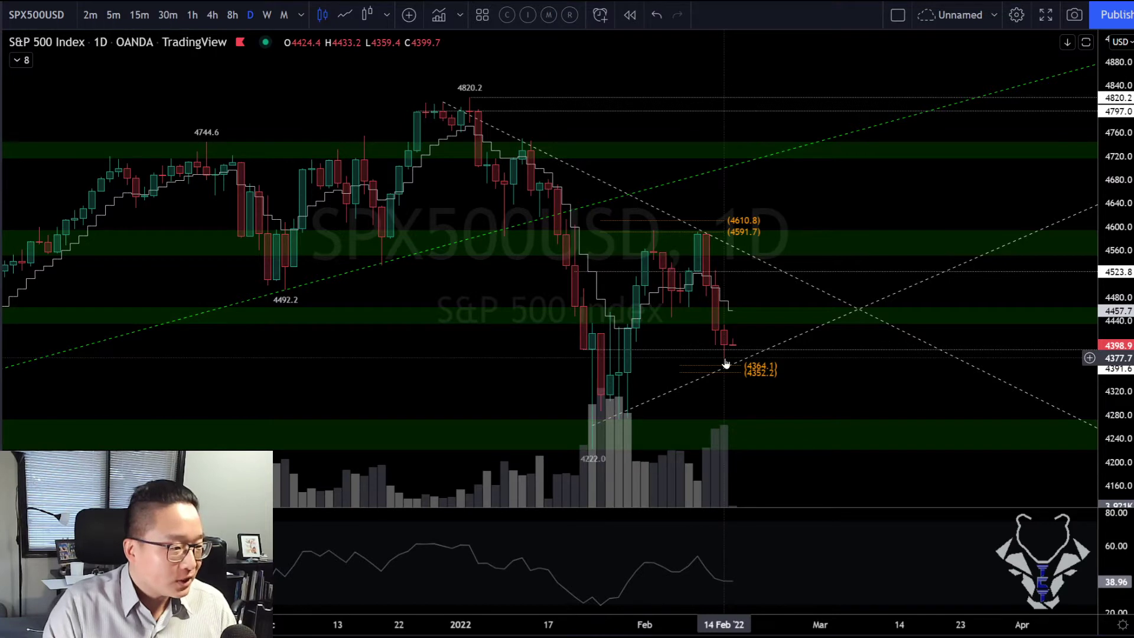
Step: Compare the 4-hour and daily charts around the 14 February low and the rising dashed trend line
click(212, 15)
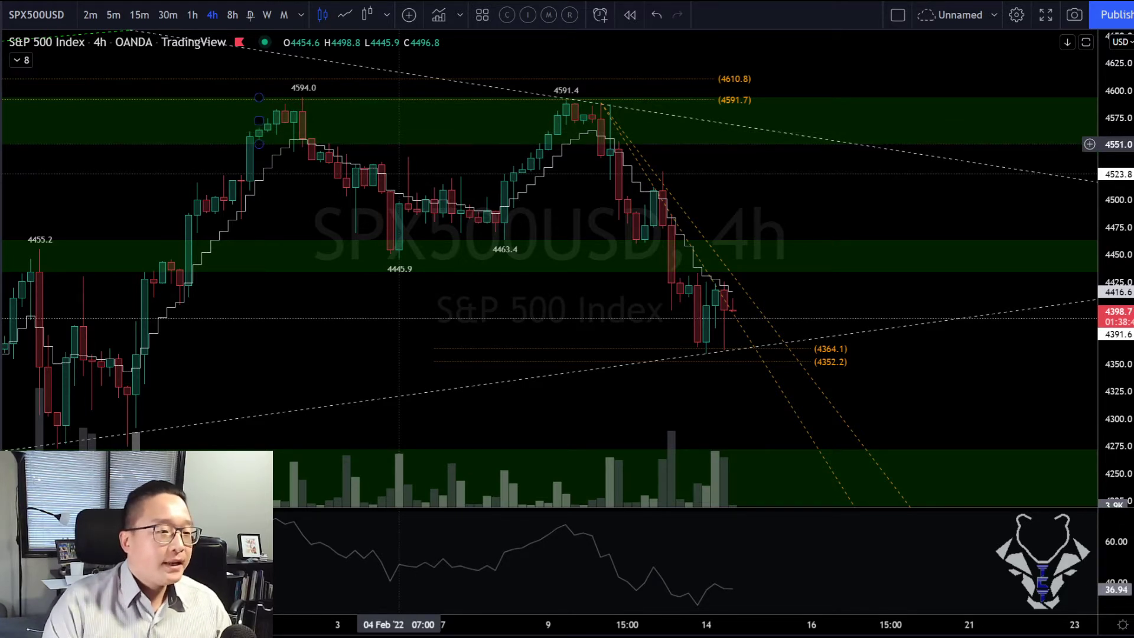
click(250, 15)
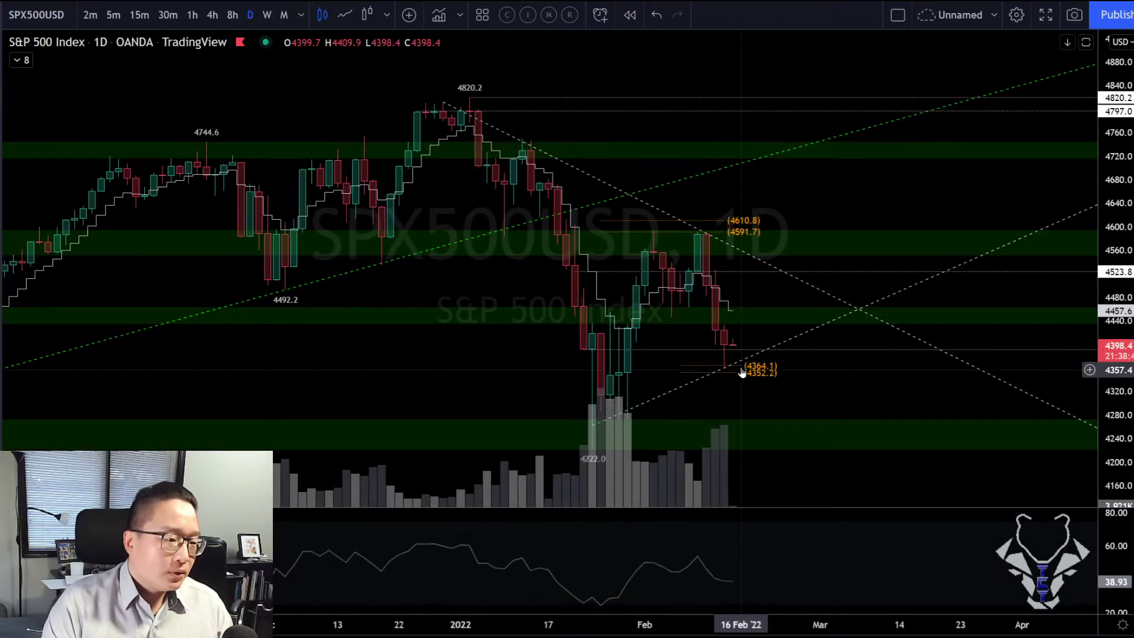
scroll(730, 370, up, 5)
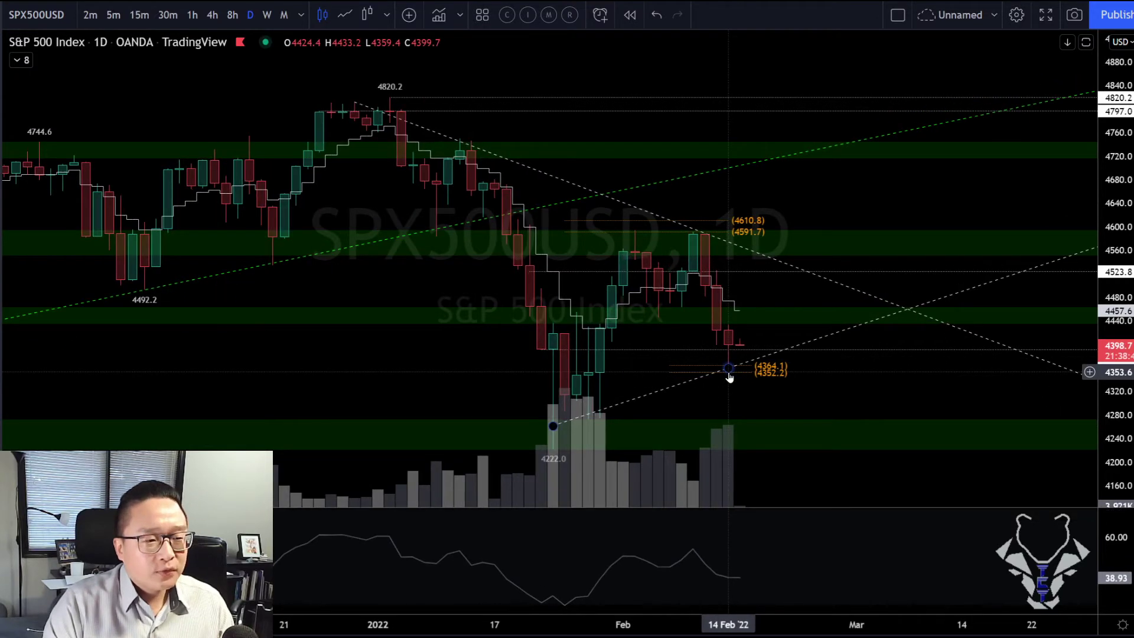
scroll(731, 377, up, 3)
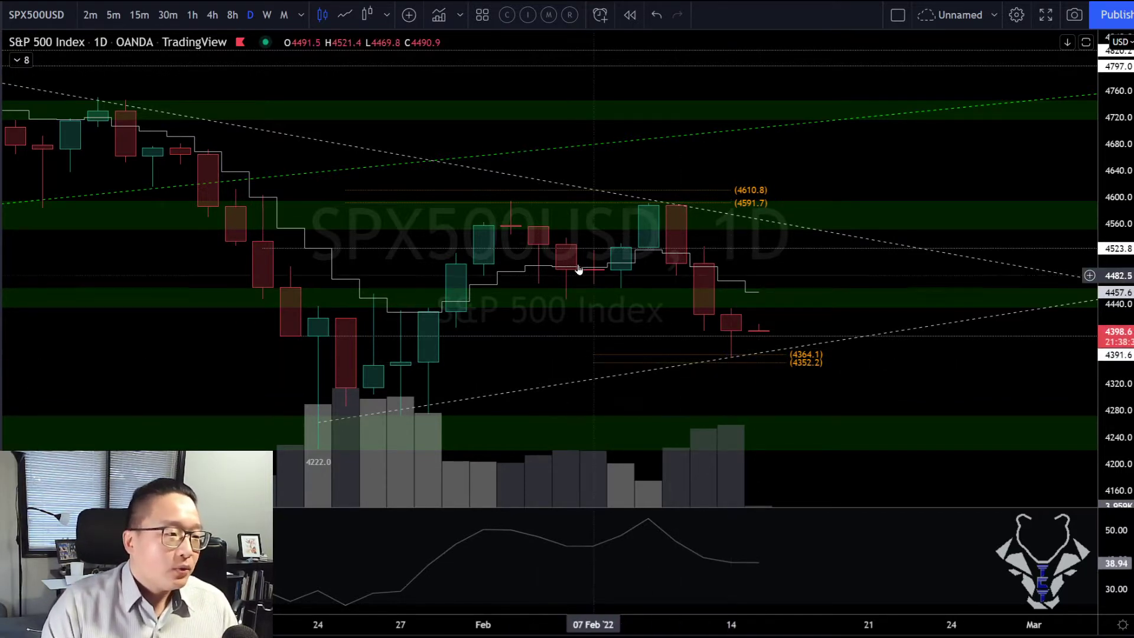
scroll(508, 236, down, 2)
Step: Examine the 4-hour chart from the January decline to mid-February, including the converging dashed trend lines and green zones
click(213, 14)
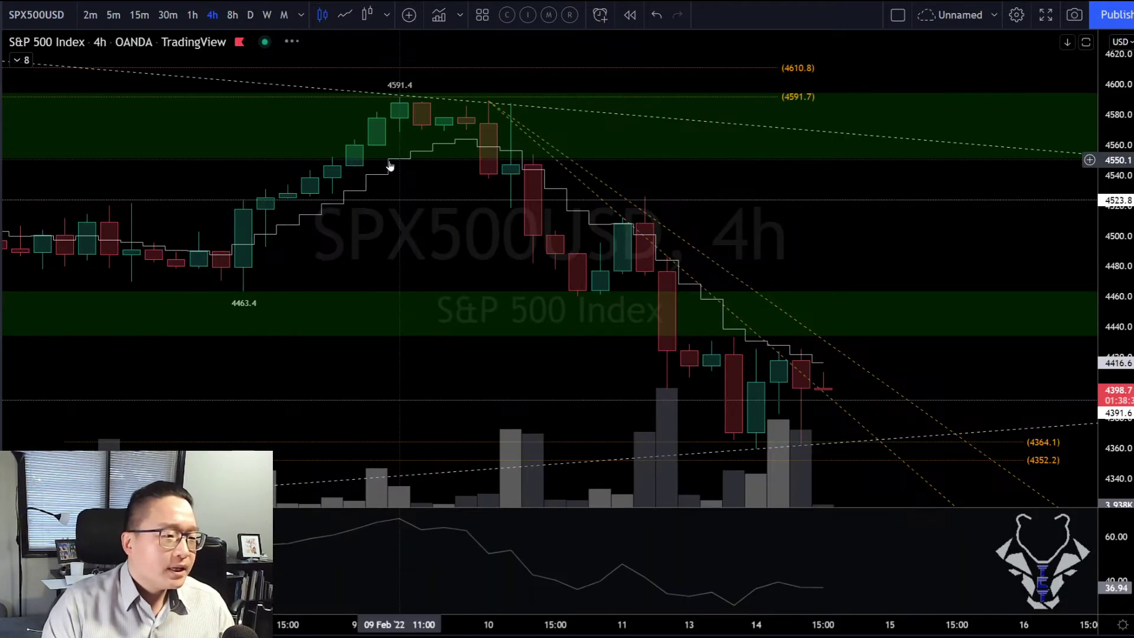
scroll(535, 267, down, 4)
scroll(536, 267, down, 3)
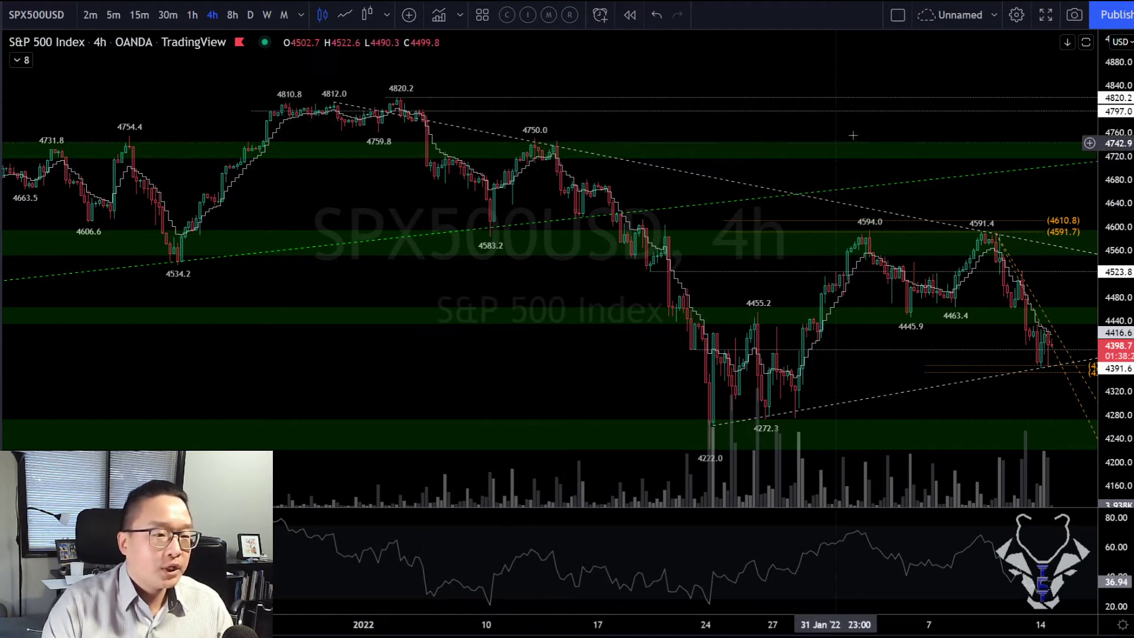
drag(951, 127, 835, 132)
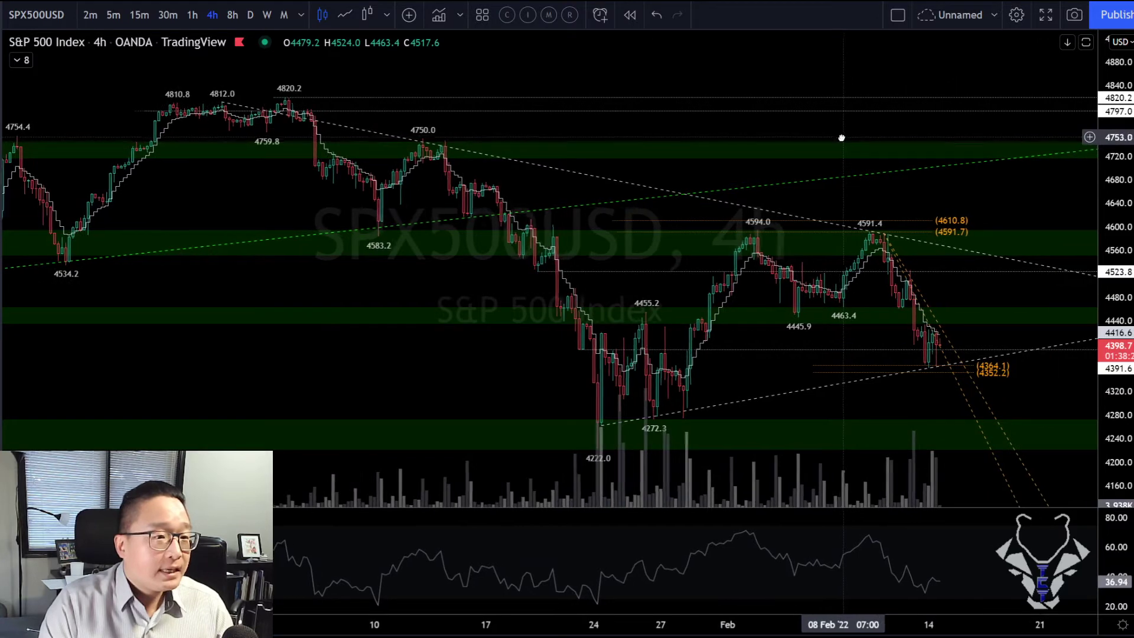
scroll(848, 309, up, 2)
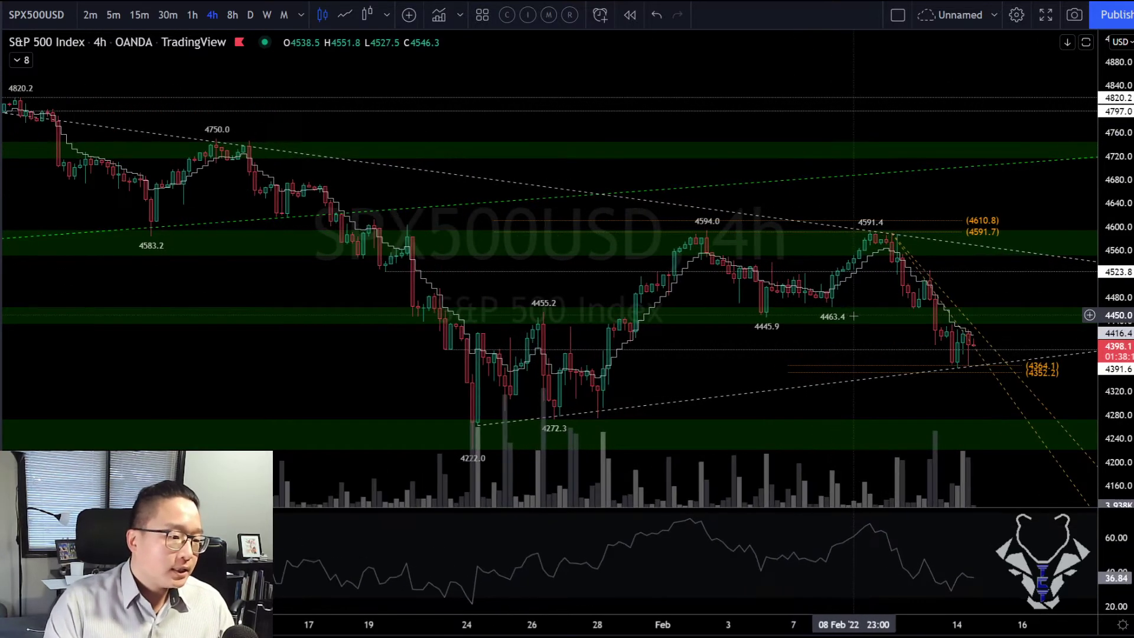
drag(765, 378, 726, 385)
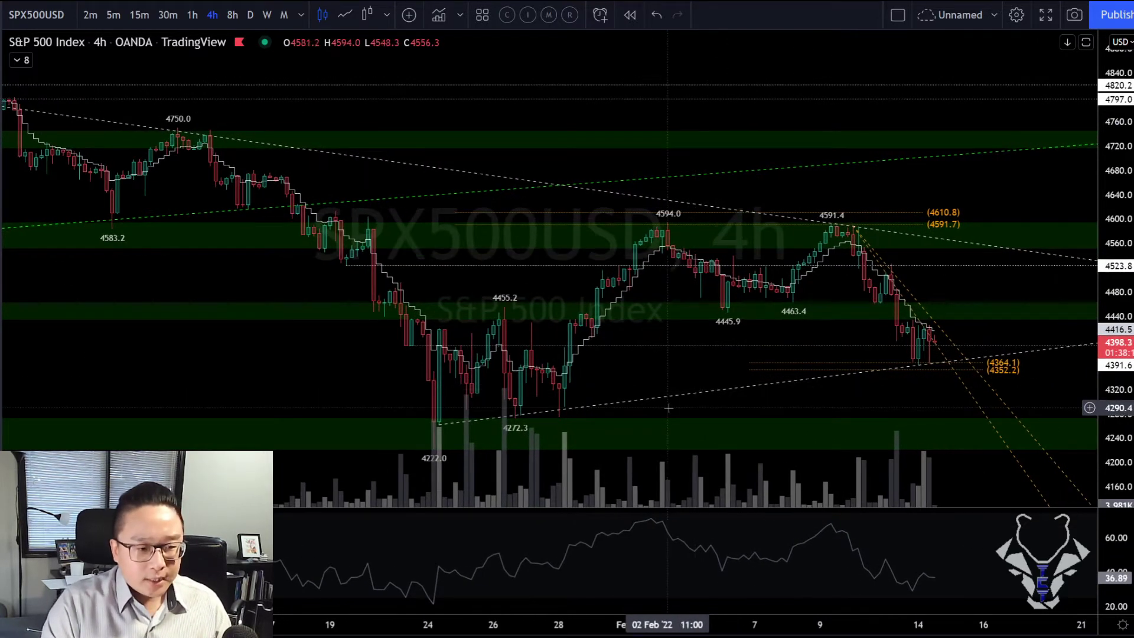
scroll(814, 378, up, 2)
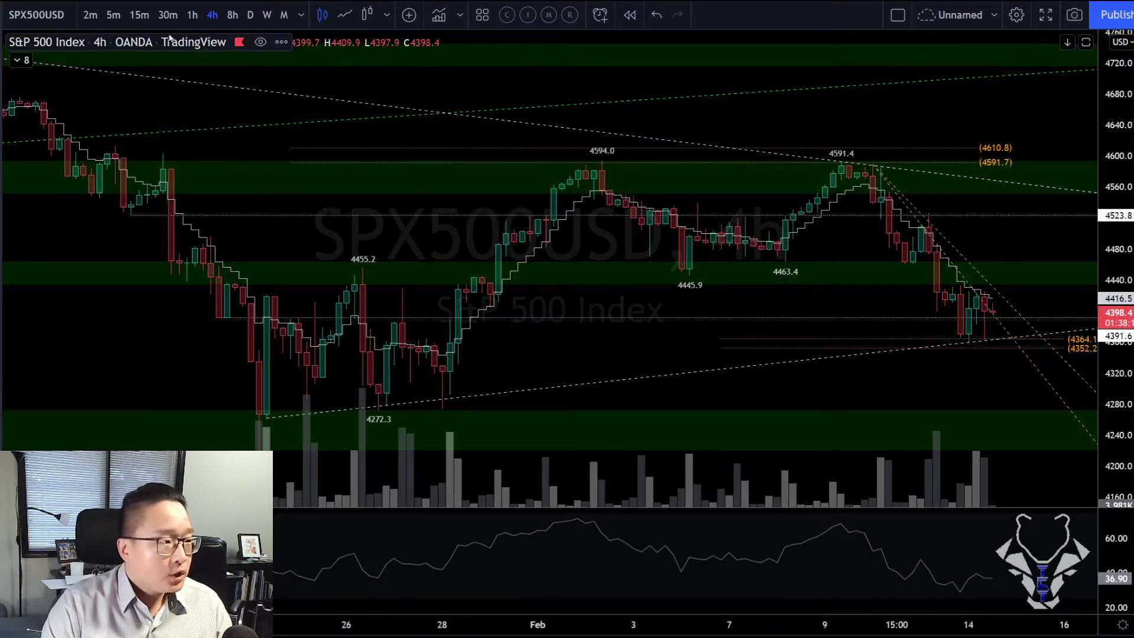
Step: Examine the 1-hour candles of 14 February against the orange descending trend lines
click(193, 16)
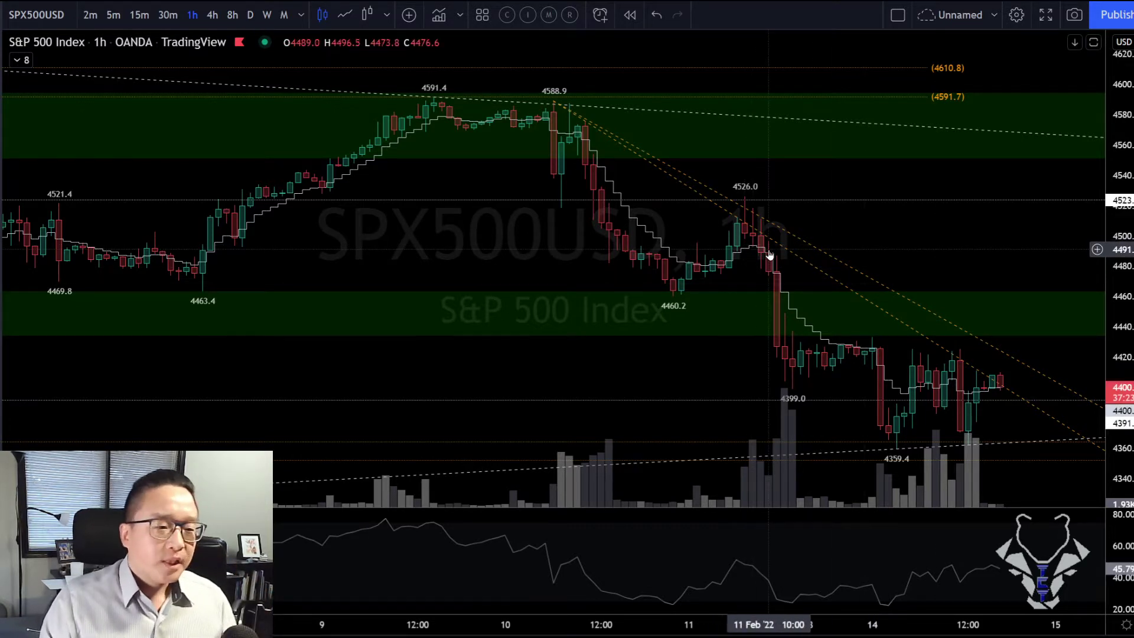
scroll(554, 105, right, 1)
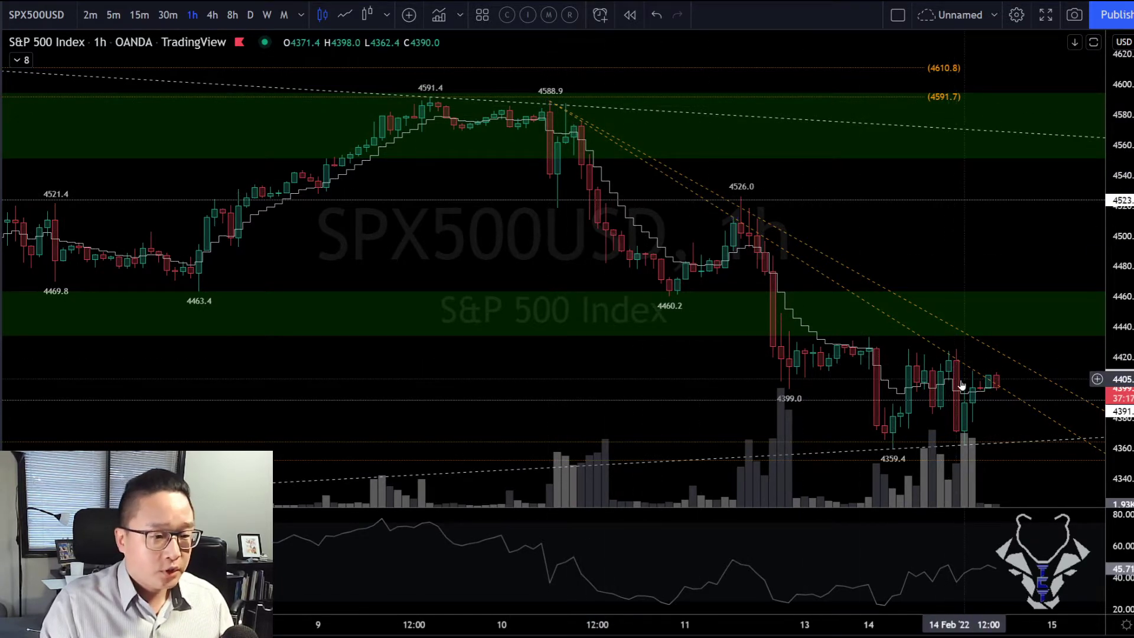
scroll(961, 382, up, 2)
scroll(894, 368, up, 1)
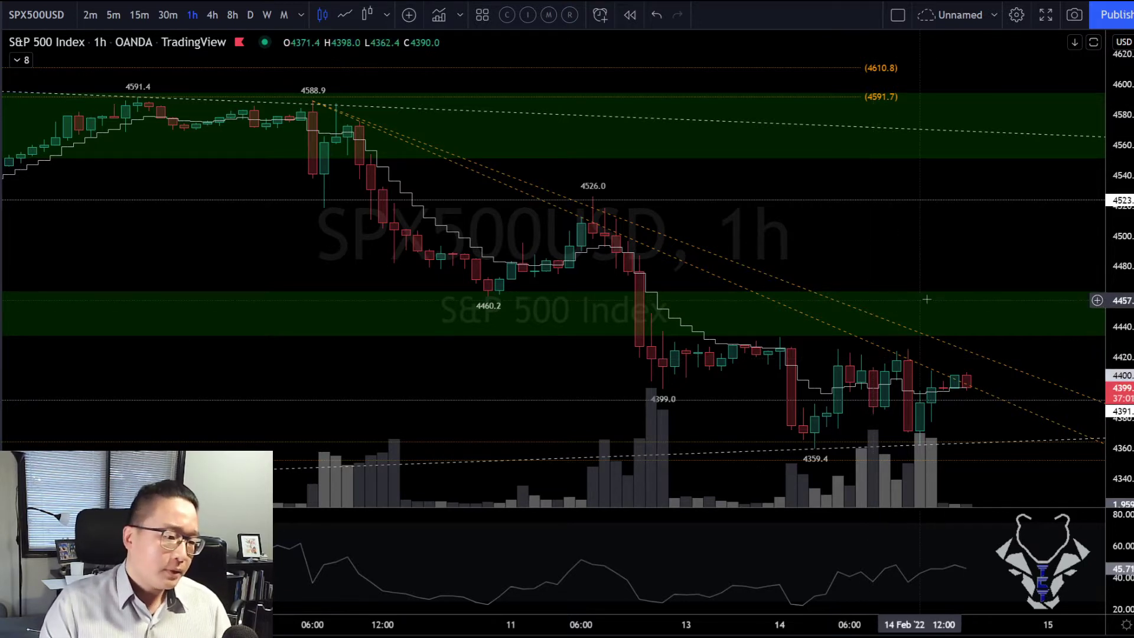
drag(937, 256, 927, 256)
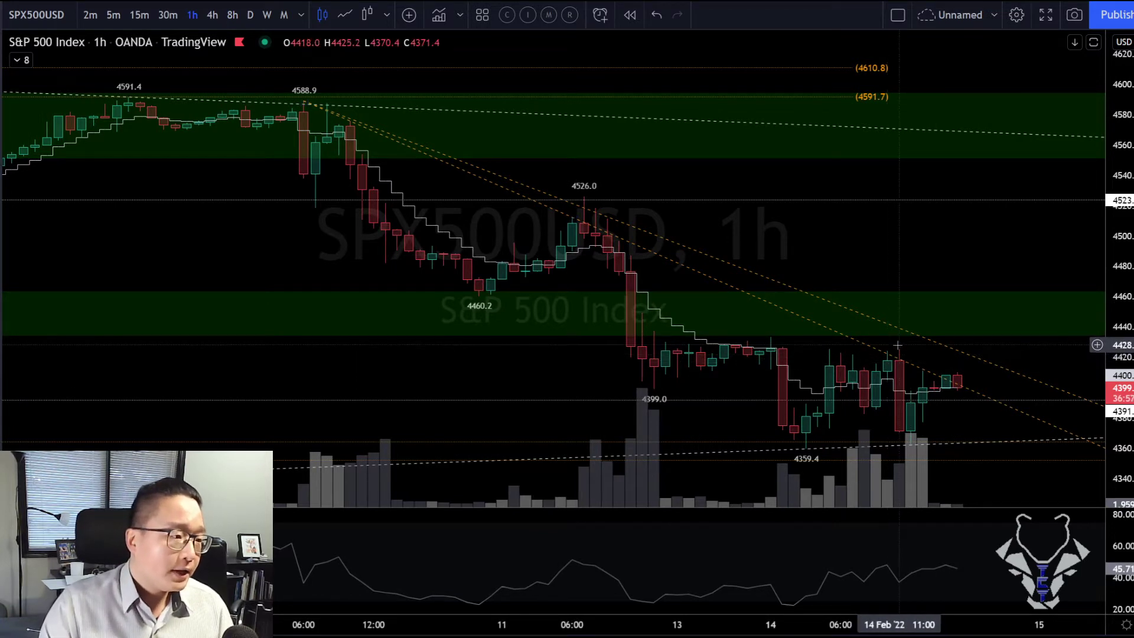
scroll(898, 344, down, 1)
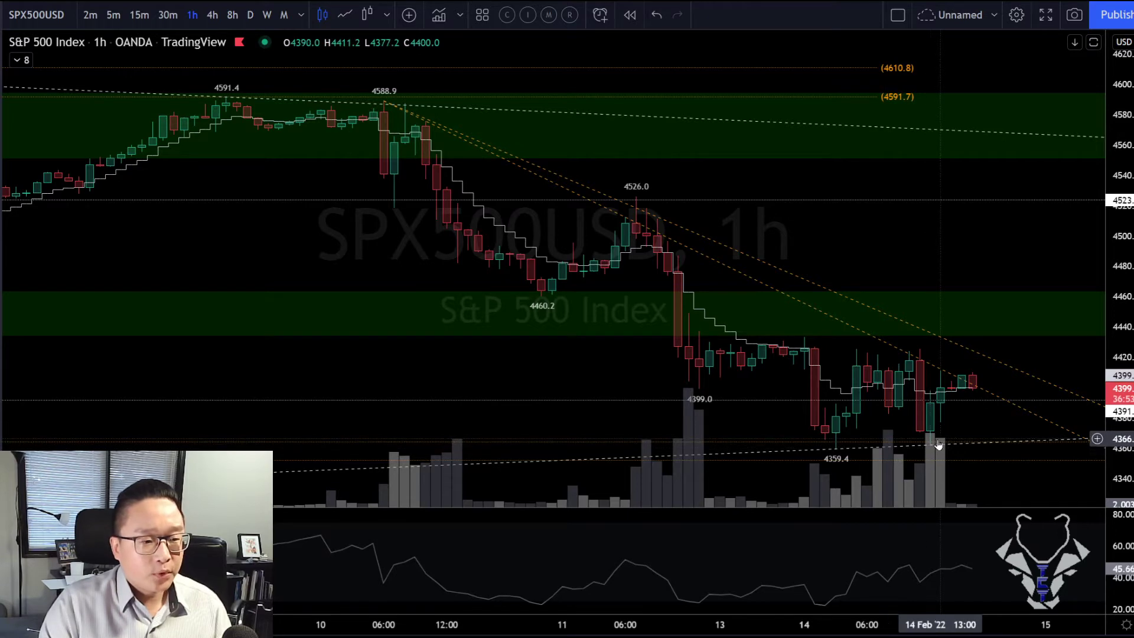
Step: Trace the rising dashed trend line on the 1-hour chart from its late-January lows to the 14 February lows
scroll(939, 445, down, 6)
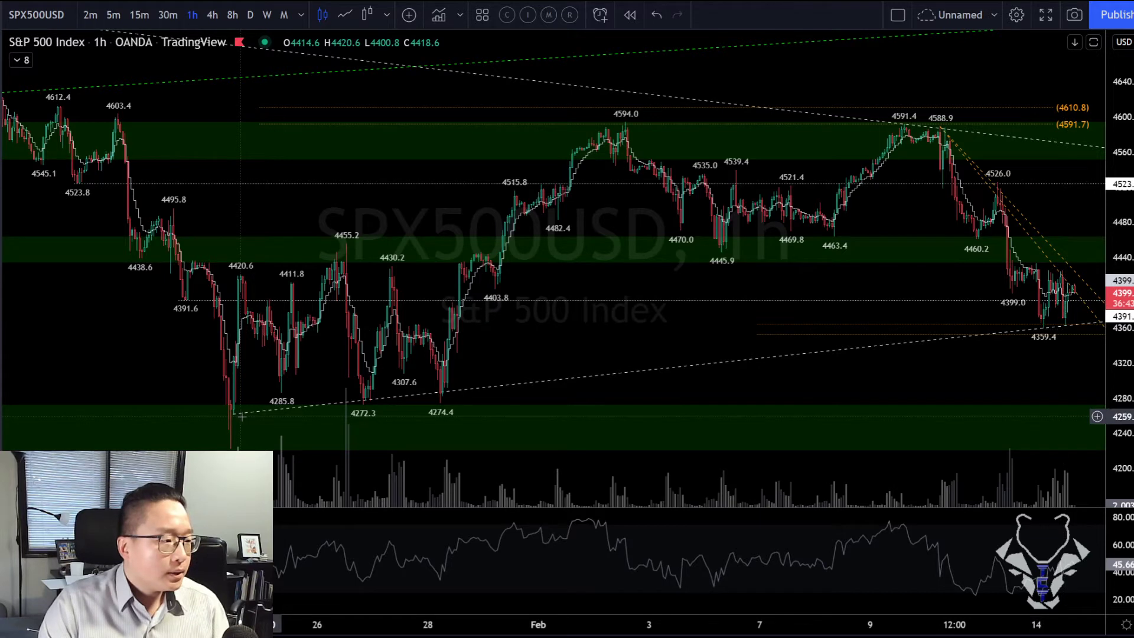
scroll(233, 414, up, 4)
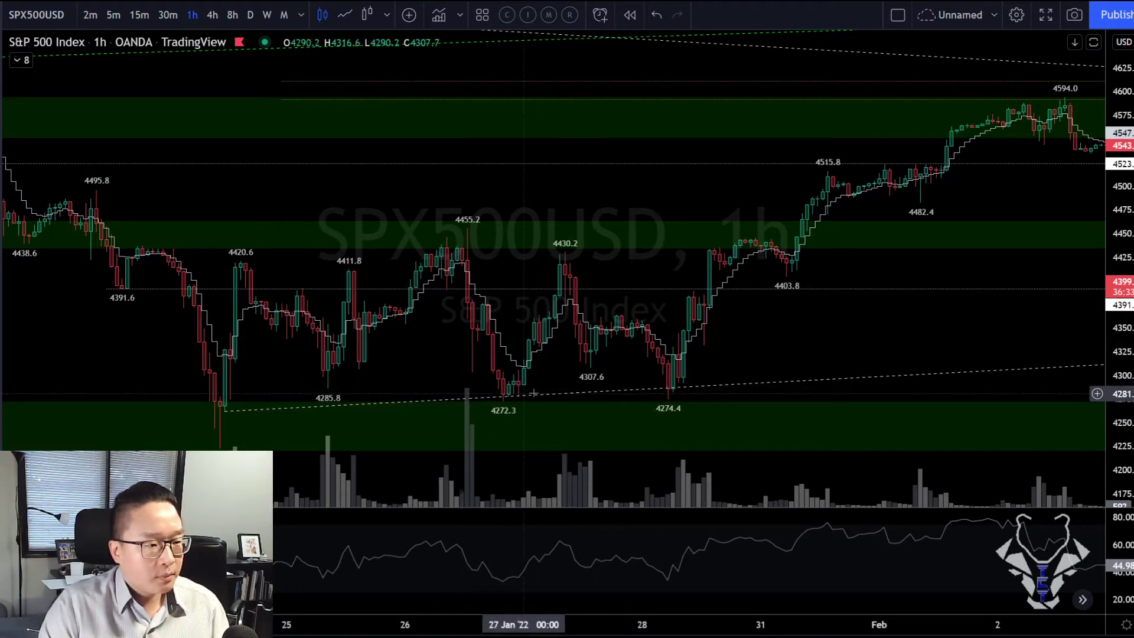
drag(797, 349, 135, 383)
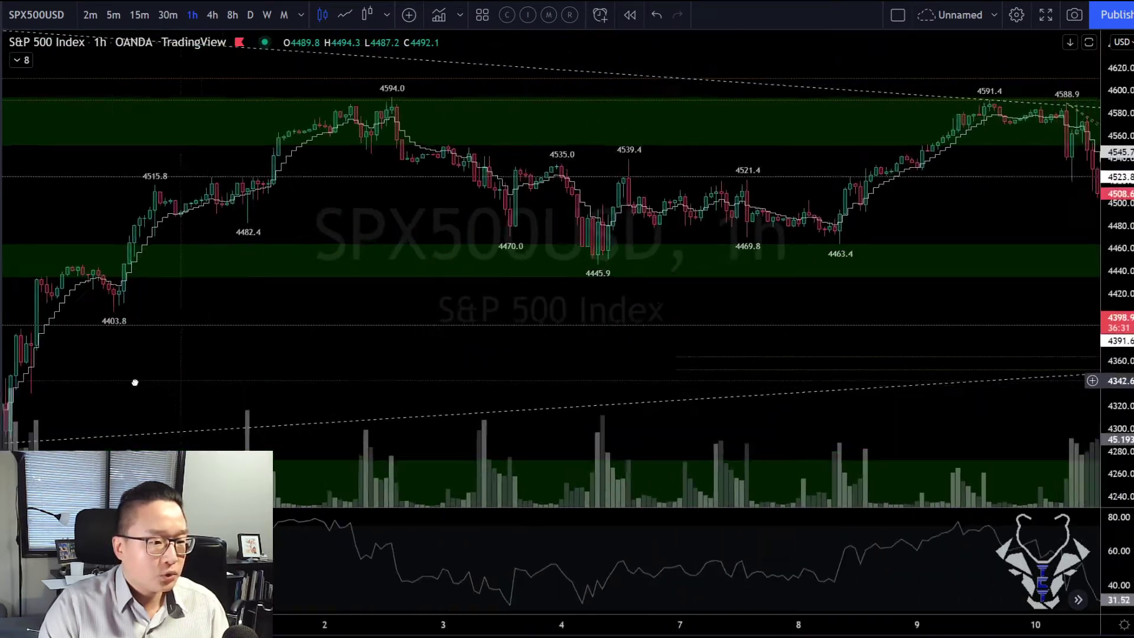
drag(785, 413, 531, 414)
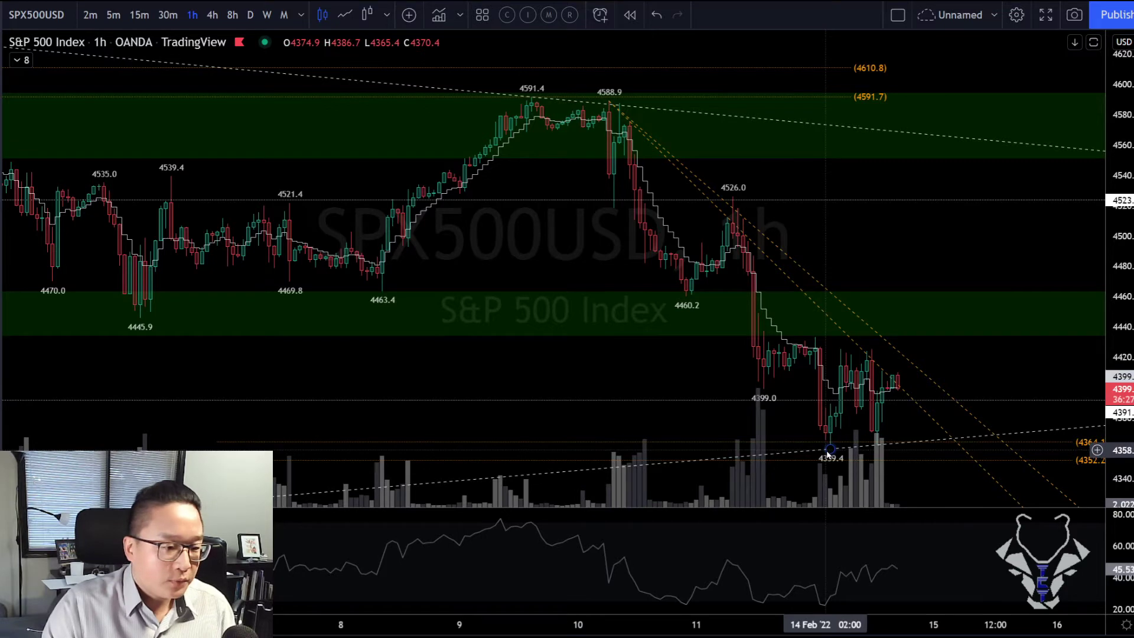
scroll(830, 454, up, 2)
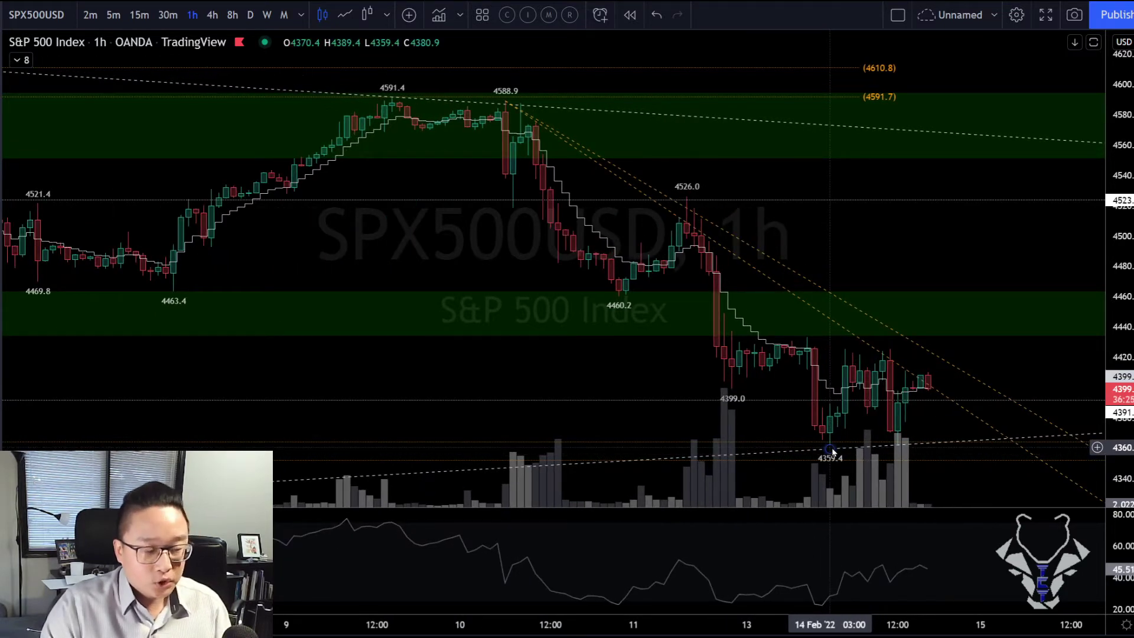
scroll(899, 453, up, 3)
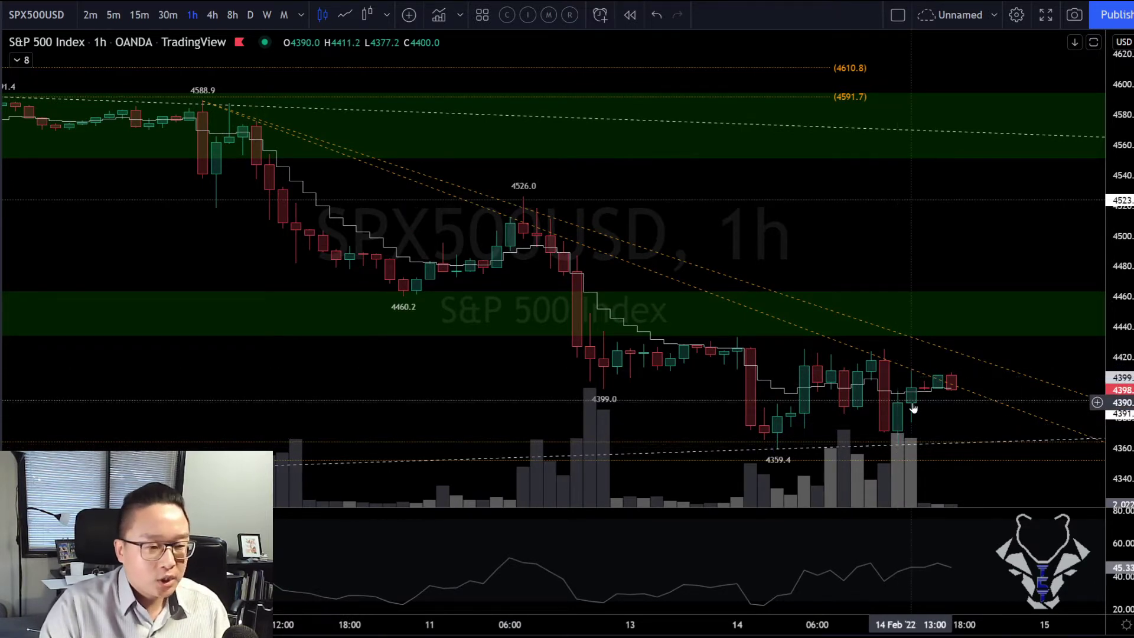
Step: Inspect the recent price action around the orange descending trend lines on the 30-minute chart
click(168, 15)
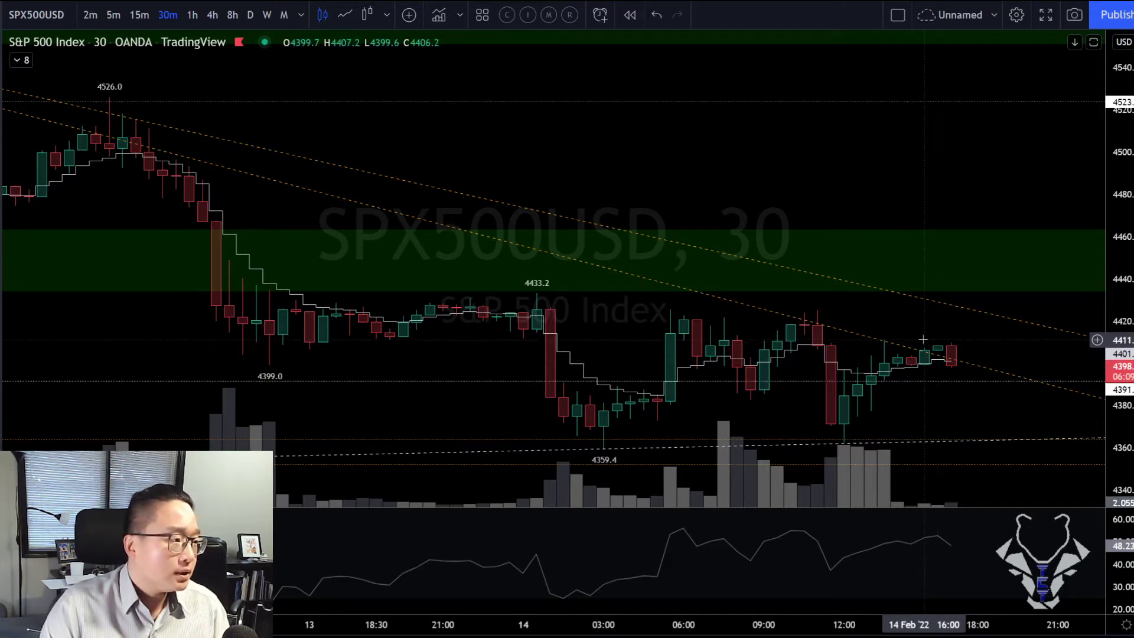
scroll(922, 338, down, 3)
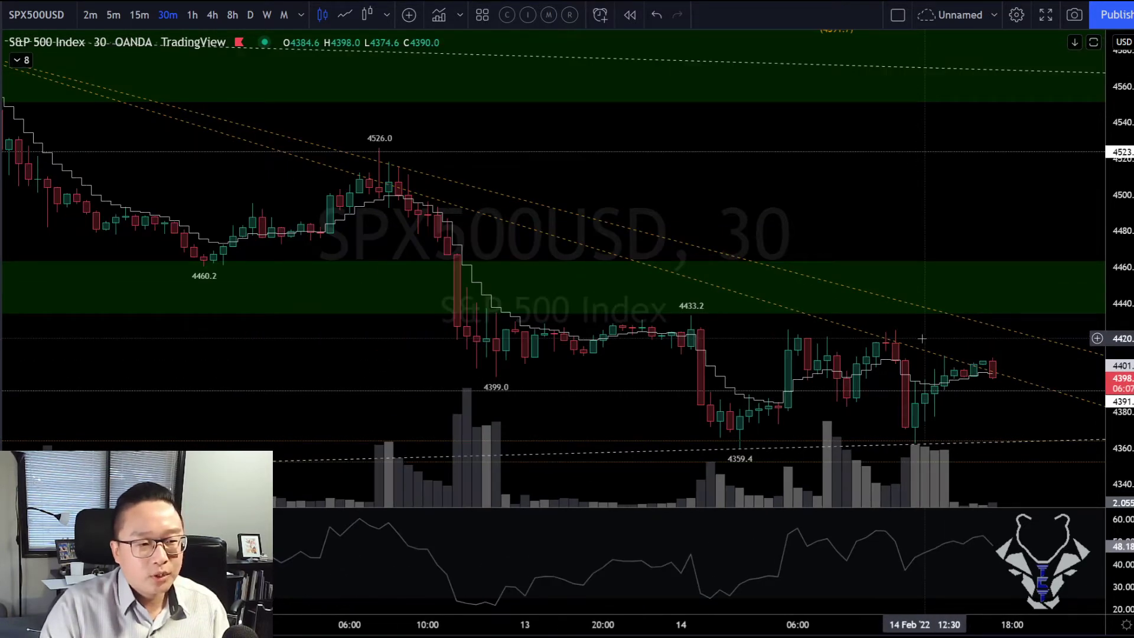
scroll(921, 338, down, 2)
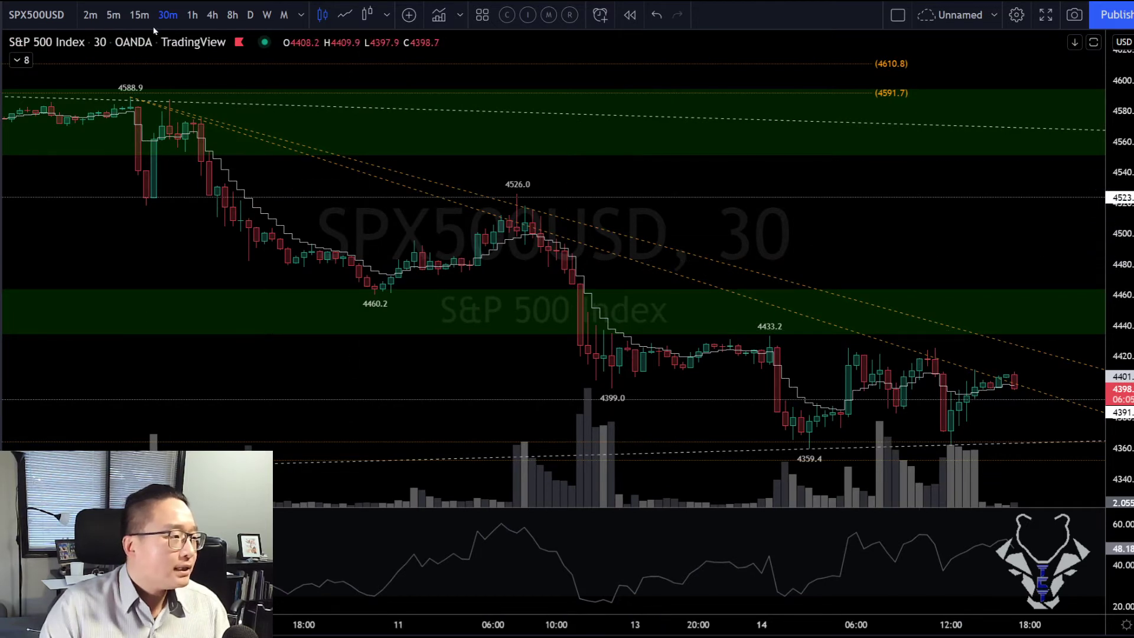
Step: On the 1-hour chart, move the upper orange descending trend line's start to the 10 February 05:00 candle at about 4584
click(193, 15)
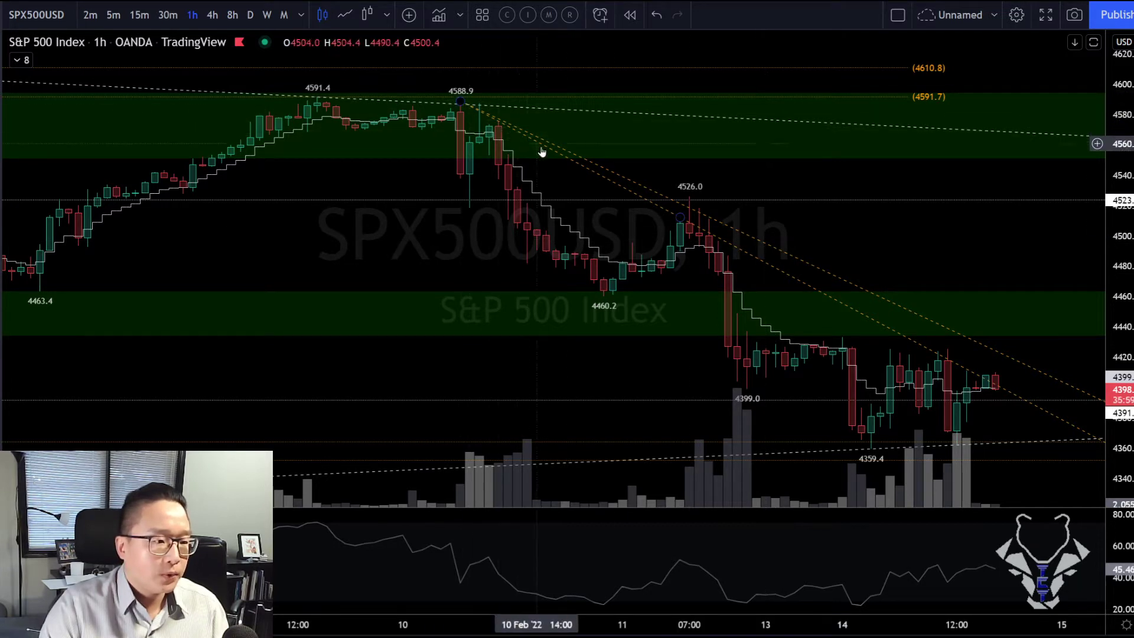
mouse_move(463, 105)
mouse_down()
mouse_move(450, 118)
mouse_move(412, 107)
mouse_move(470, 105)
mouse_move(448, 110)
mouse_up()
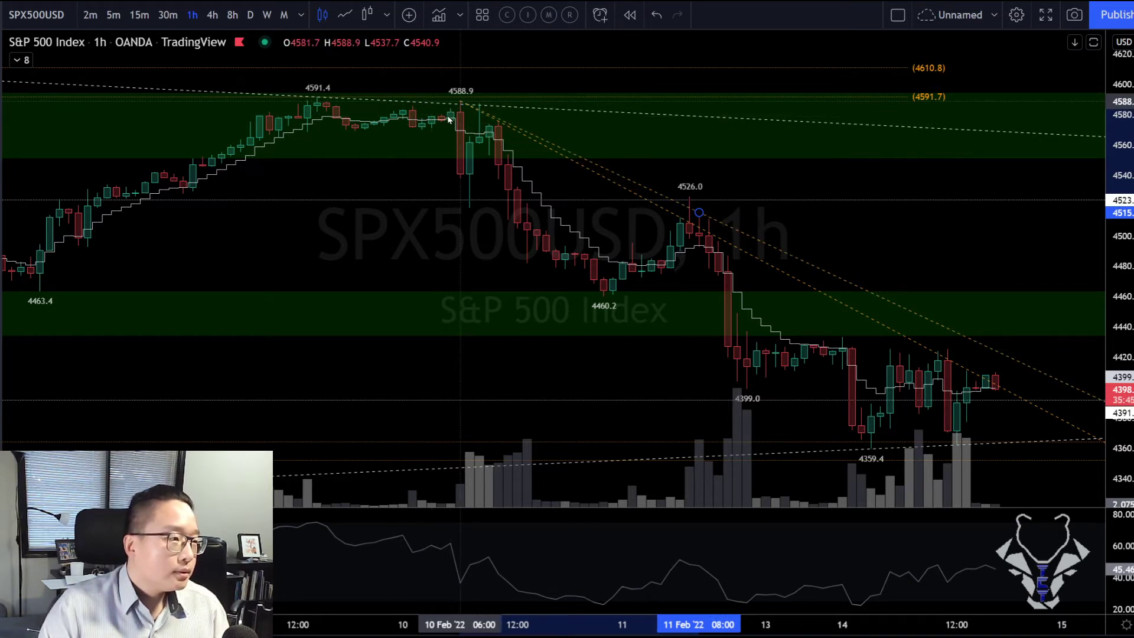
drag(451, 112, 450, 109)
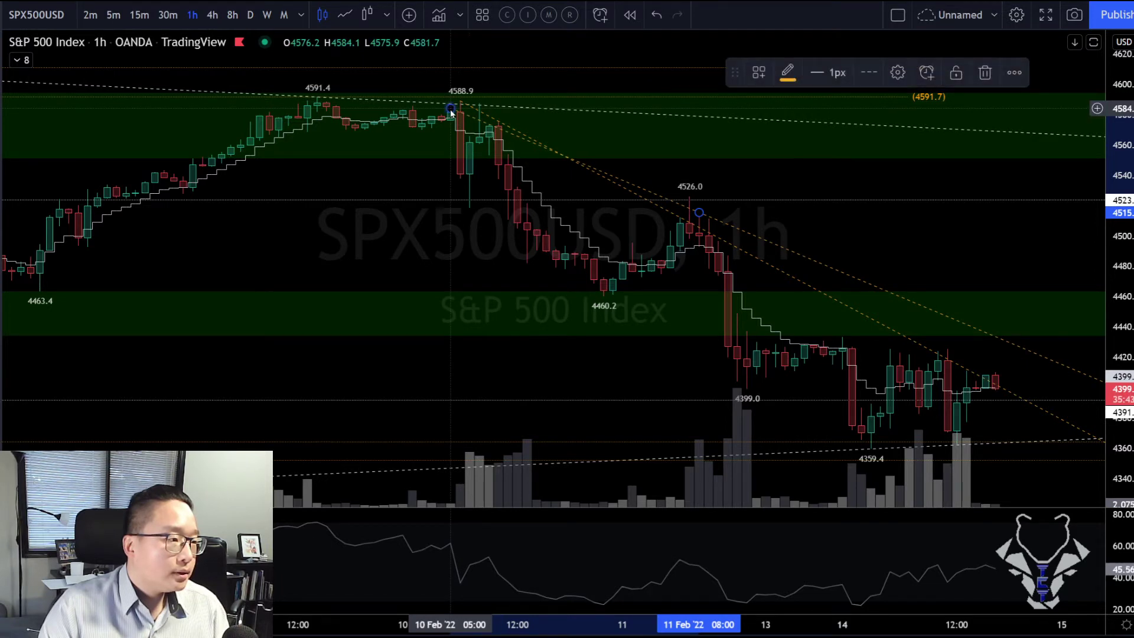
click(452, 124)
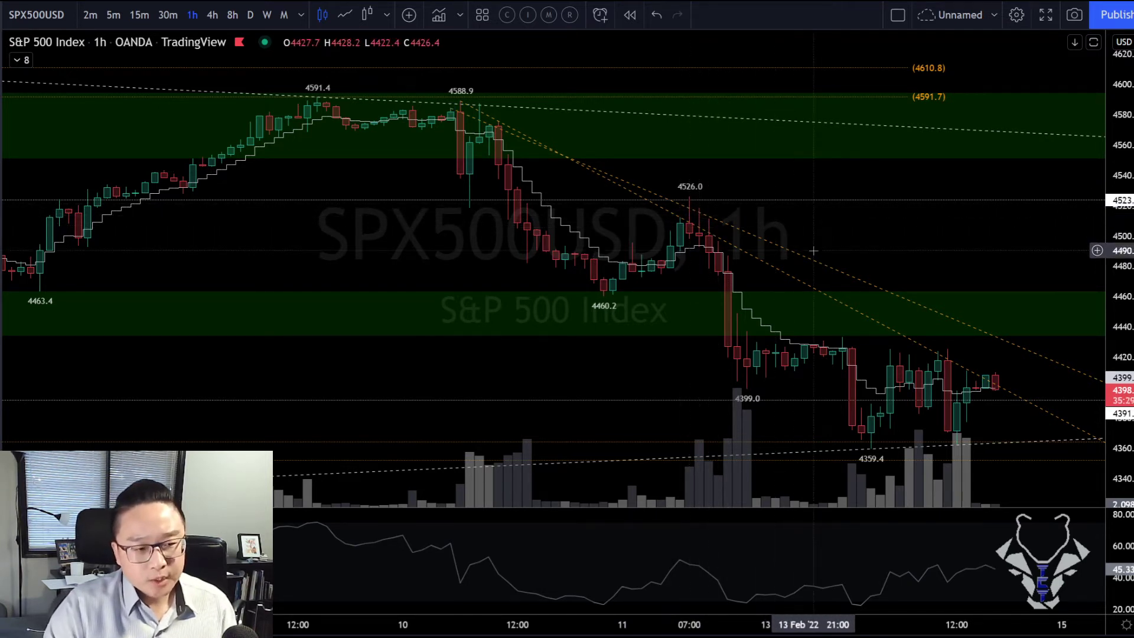
Step: Review the 1-hour price action between the adjusted orange trend line and the rising dashed trend line
scroll(821, 242, right, 5)
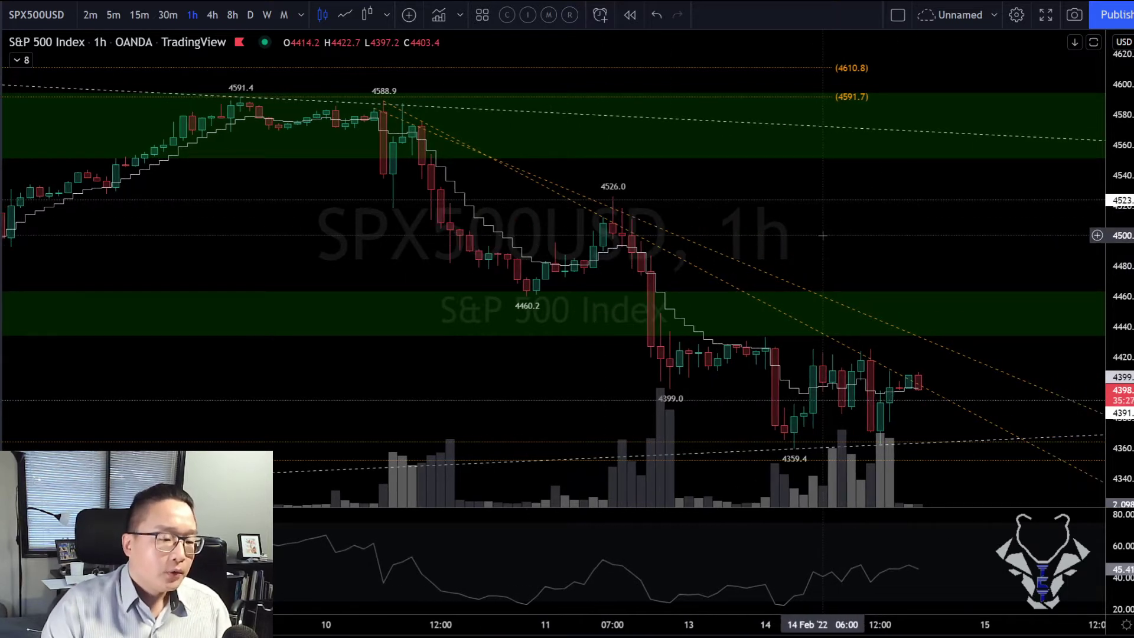
scroll(833, 233, right, 1)
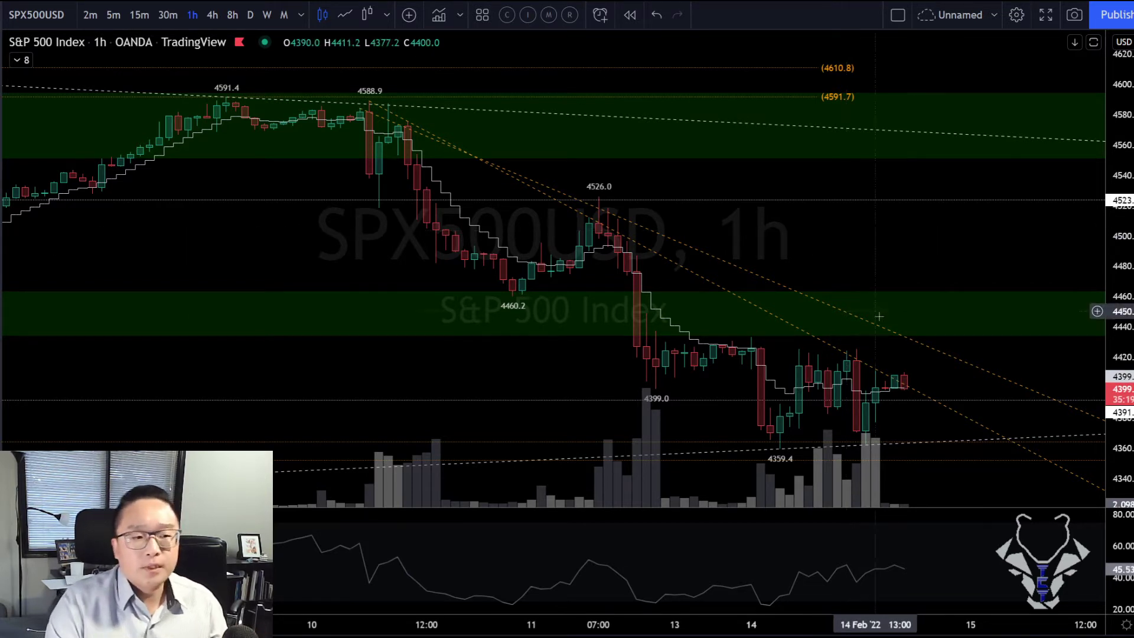
scroll(844, 237, up, 3)
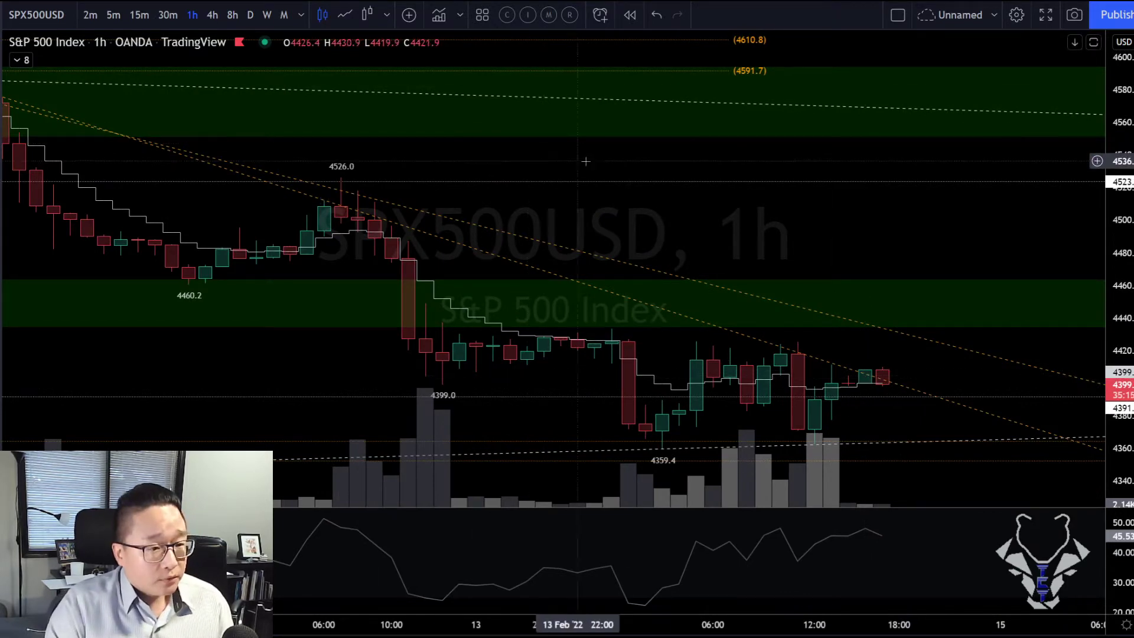
drag(803, 213, 757, 212)
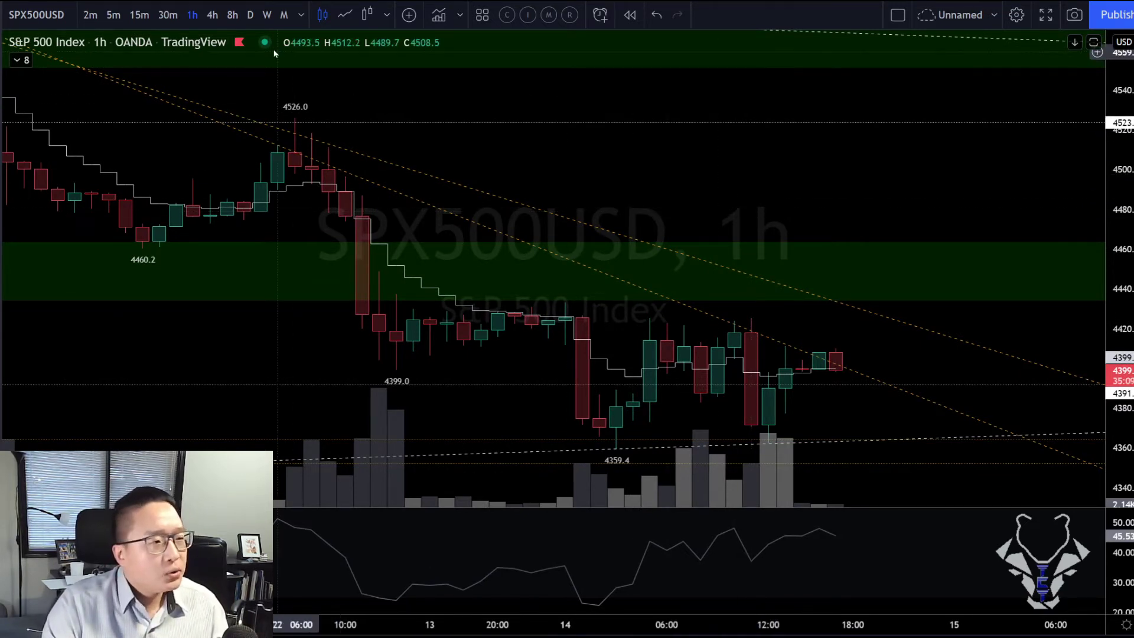
Step: Set the chart to the daily timeframe and change the symbol to GOLD and finally to XAUUSD
click(250, 15)
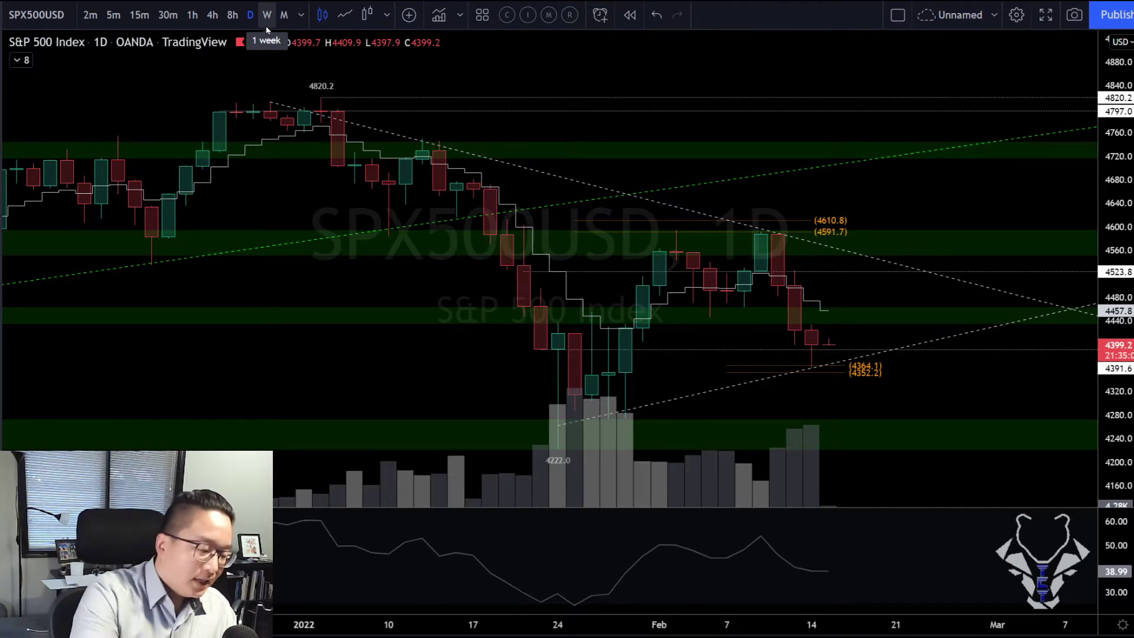
text(GOLD)
key(Return)
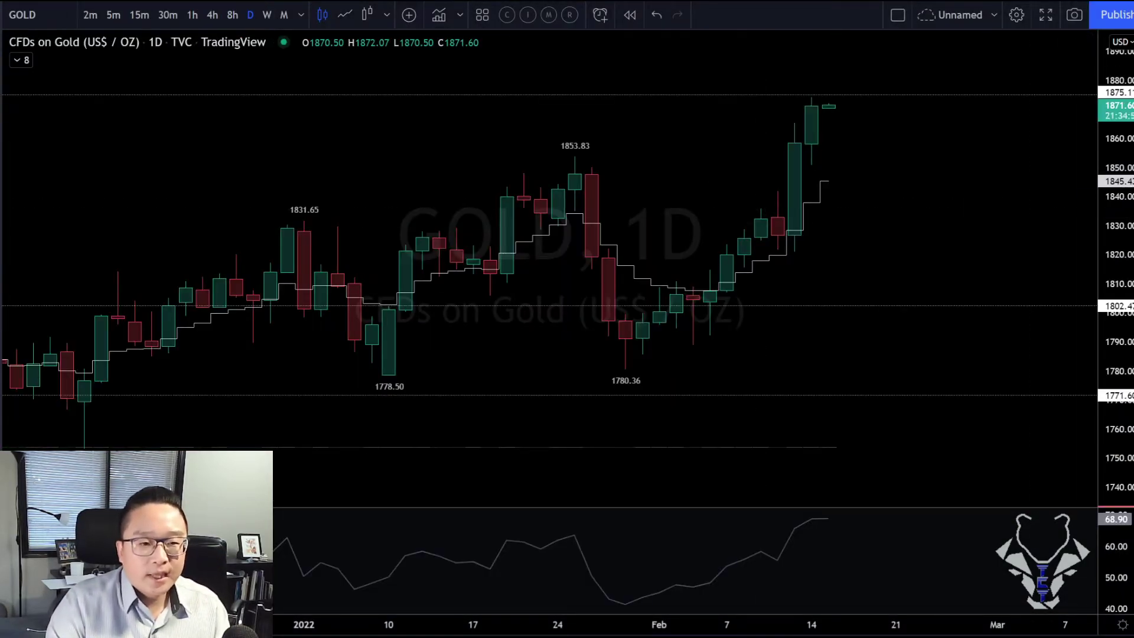
text(XAUUSD)
key(Return)
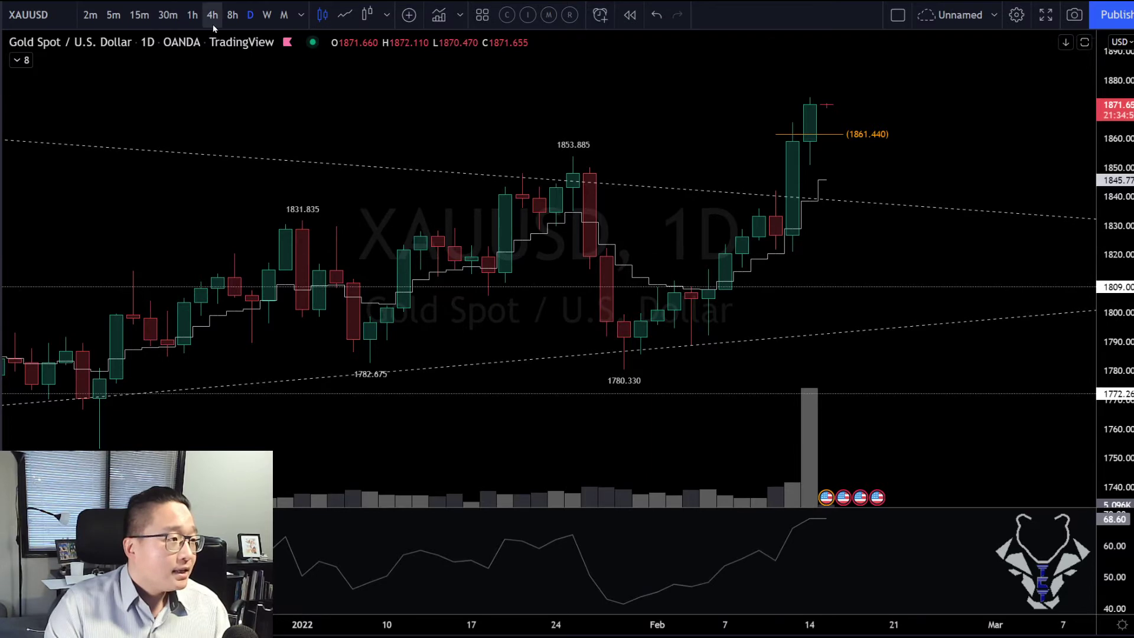
Step: Examine the daily gold chart's circled historical consolidations and the recent price action around the descending dashed trend line
scroll(416, 226, down, 5)
scroll(464, 236, up, 4)
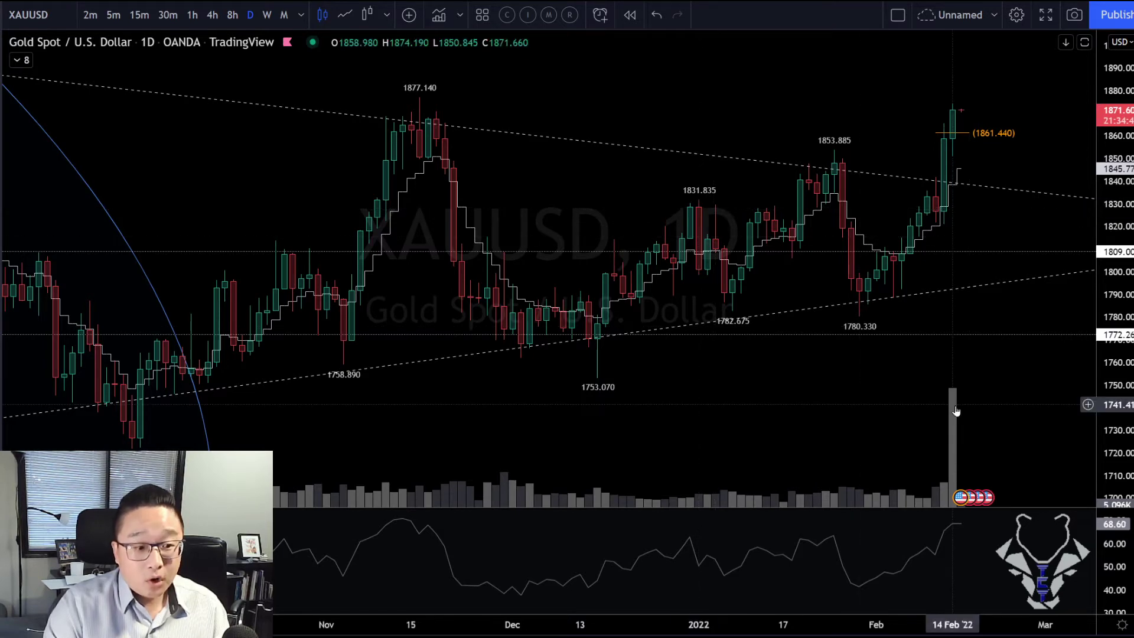
scroll(924, 369, down, 5)
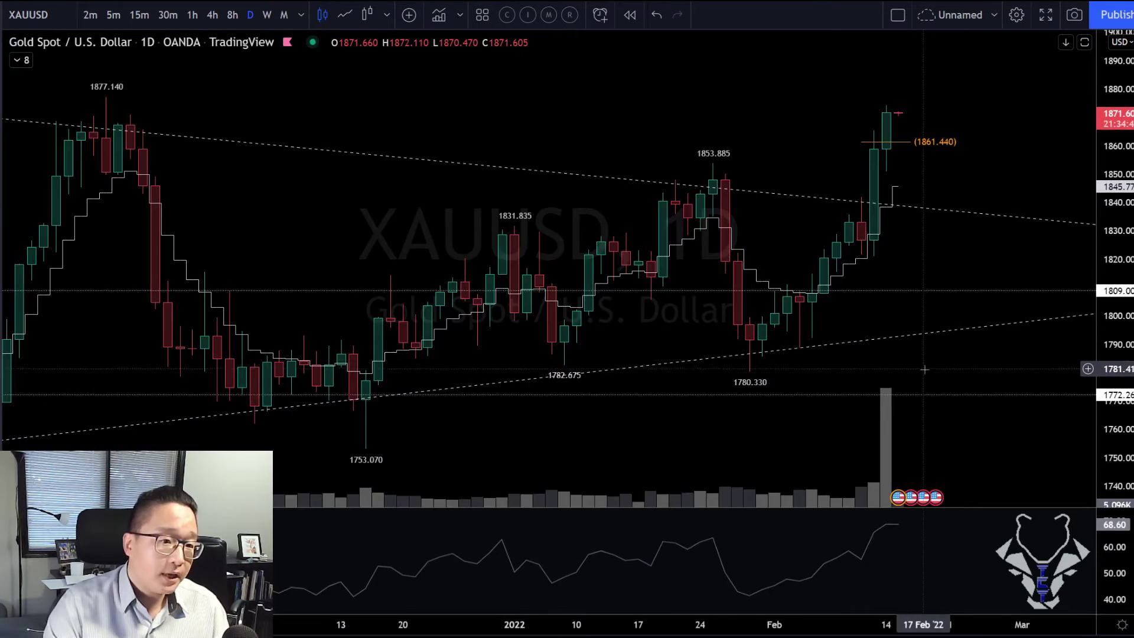
scroll(924, 369, down, 6)
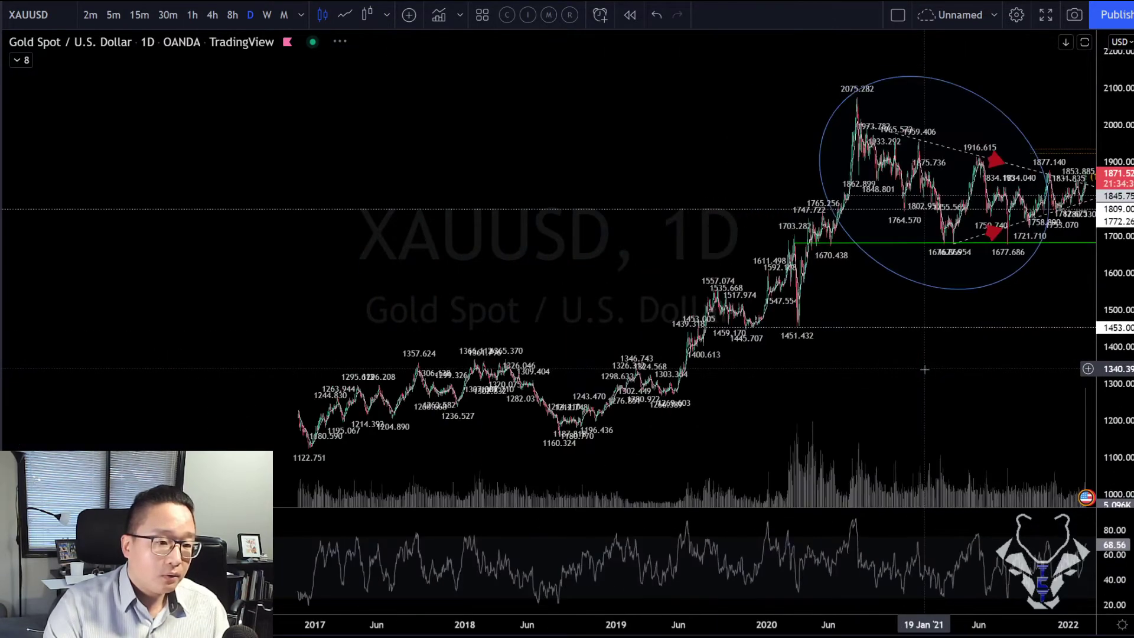
scroll(924, 370, down, 4)
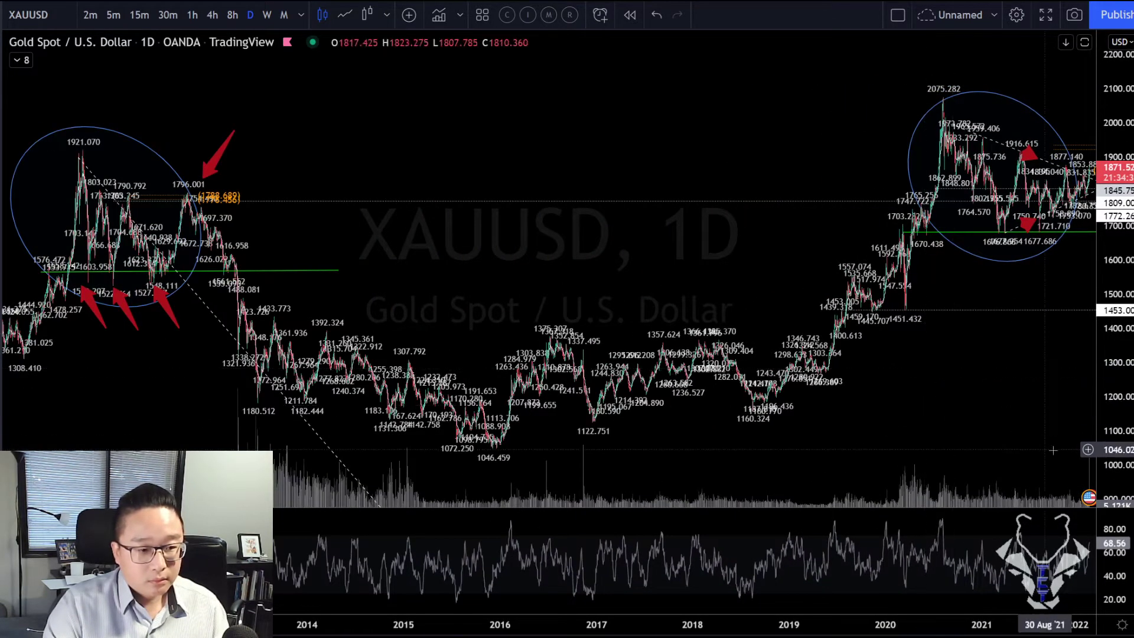
drag(1063, 421, 1037, 423)
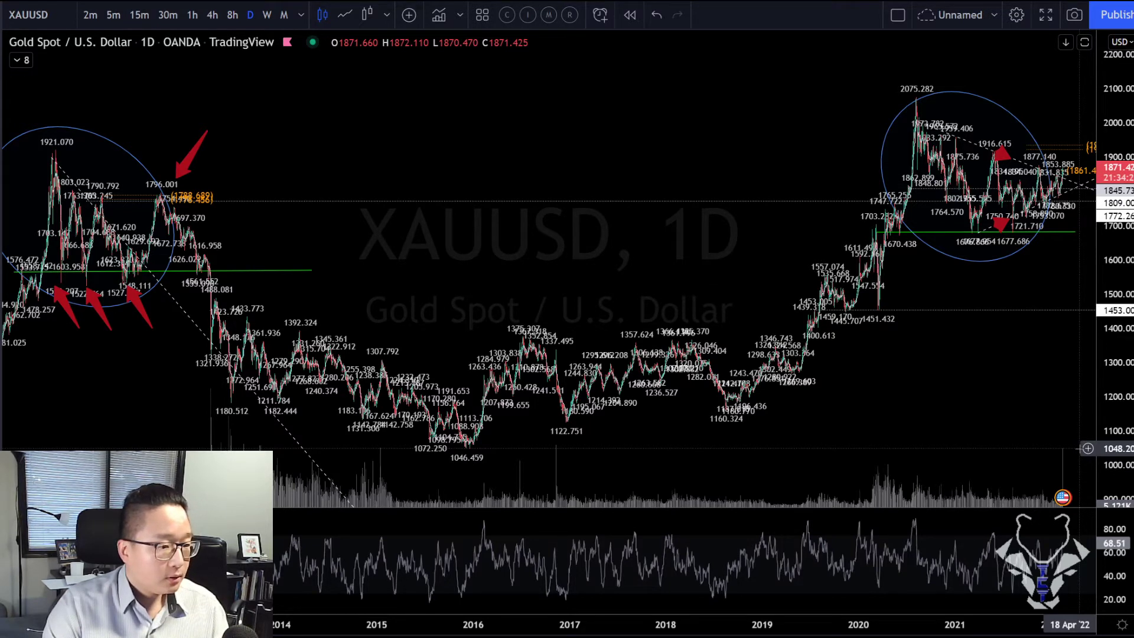
scroll(1058, 443, up, 8)
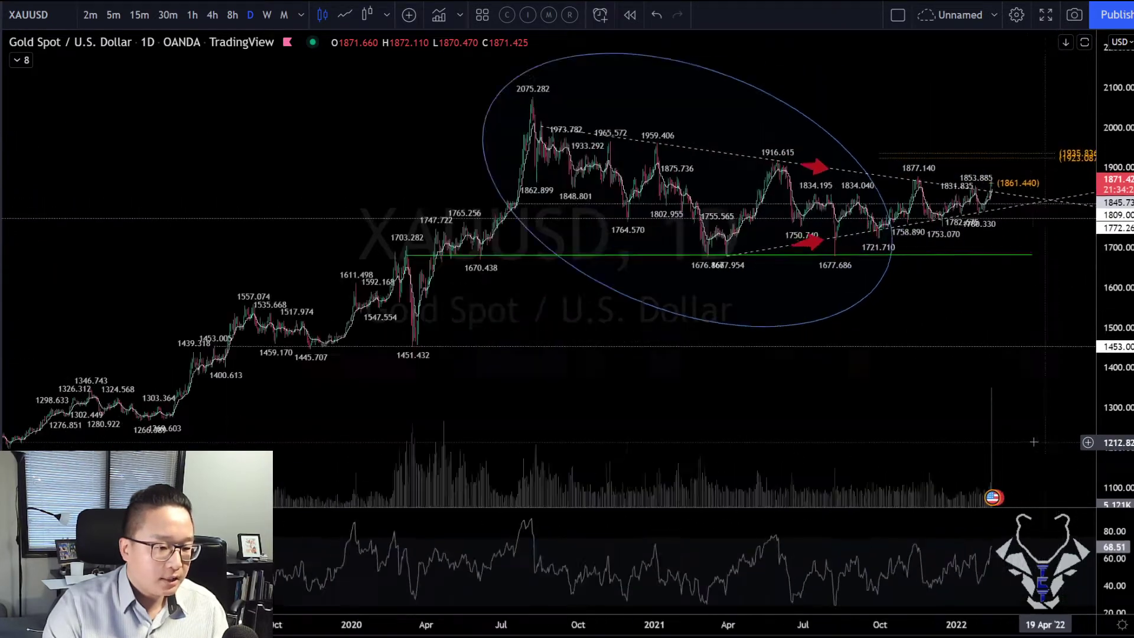
scroll(818, 400, up, 5)
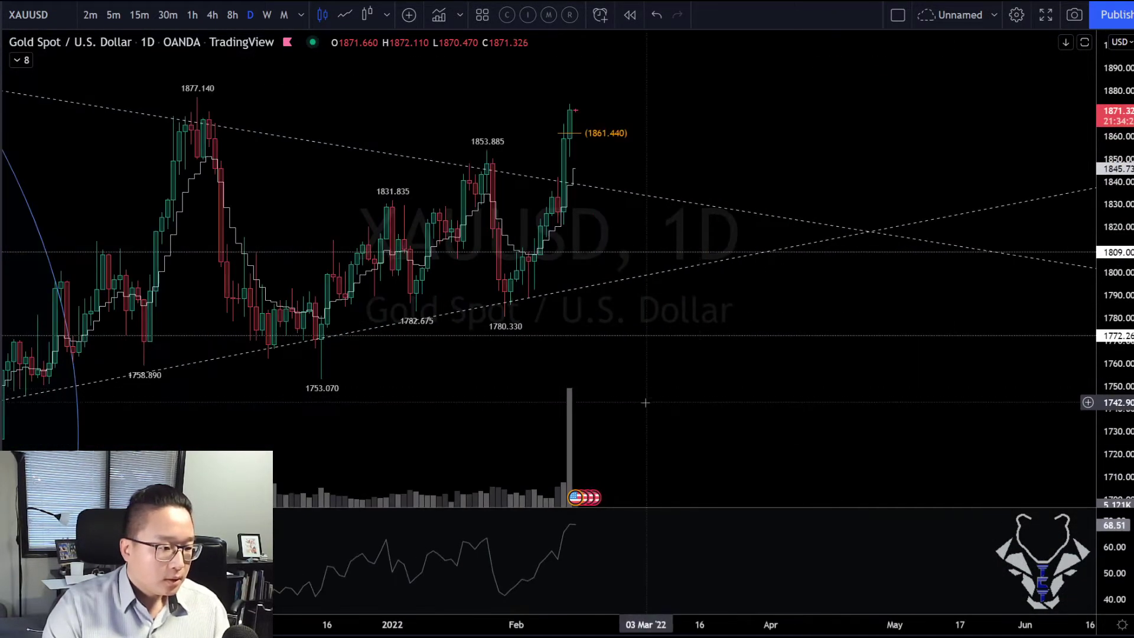
scroll(646, 400, up, 5)
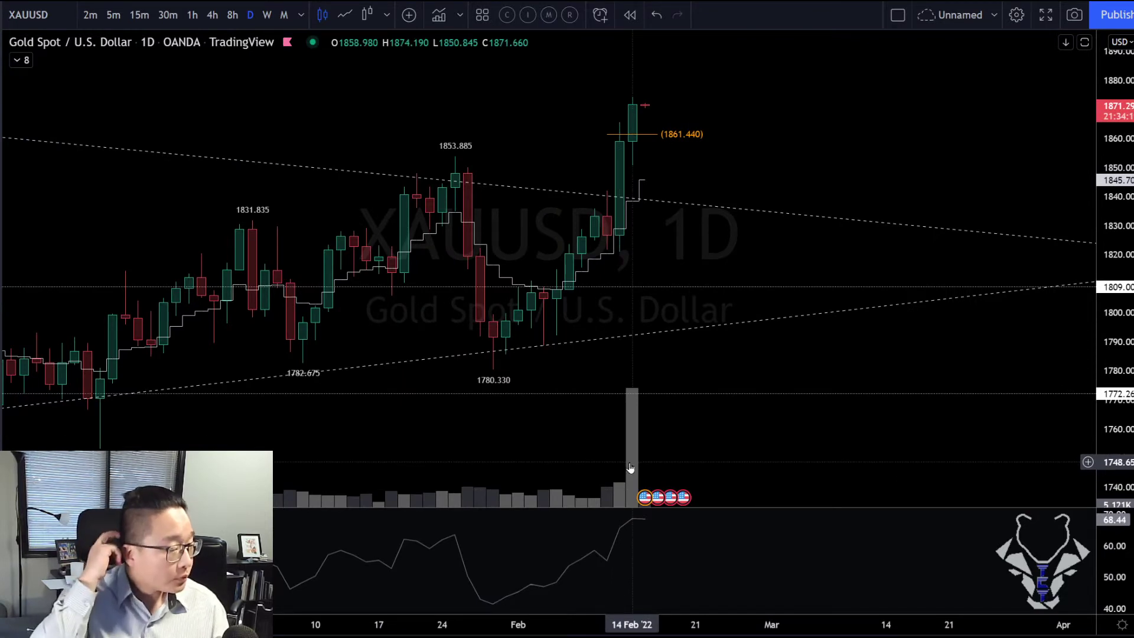
Step: Review gold on the 1-hour and 4-hour timeframes and measure the rise from the descending dashed line toward the 1861.440 level
click(192, 14)
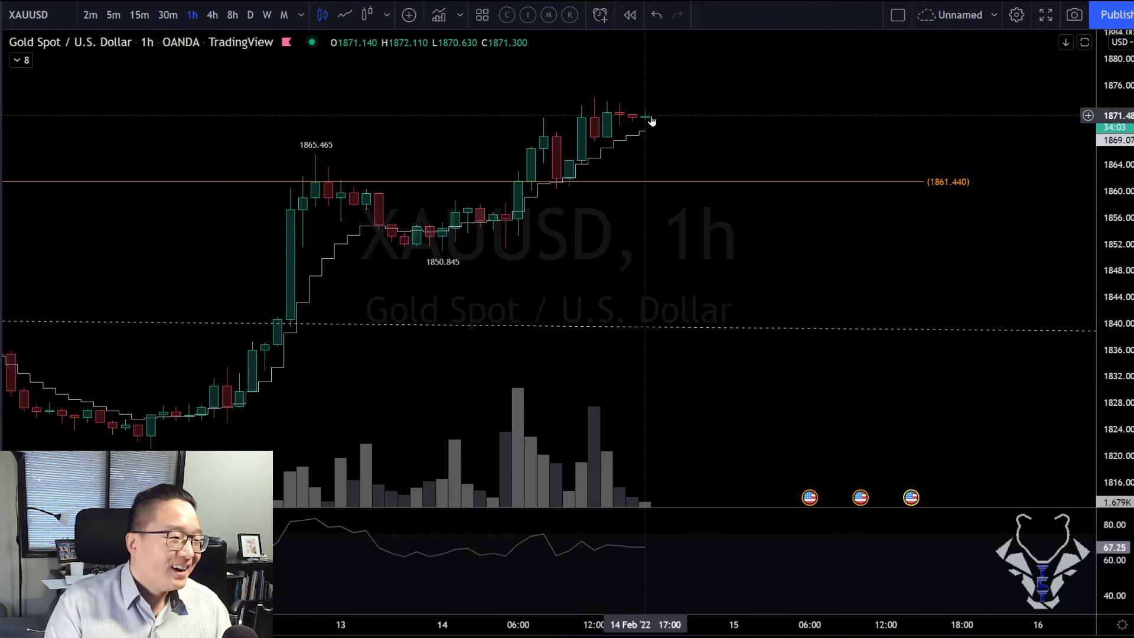
scroll(652, 121, down, 3)
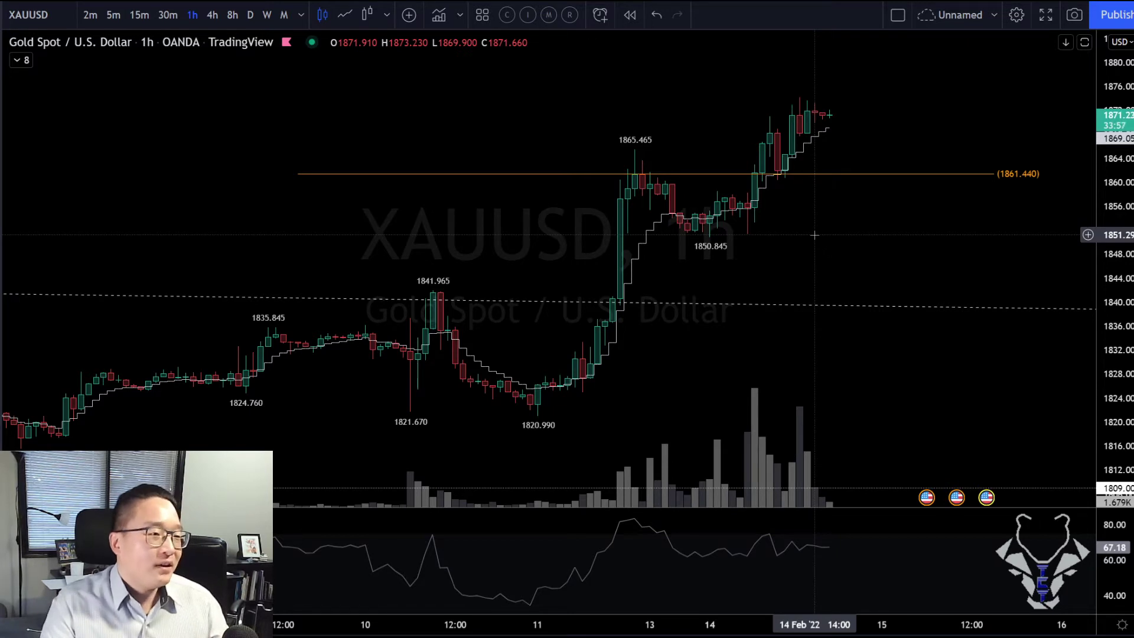
click(212, 15)
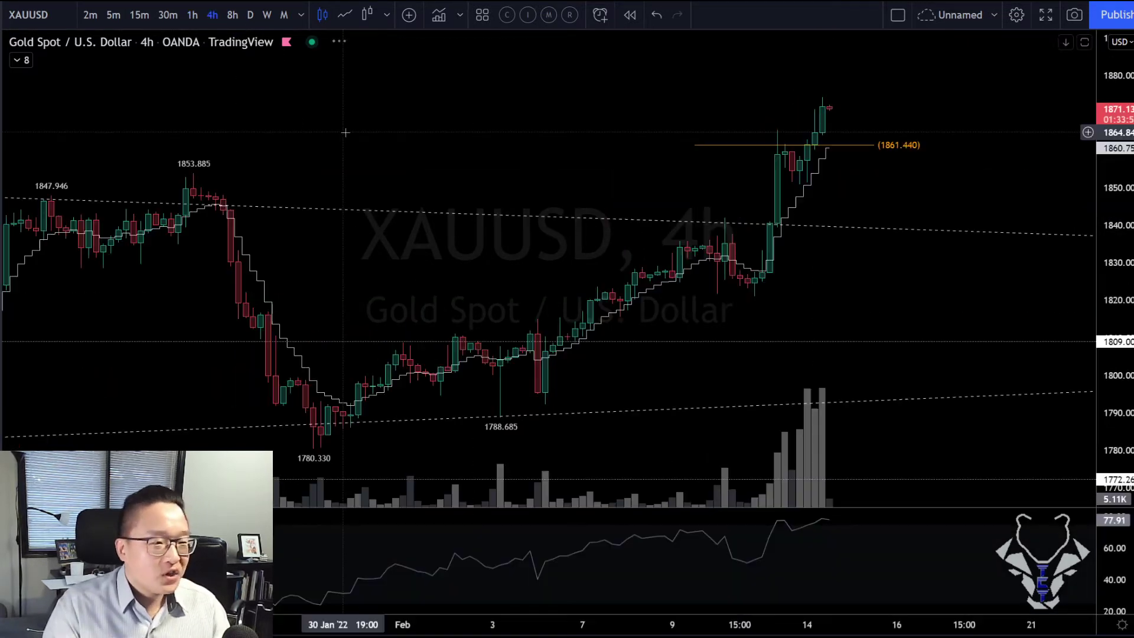
scroll(624, 179, up, 2)
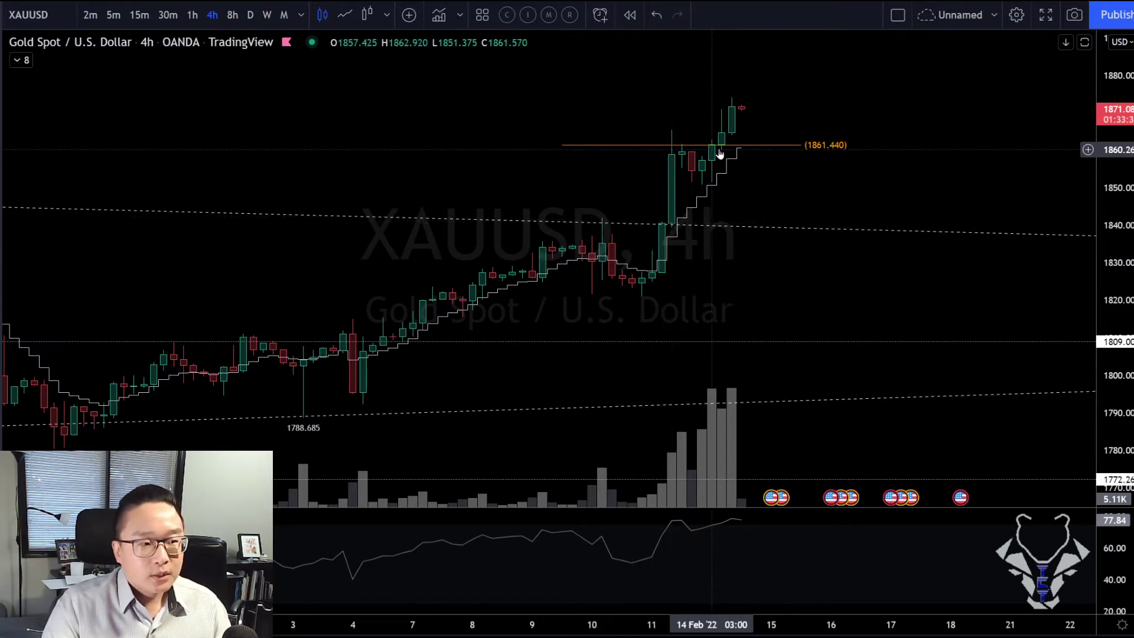
shift+click(674, 225)
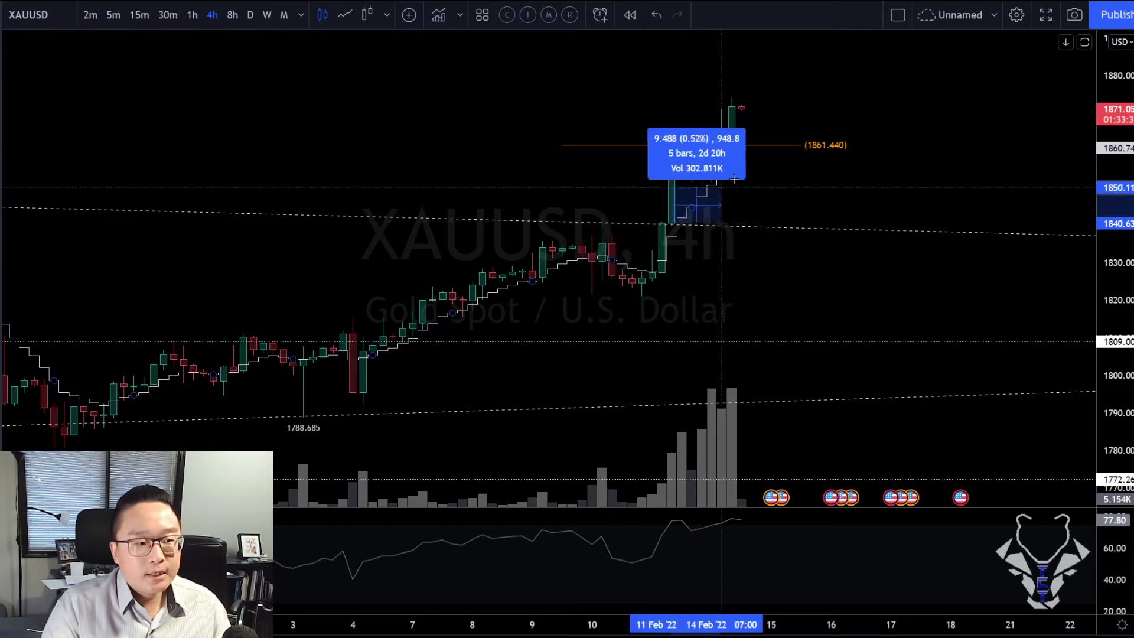
click(751, 150)
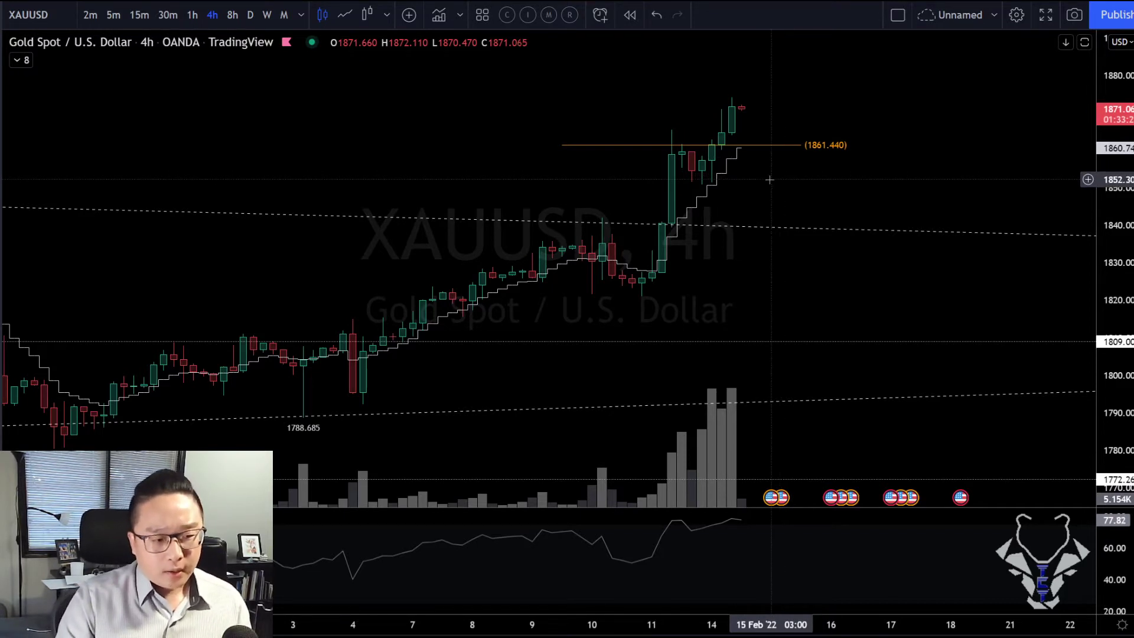
Step: Move on to the OIL_CRUDE chart, check it on the 1-hour timeframe and set it to daily
click(191, 14)
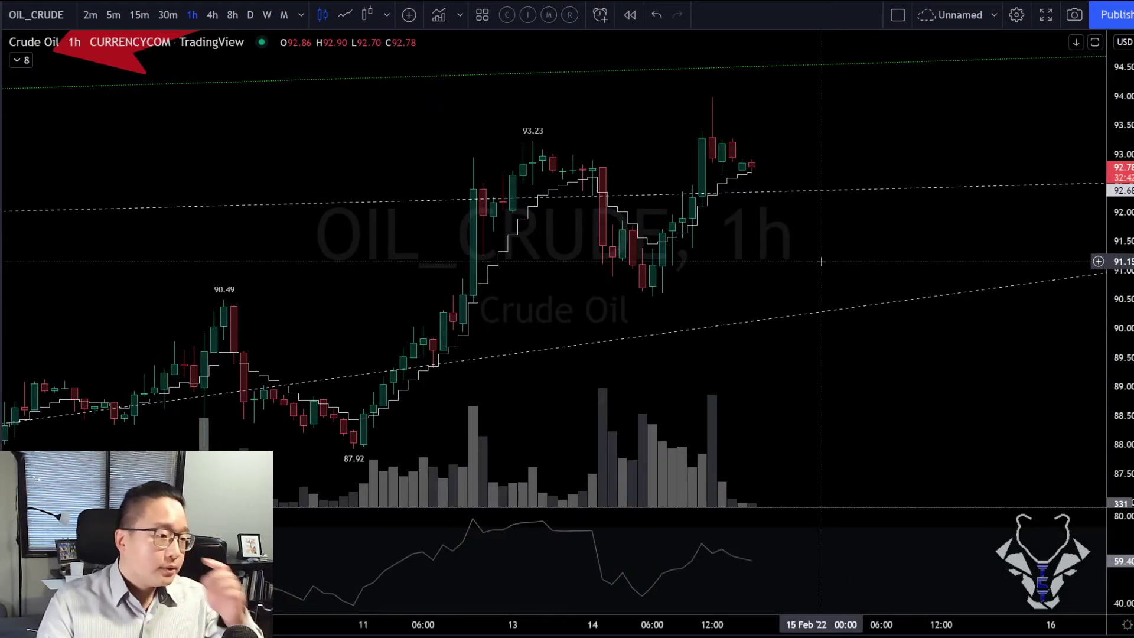
scroll(821, 261, down, 5)
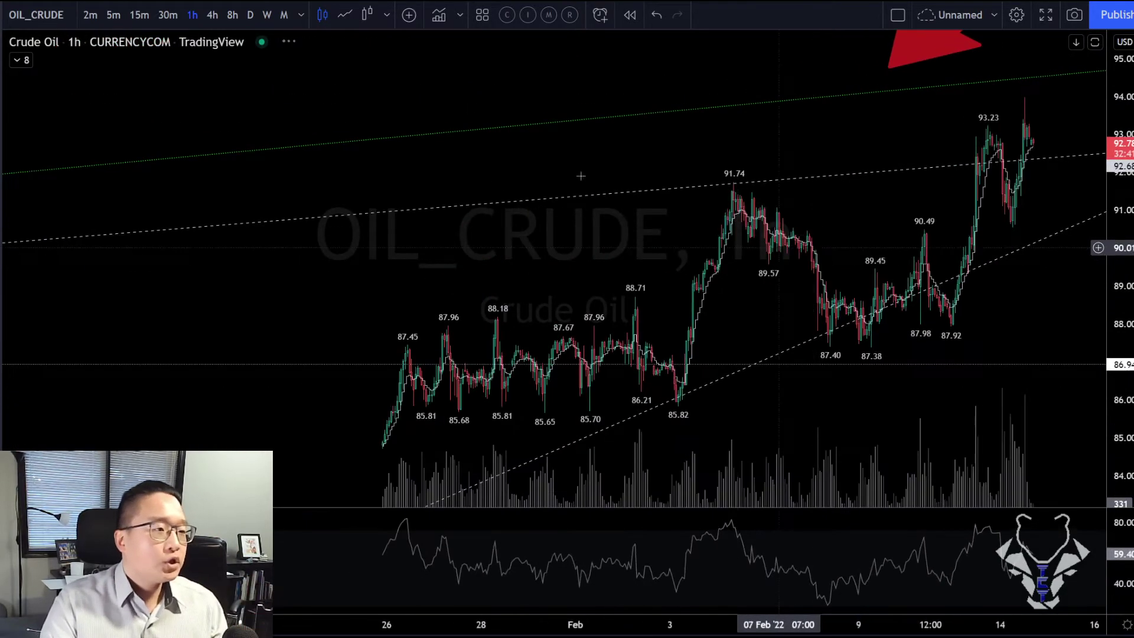
click(250, 15)
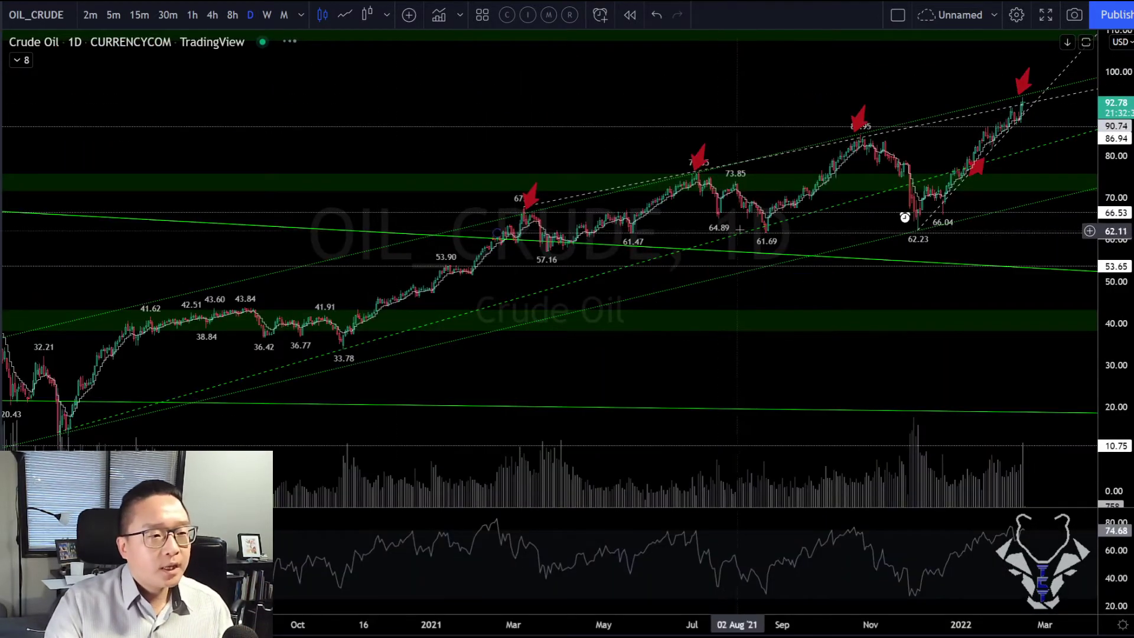
Step: Examine the arrow-marked highs along the upper rising trend lines on the daily crude oil chart
scroll(750, 266, up, 3)
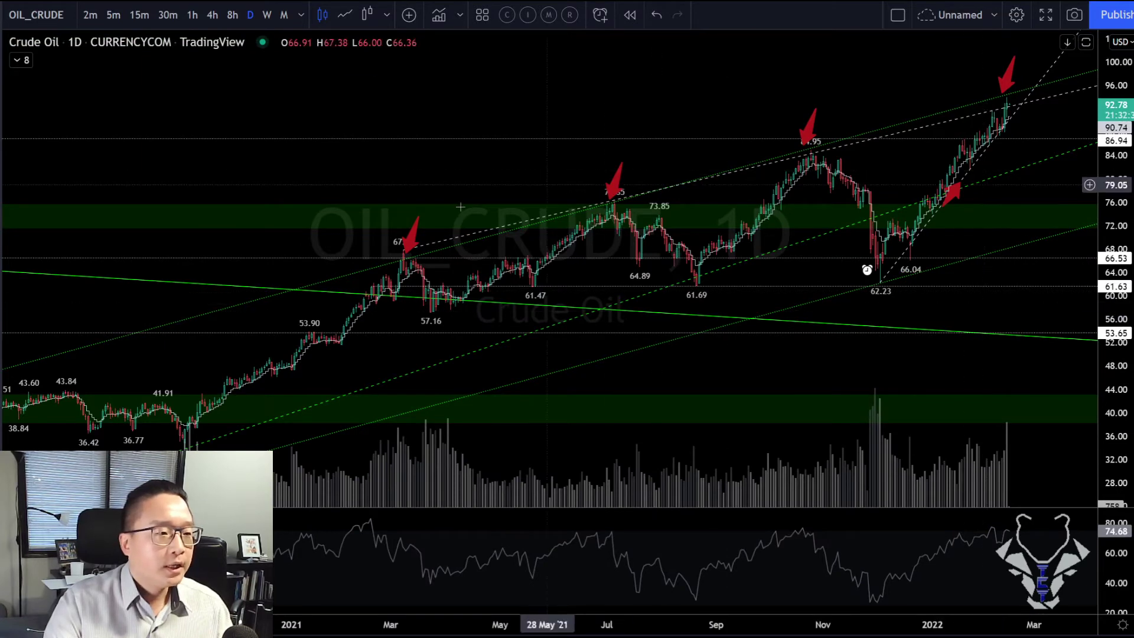
scroll(482, 313, down, 4)
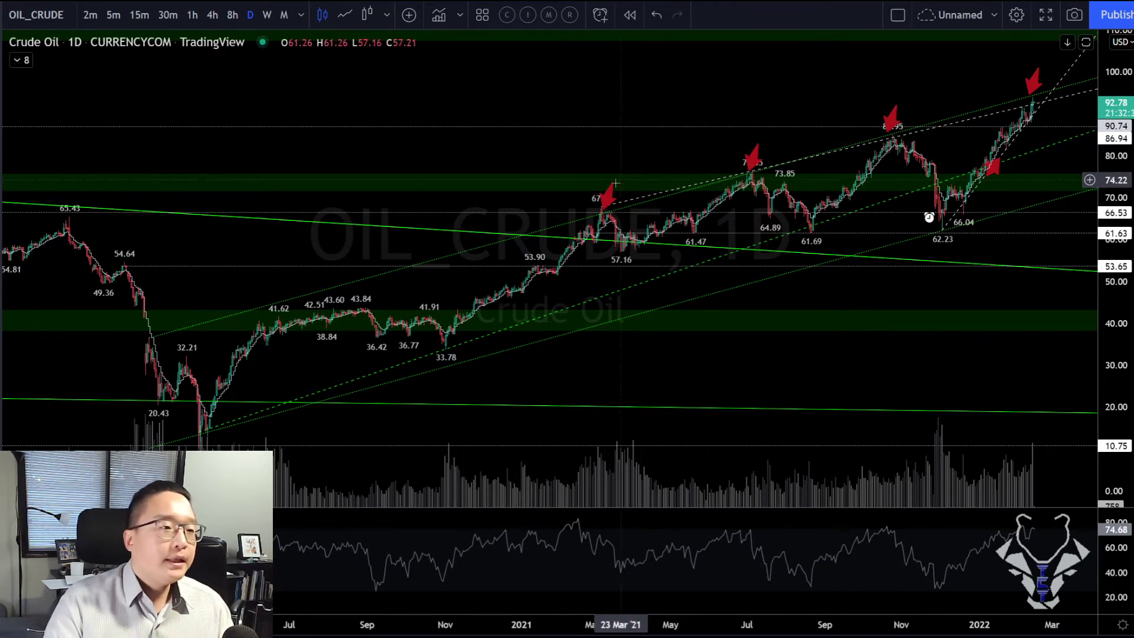
scroll(862, 154, up, 3)
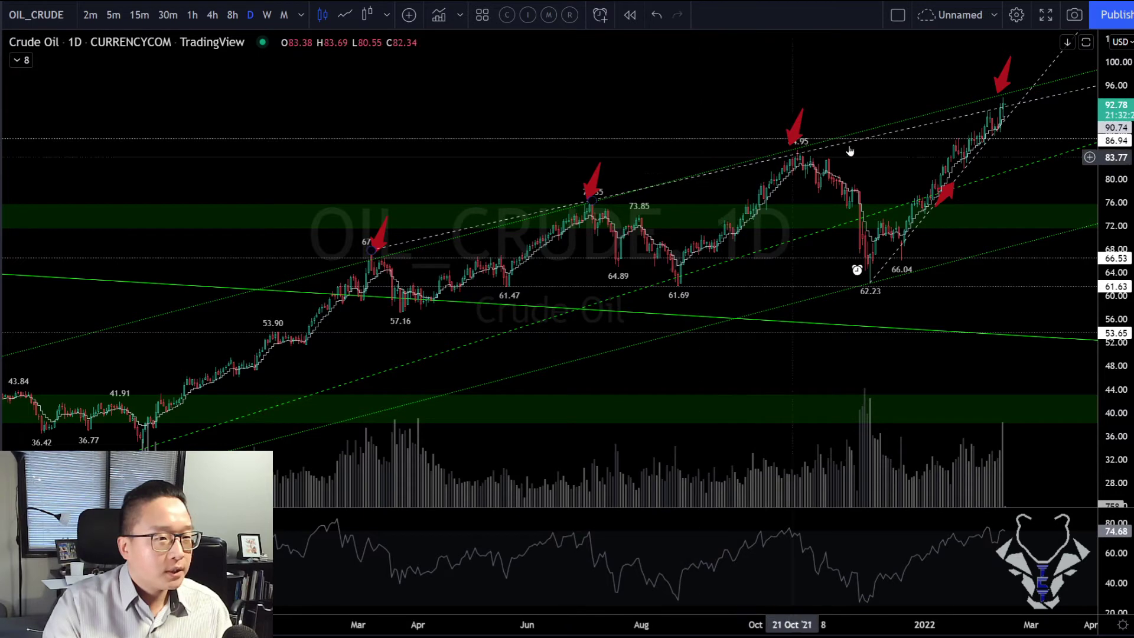
click(374, 260)
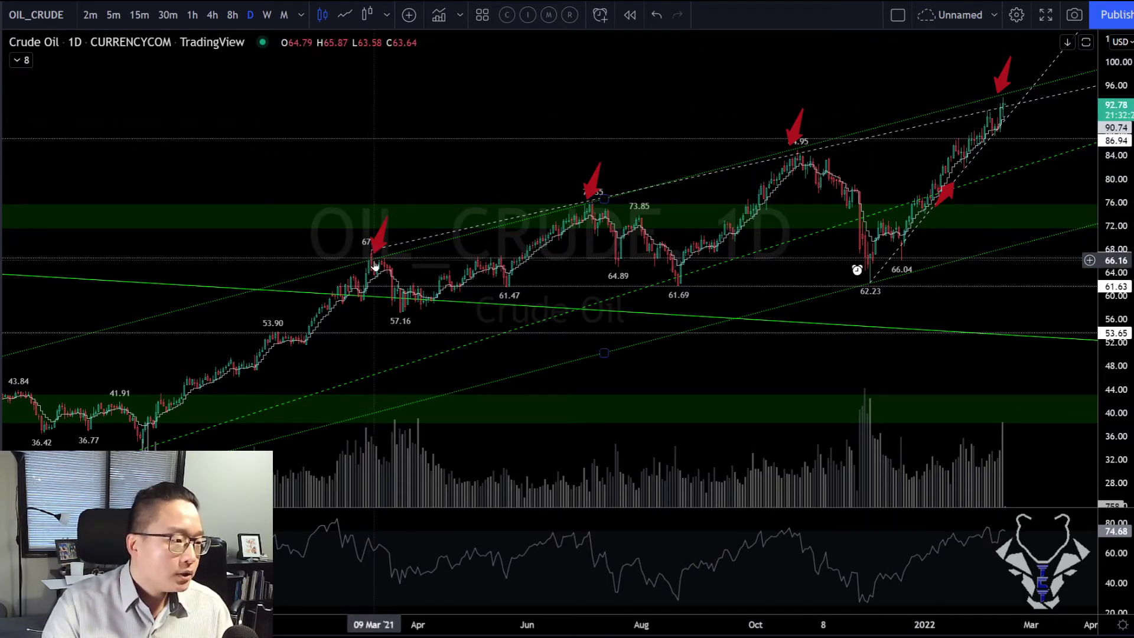
scroll(374, 263, up, 2)
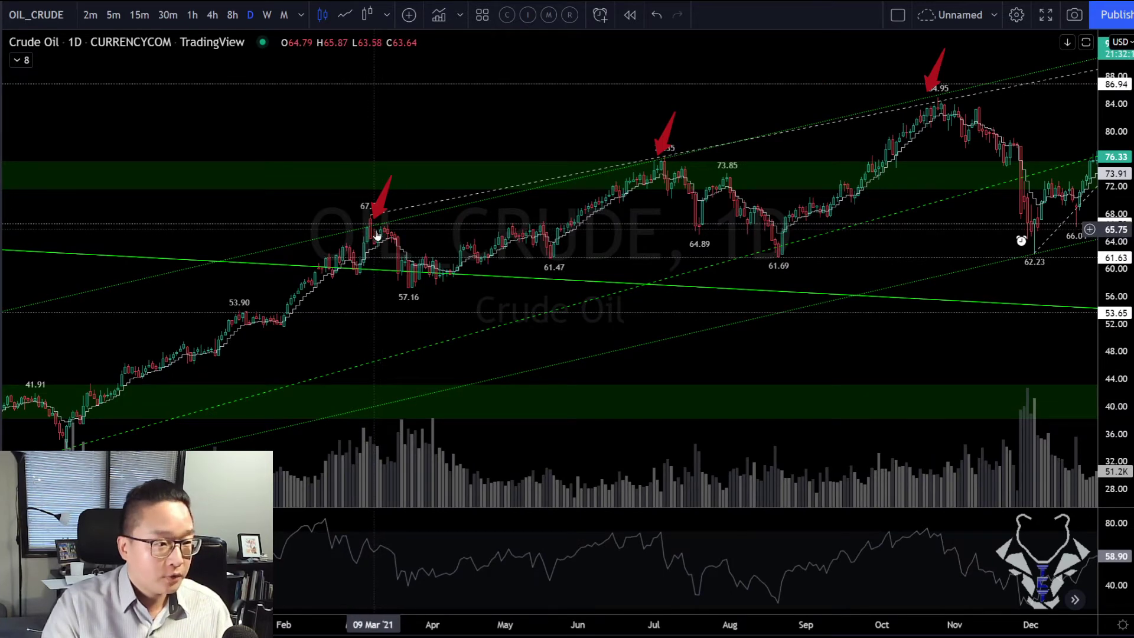
scroll(511, 161, right, 5)
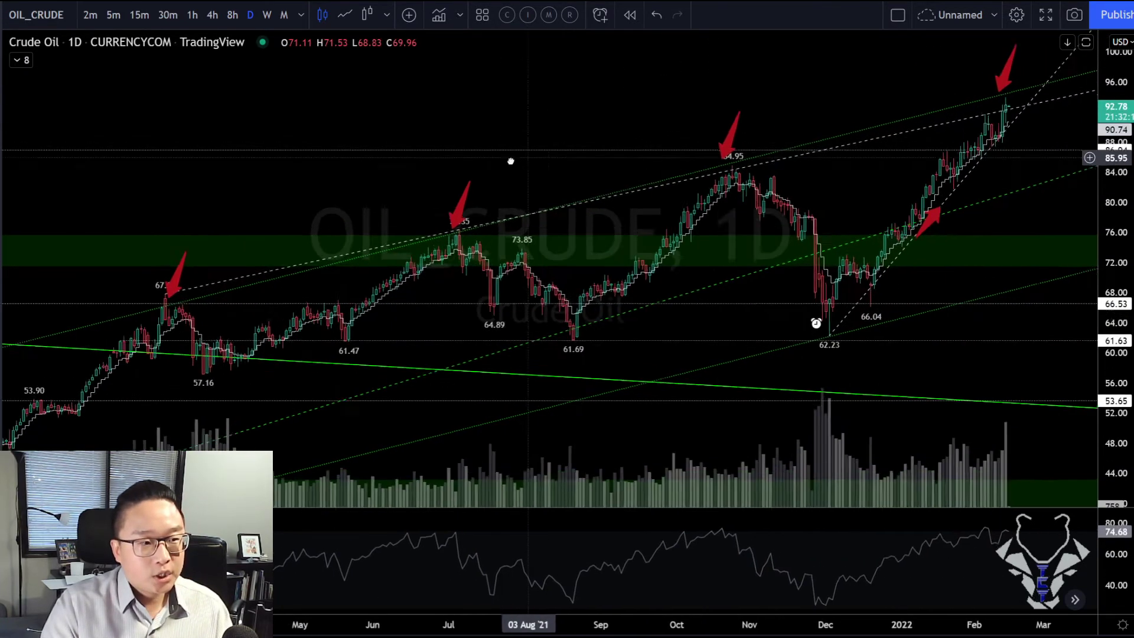
scroll(510, 161, right, 1)
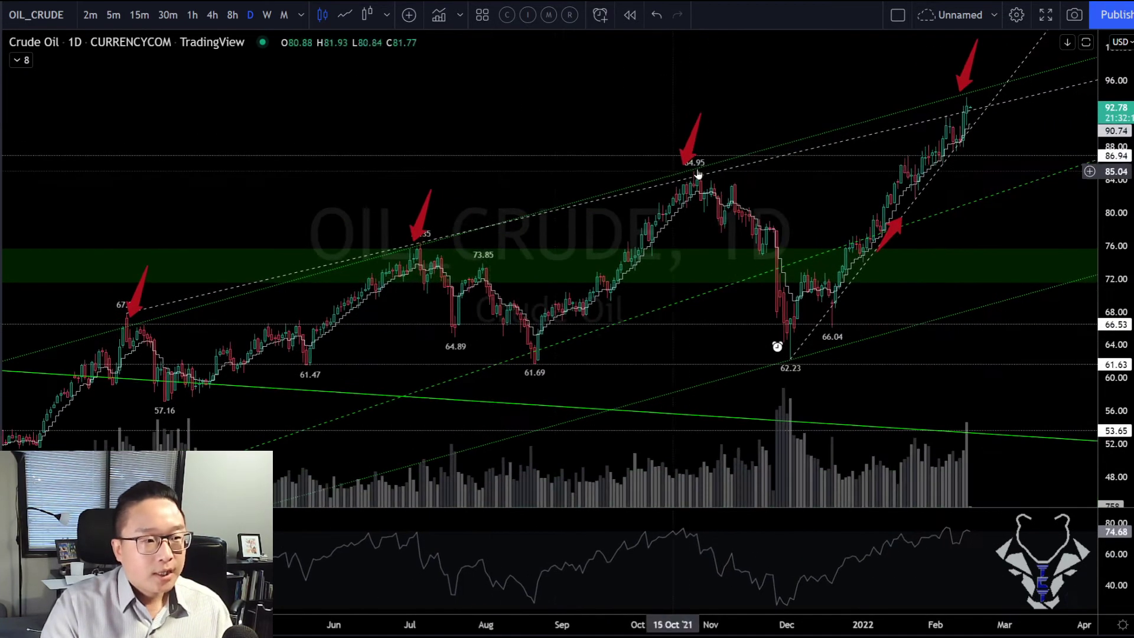
Step: Try moving the upper white dashed trend line's second anchor to the 25 October 2021 high at 84.95, and undo the change
click(422, 243)
click(658, 177)
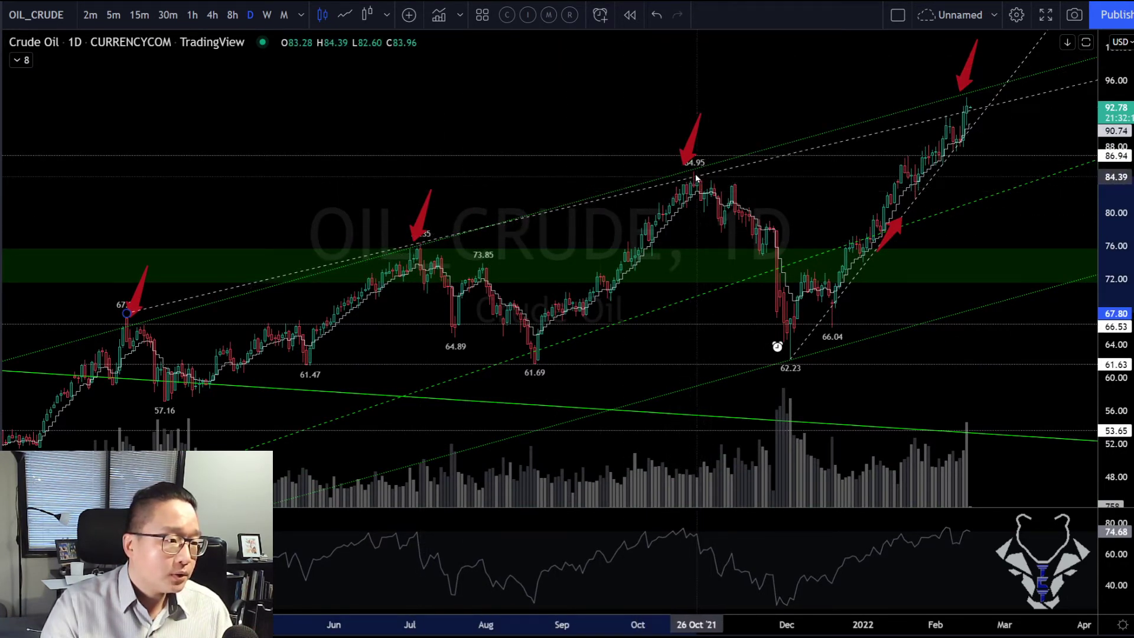
click(695, 173)
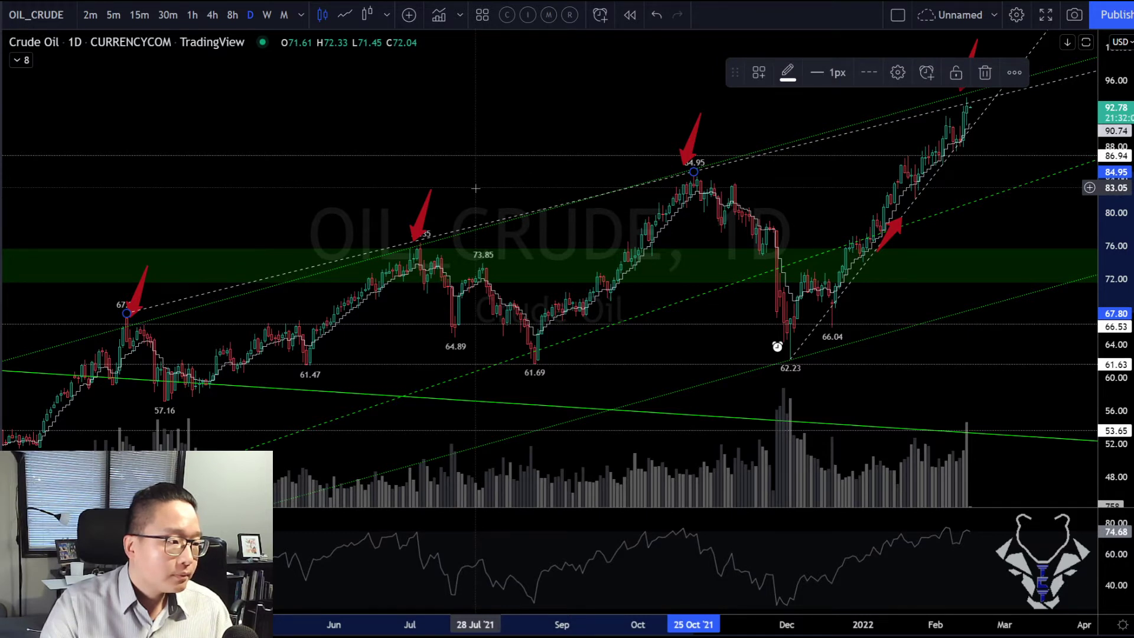
click(656, 17)
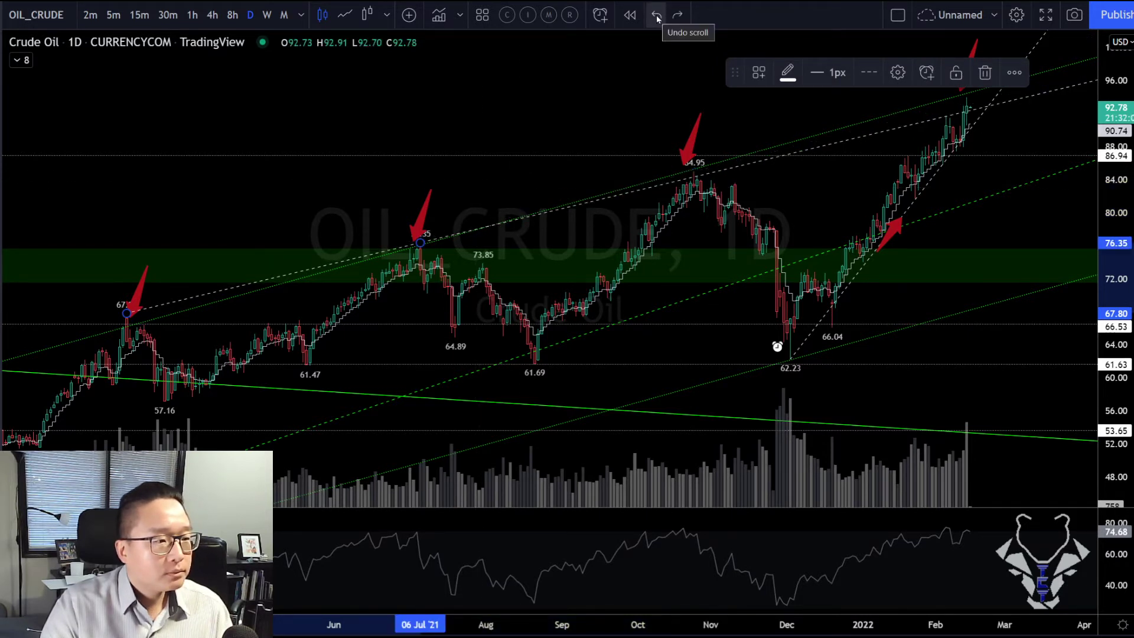
click(479, 227)
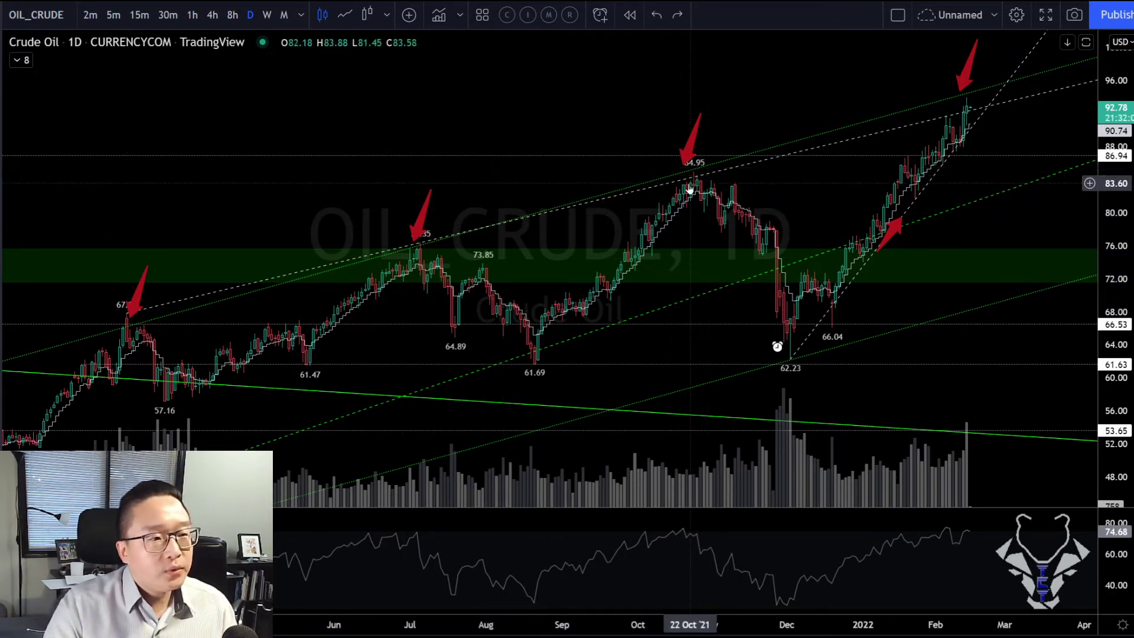
Step: Inspect the steep rising dashed trend line running from the December 2021 low at 62.23 to the 8 February 2022 candle
scroll(697, 180, up, 3)
drag(689, 116, 228, 246)
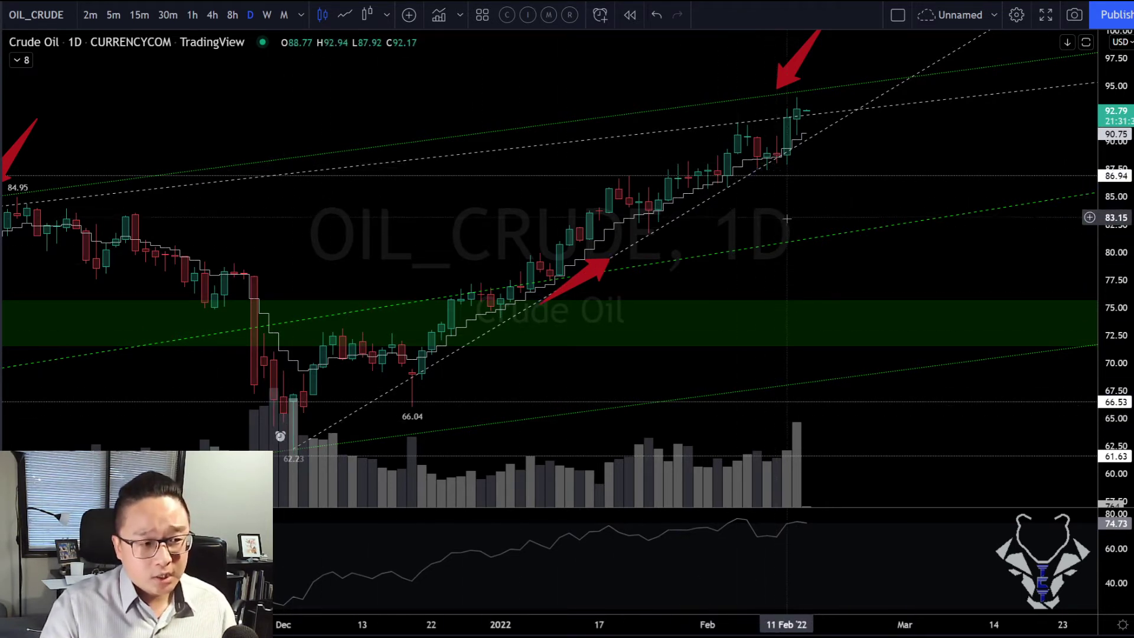
click(707, 205)
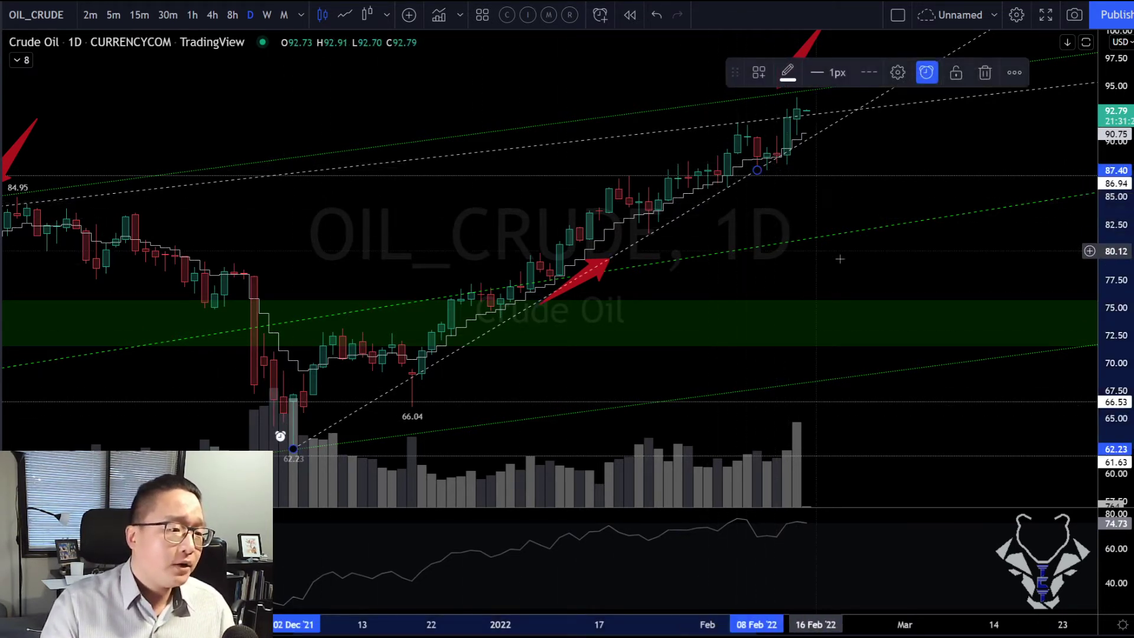
click(886, 268)
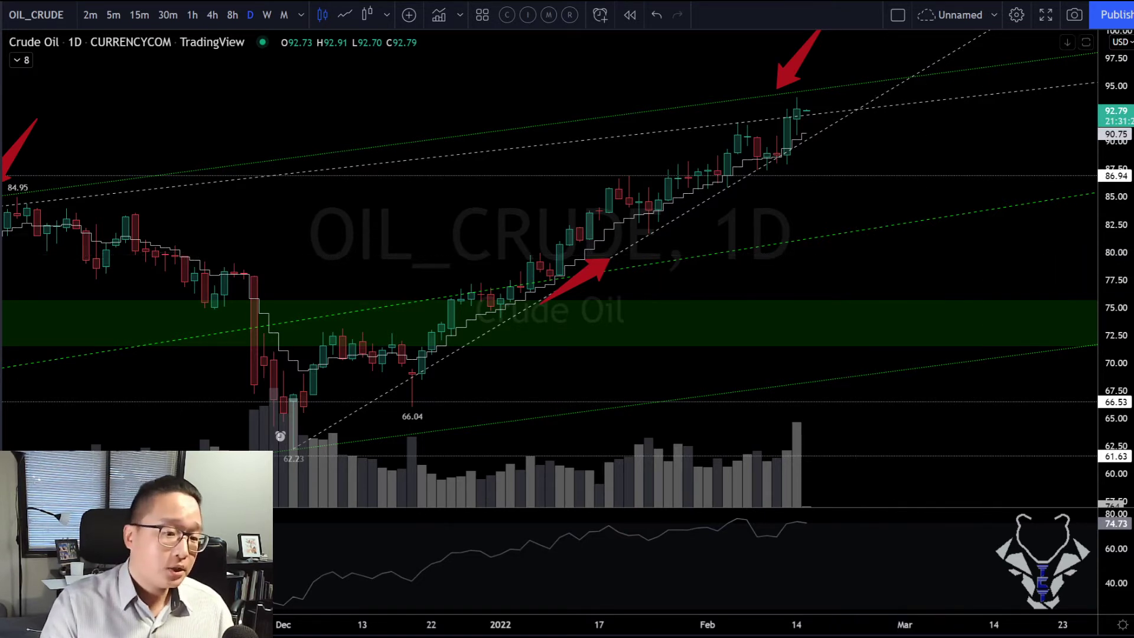
Step: Move on to the TSLA chart, set it to the 15-minute timeframe and show the price action since early February
key(space)
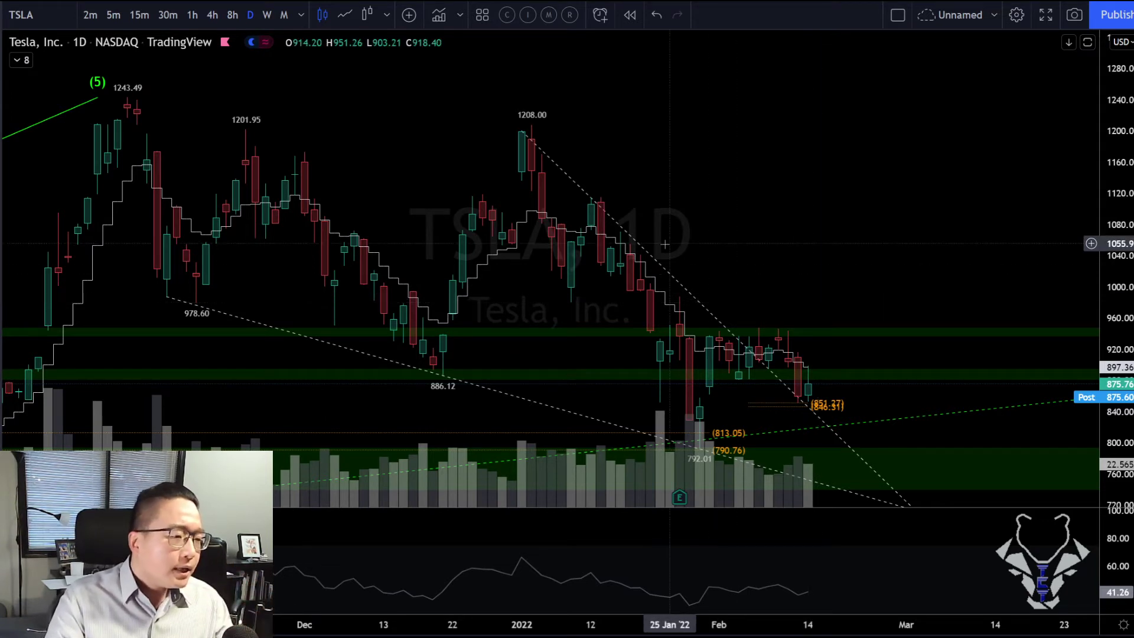
click(140, 15)
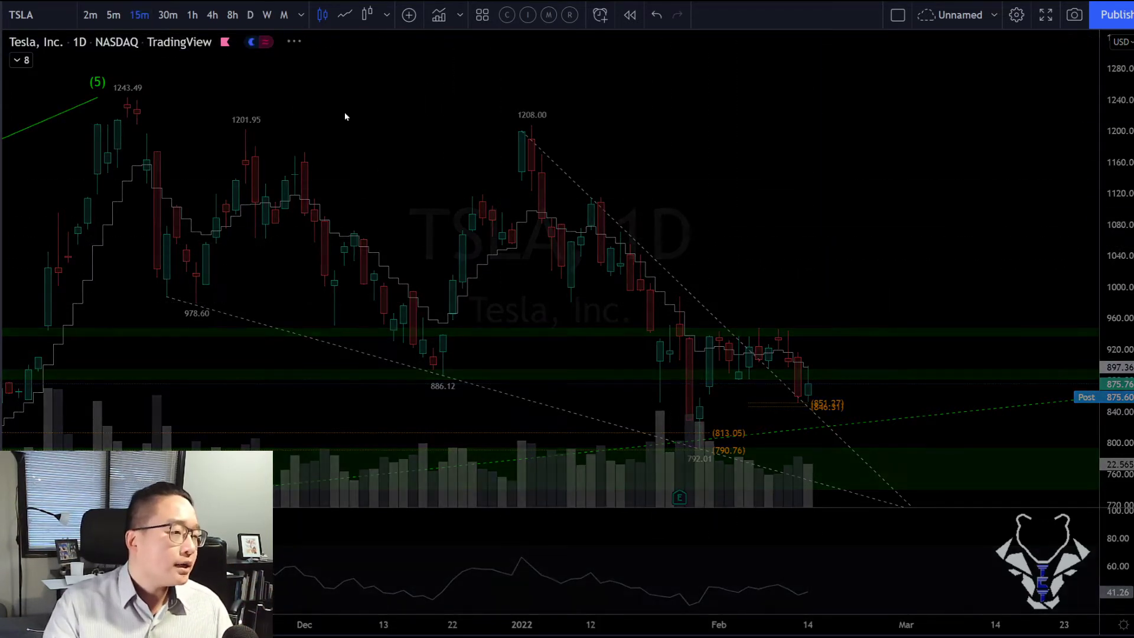
scroll(584, 355, up, 3)
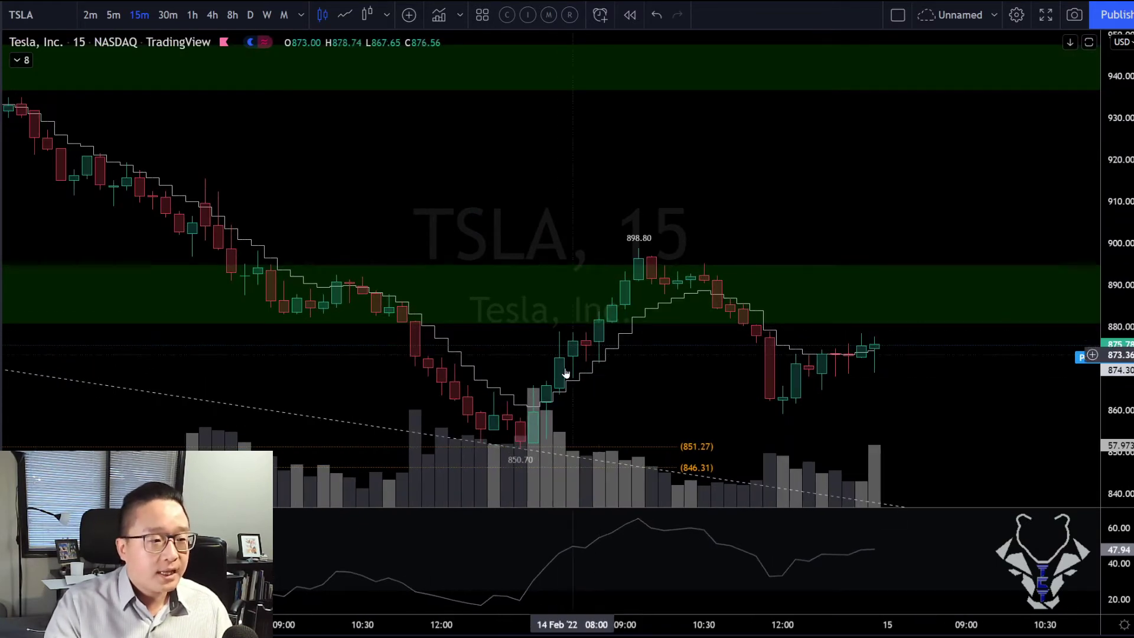
scroll(522, 451, down, 5)
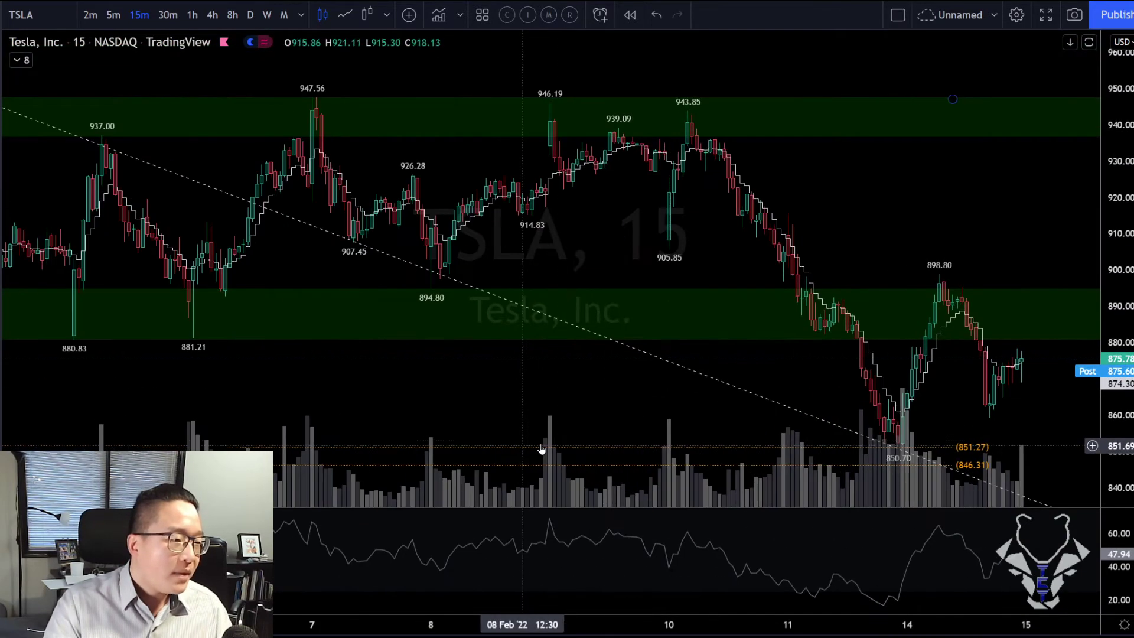
Step: Set the TSLA chart to the 1-hour timeframe and examine the falling dashed trend line from the 1207.99 high to the 11 February 2022 candles
click(192, 15)
scroll(771, 346, up, 4)
scroll(771, 345, down, 3)
scroll(629, 293, down, 3)
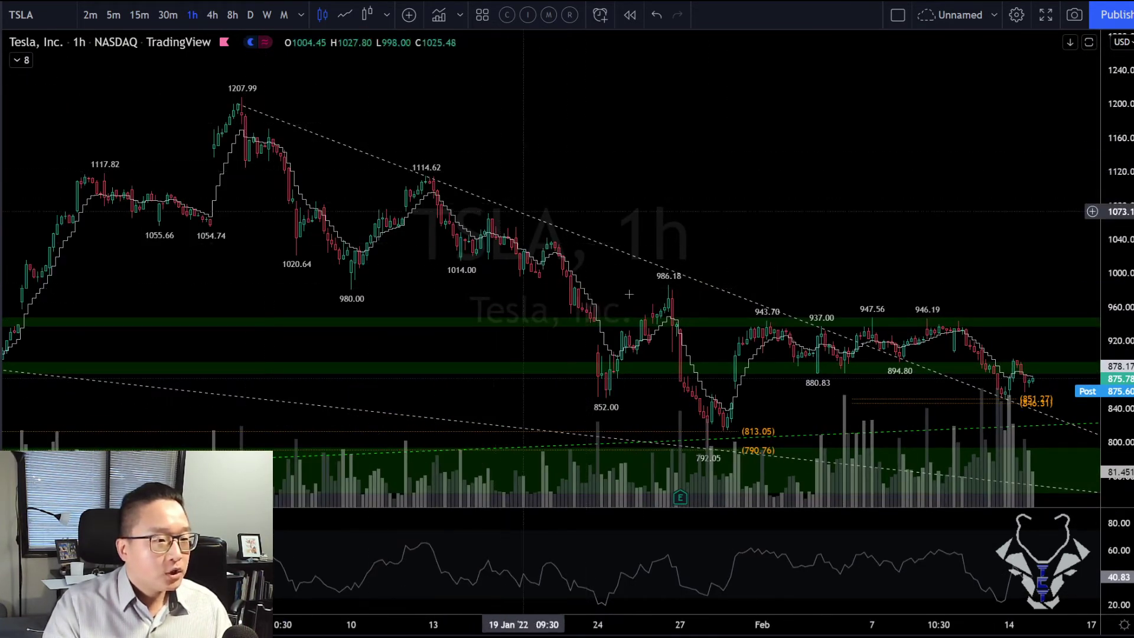
scroll(756, 331, up, 3)
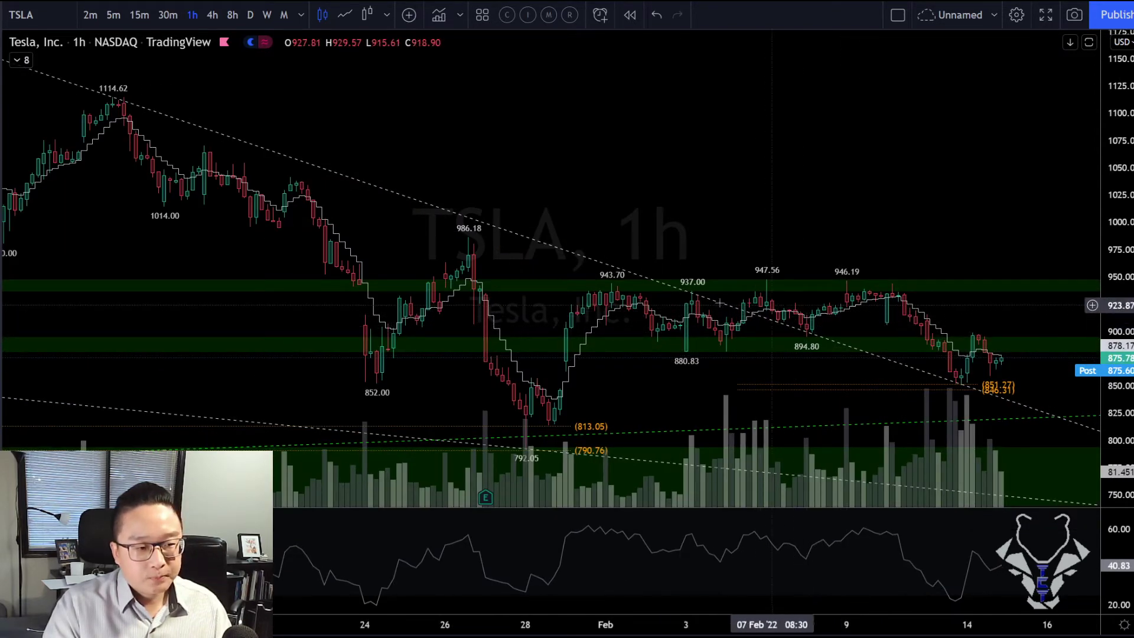
scroll(821, 304, up, 3)
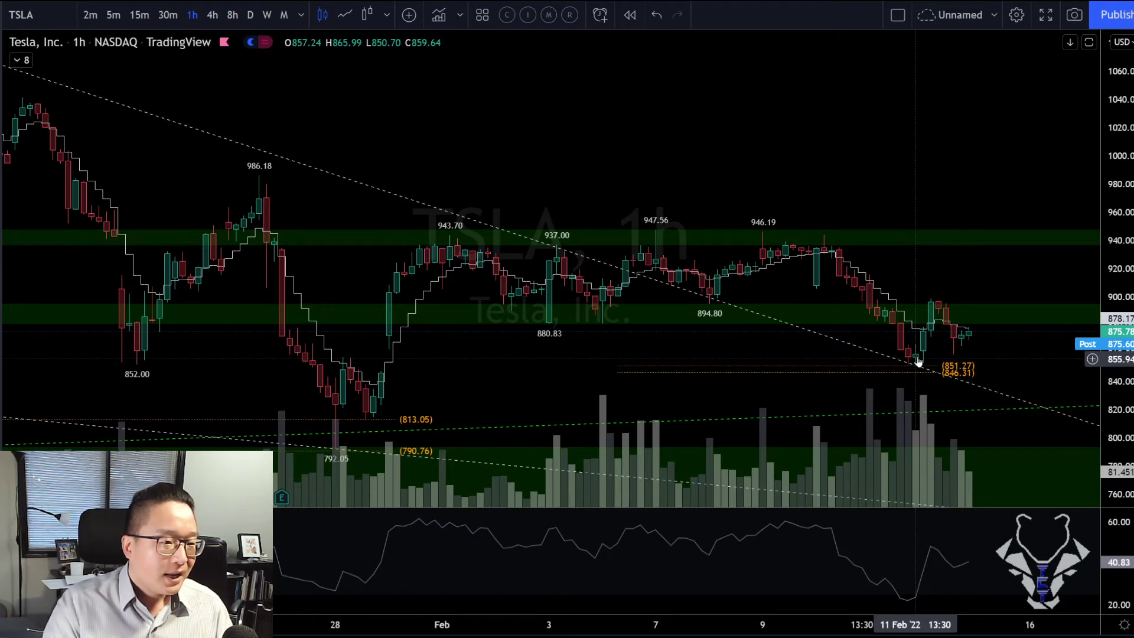
scroll(939, 359, up, 5)
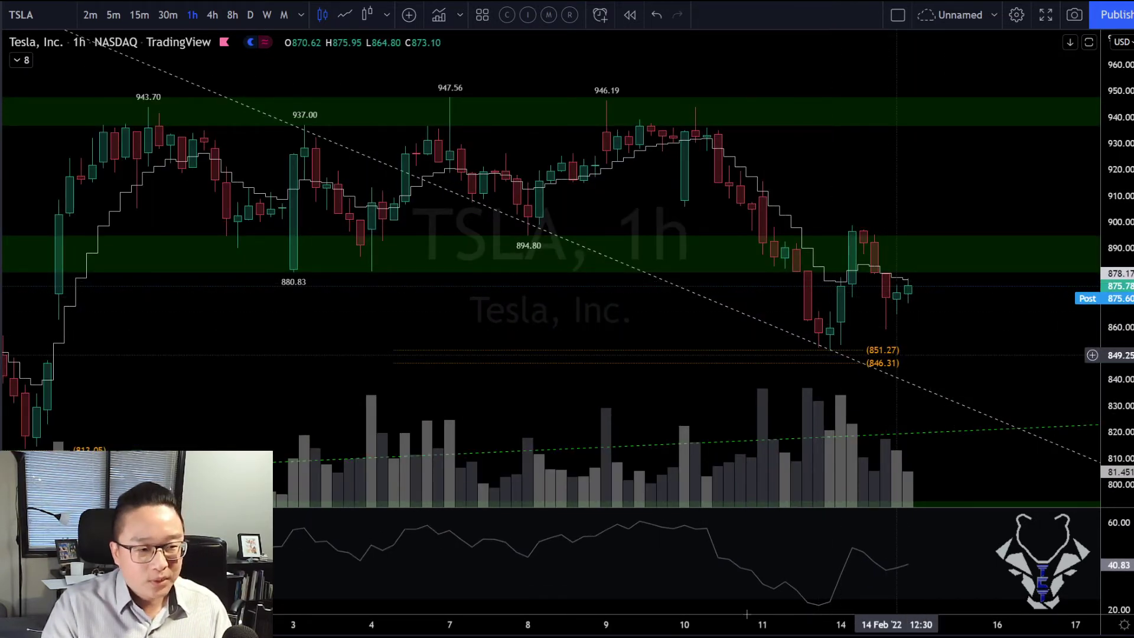
Step: Try a Fibonacci retracement between the 850.70 low and the 898.80 high with the .786 template, shifted a few bars later, and discard it
click(829, 352)
click(852, 225)
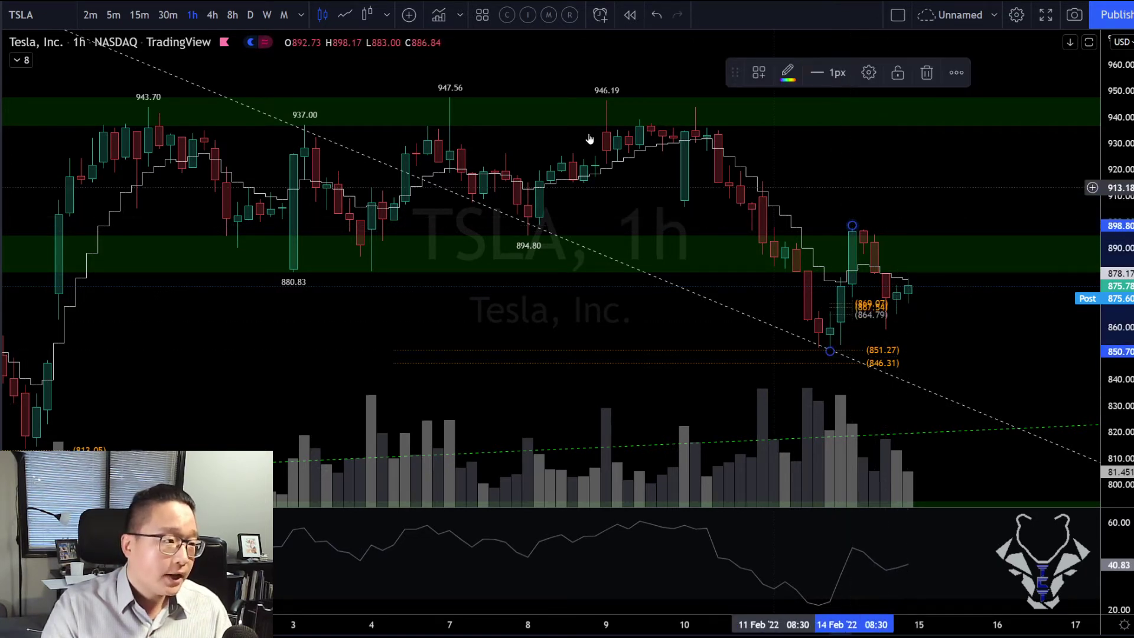
click(759, 72)
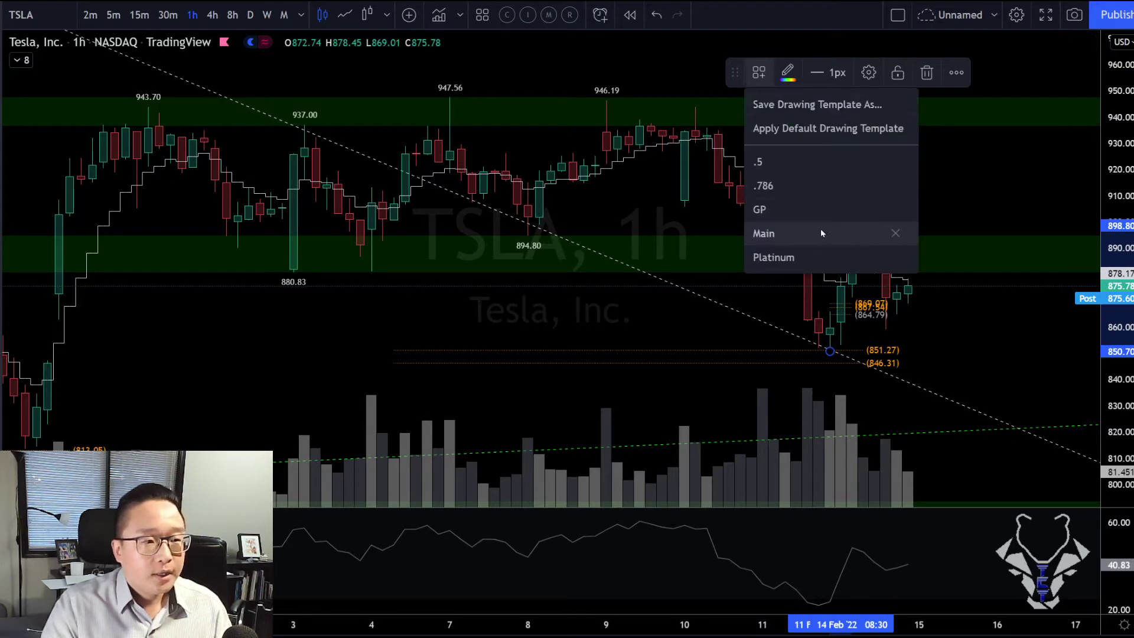
click(777, 186)
drag(840, 310, 880, 310)
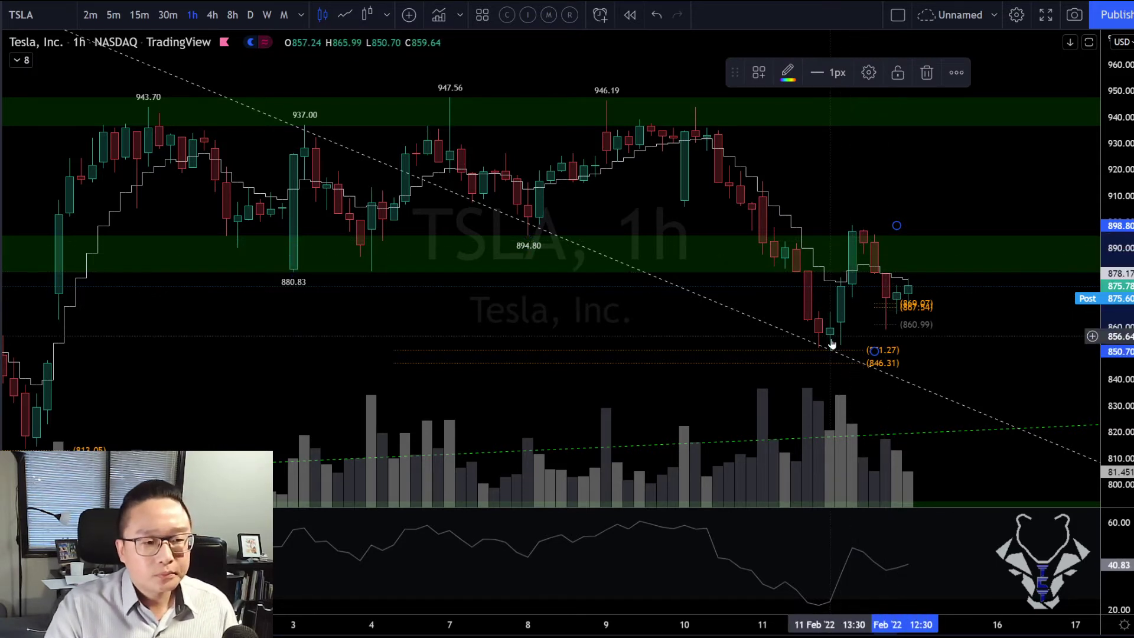
key(Escape)
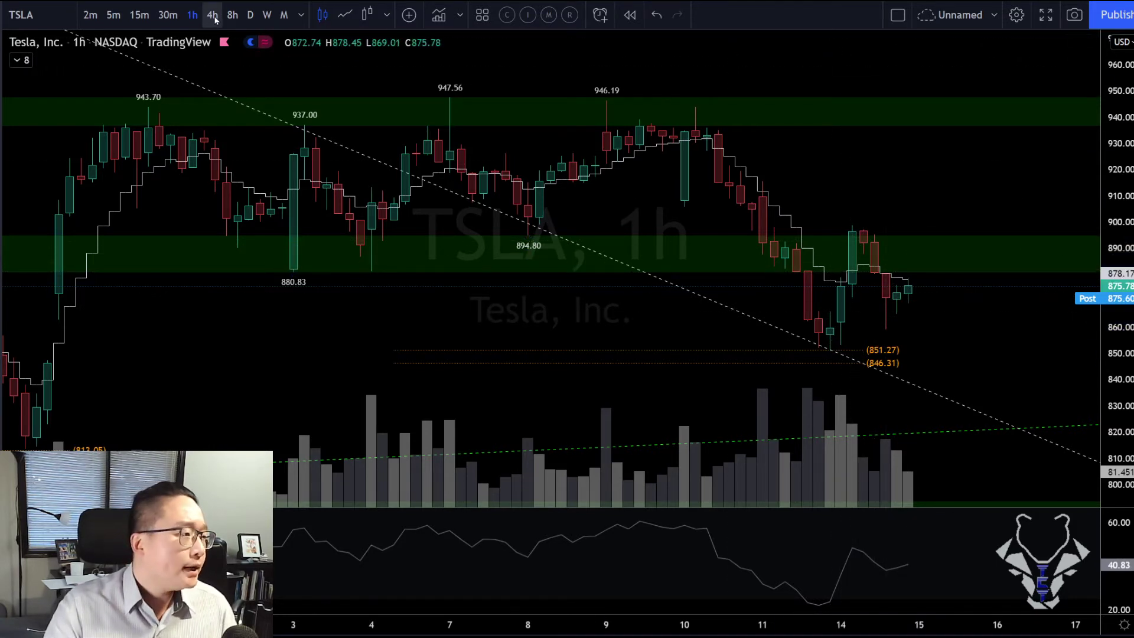
Step: Show the rebound from the 850.70 low to the 898.80 high on the 15-minute timeframe
click(251, 16)
click(139, 15)
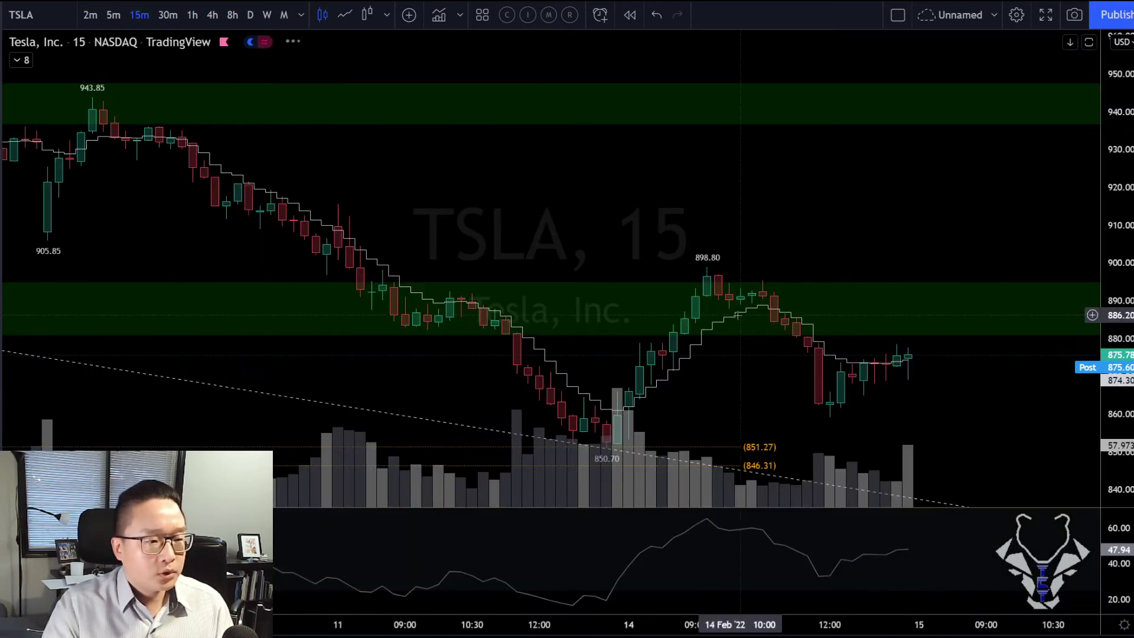
scroll(798, 364, up, 1)
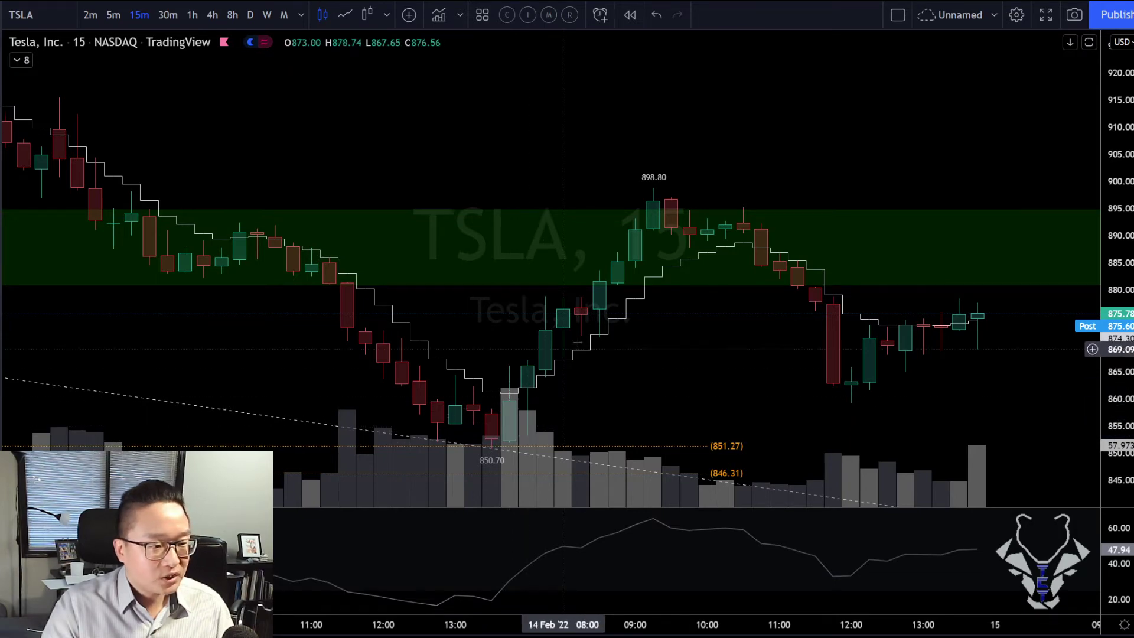
Step: Set the chart to the 5-minute timeframe and inspect the 14 February 2022 price action around the 898.80 high and the green zone
click(113, 15)
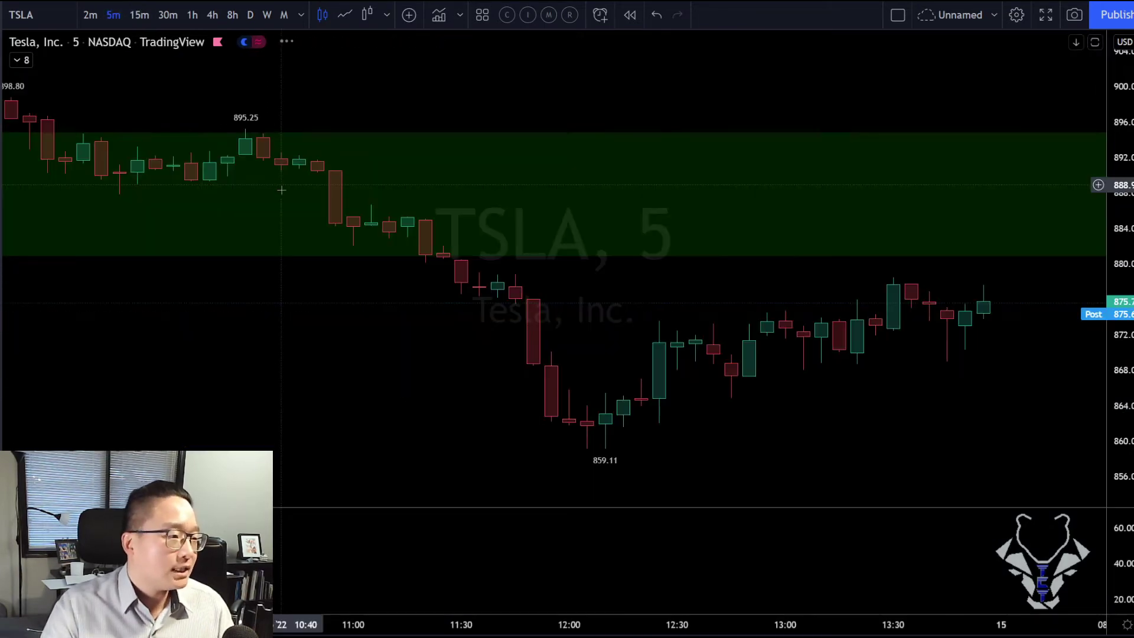
scroll(596, 289, down, 6)
scroll(818, 367, up, 5)
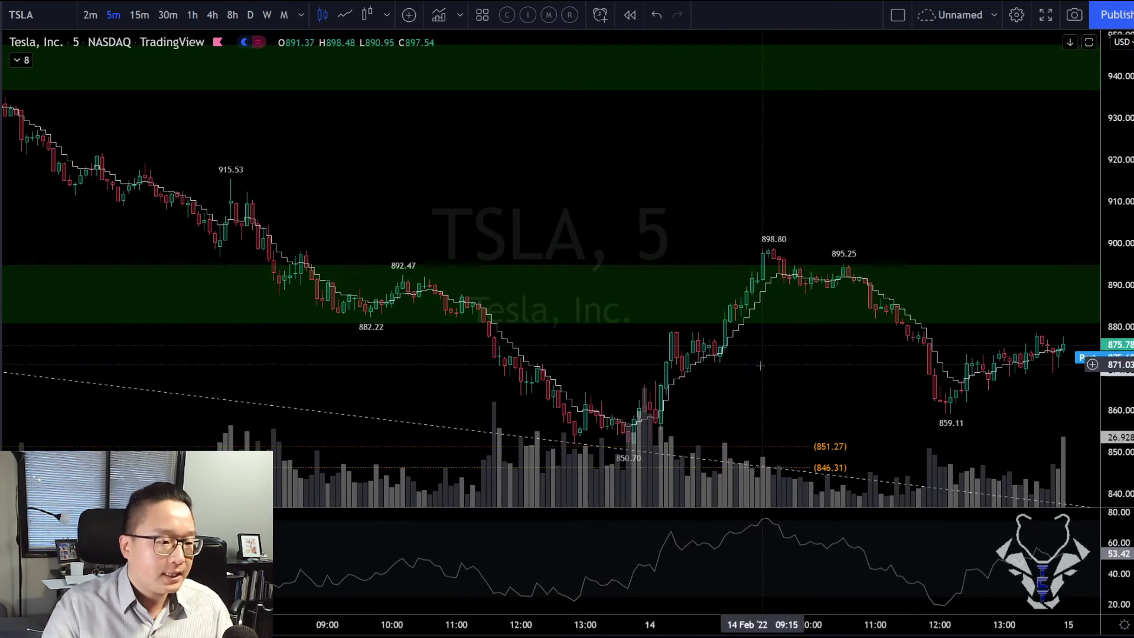
scroll(719, 355, right, 2)
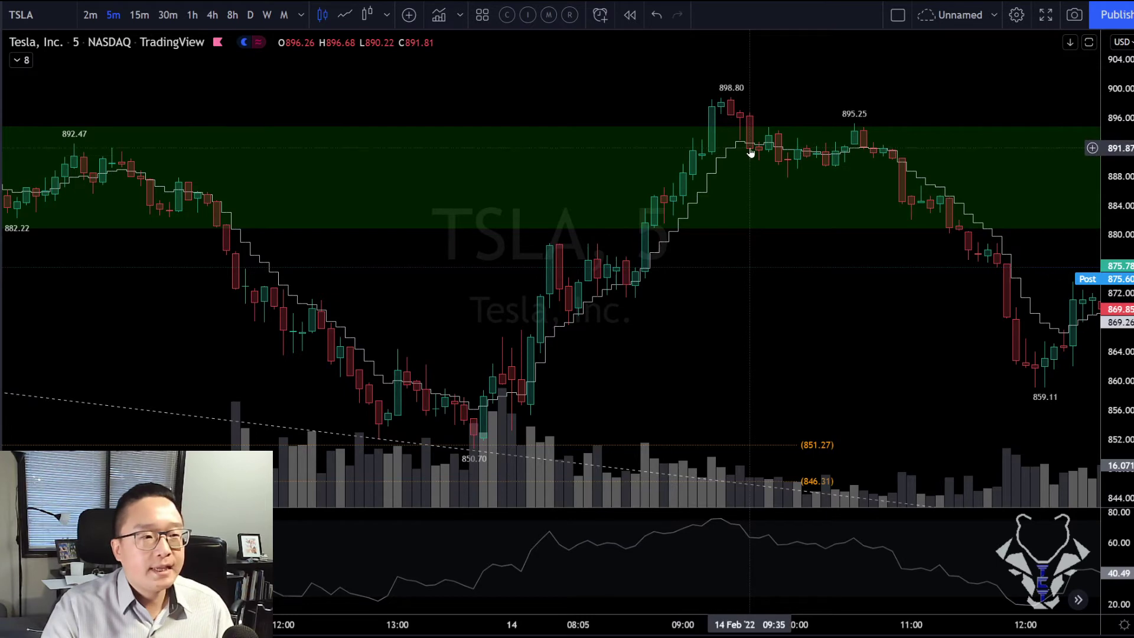
Step: Set the chart to the daily timeframe and inspect the latest candles against the falling dashed line from the 1208.00 high
click(250, 15)
drag(872, 165, 405, 183)
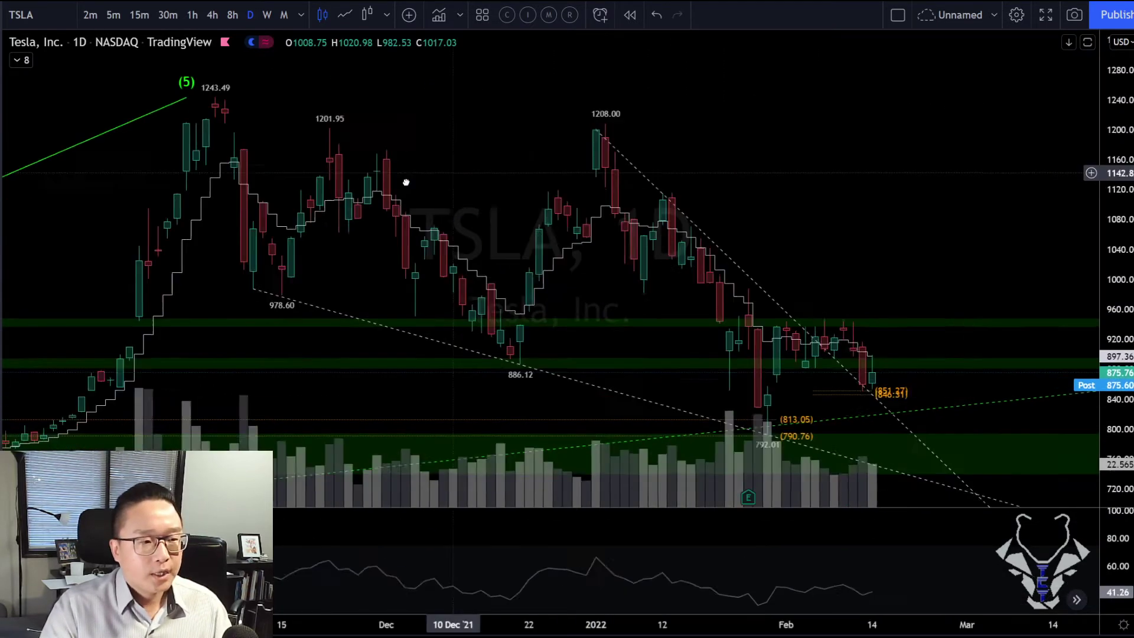
scroll(674, 281, down, 2)
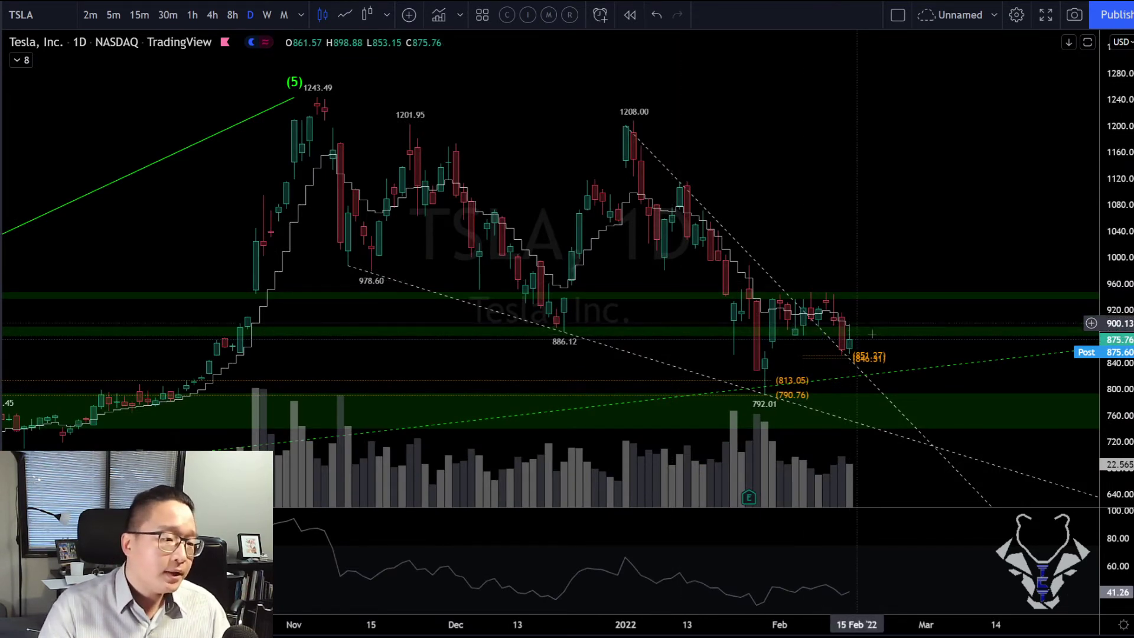
scroll(912, 390, up, 2)
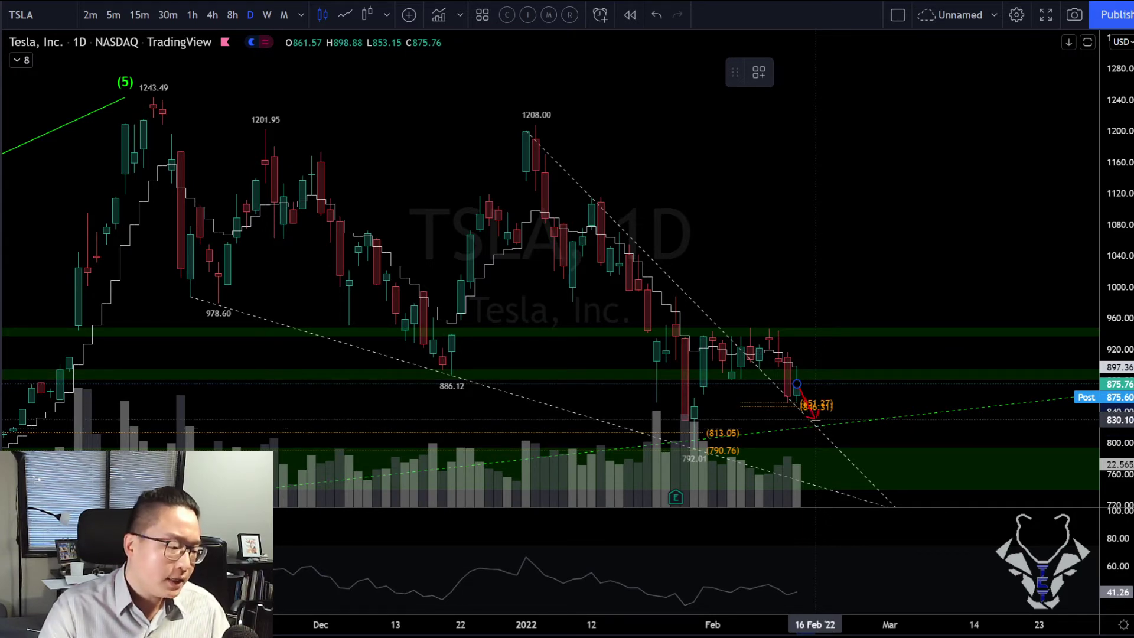
Step: Examine the rising green dashed trend line from the 379.11 low through the 546.98 low to the 792.01 low
scroll(815, 421, down, 6)
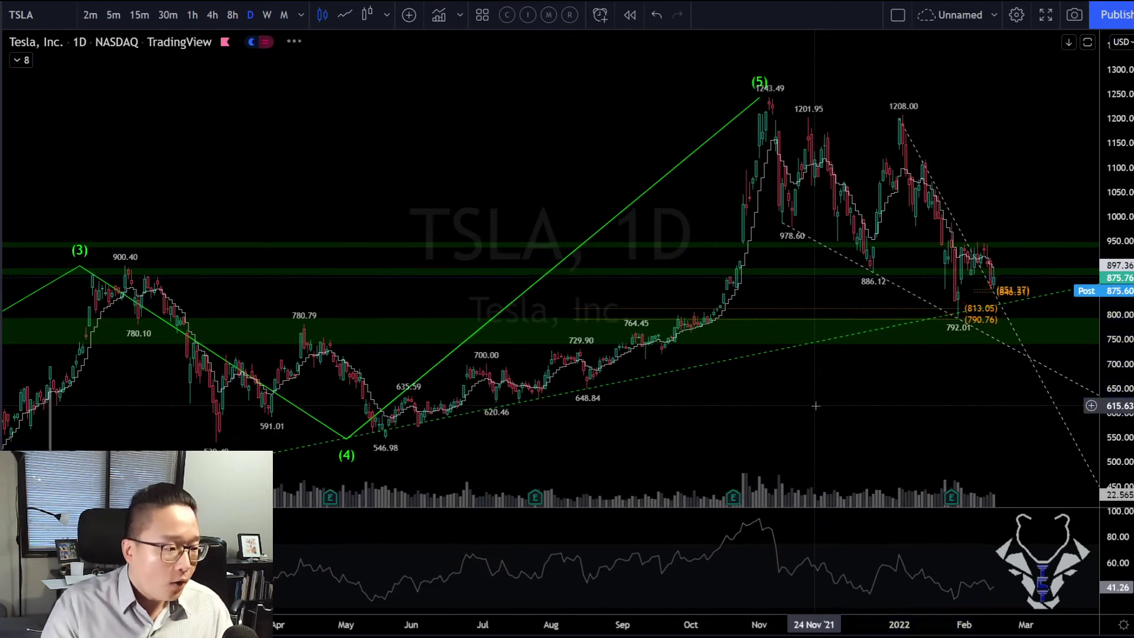
scroll(815, 405, down, 3)
scroll(797, 398, up, 2)
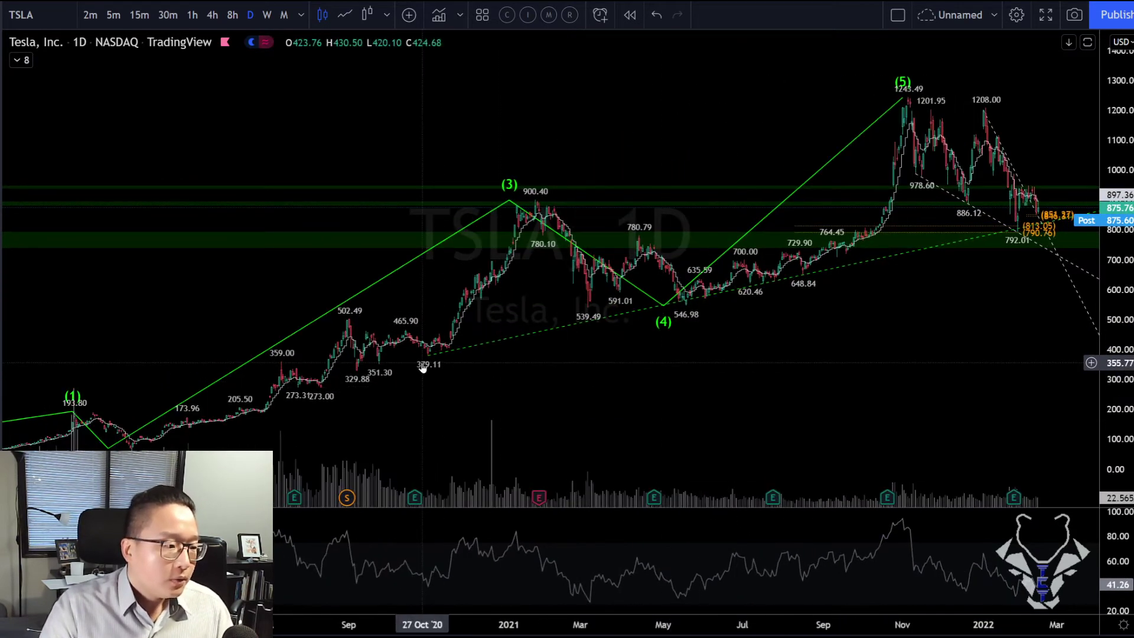
scroll(465, 360, up, 2)
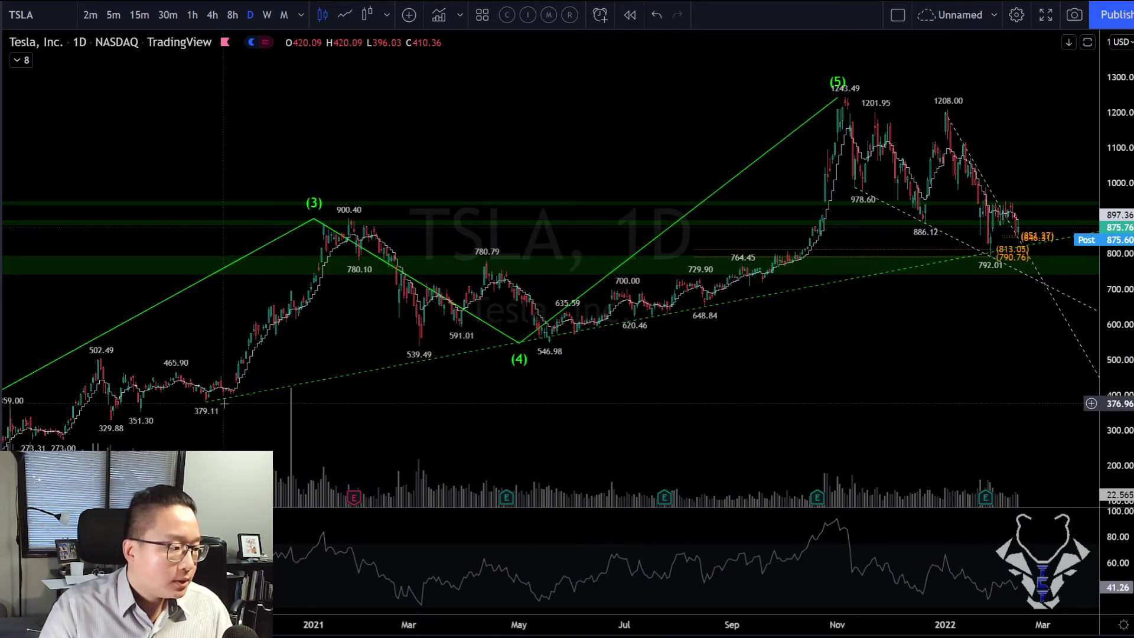
scroll(475, 411, up, 2)
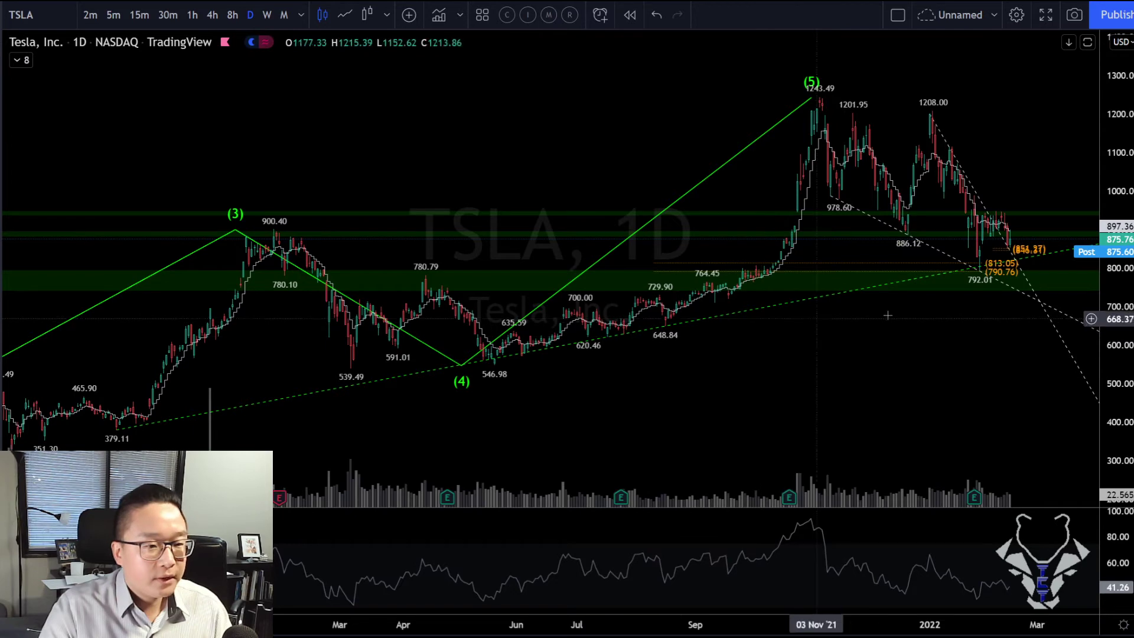
scroll(985, 306, up, 3)
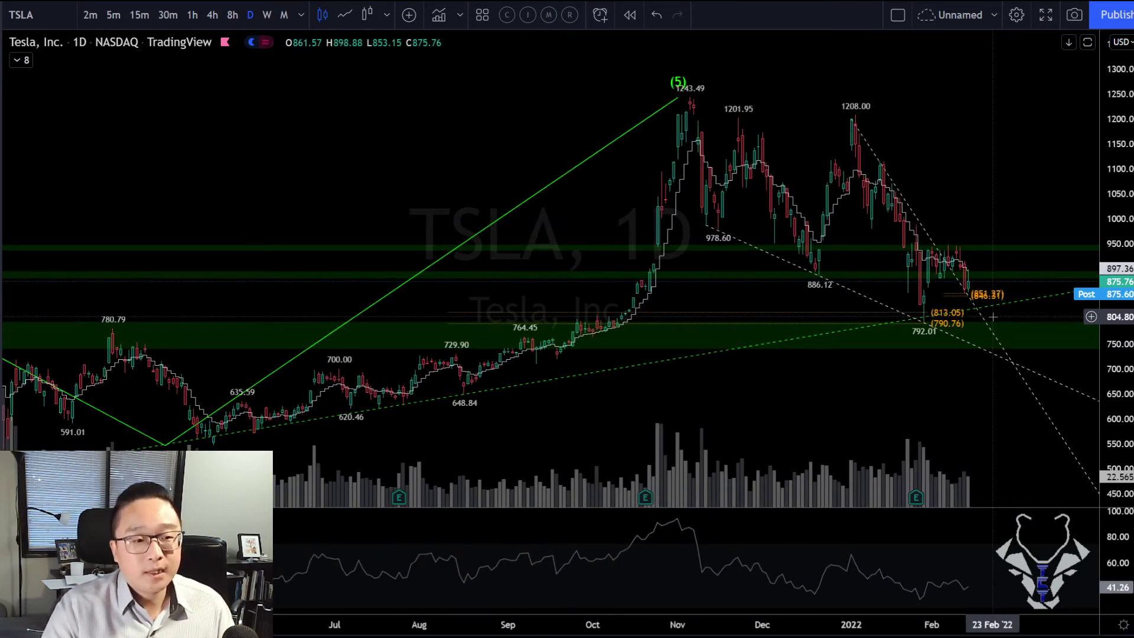
scroll(992, 318, up, 3)
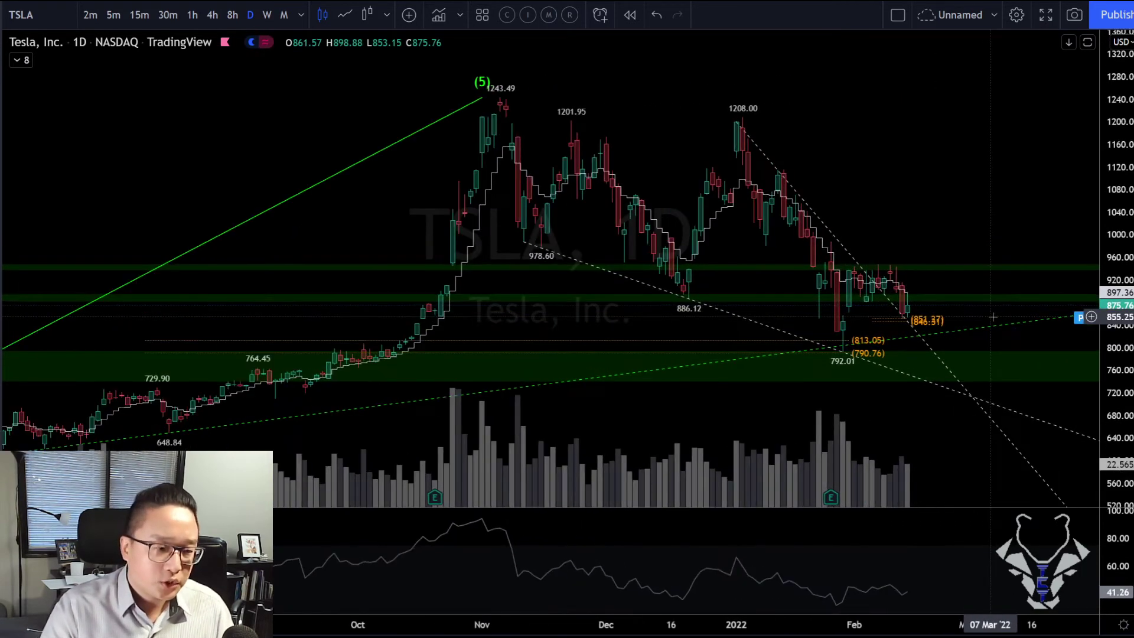
Step: Shift the Fibonacci retracement spanning 792.05 to 947.08 a few bars later and apply the .786 drawing template to it
click(897, 324)
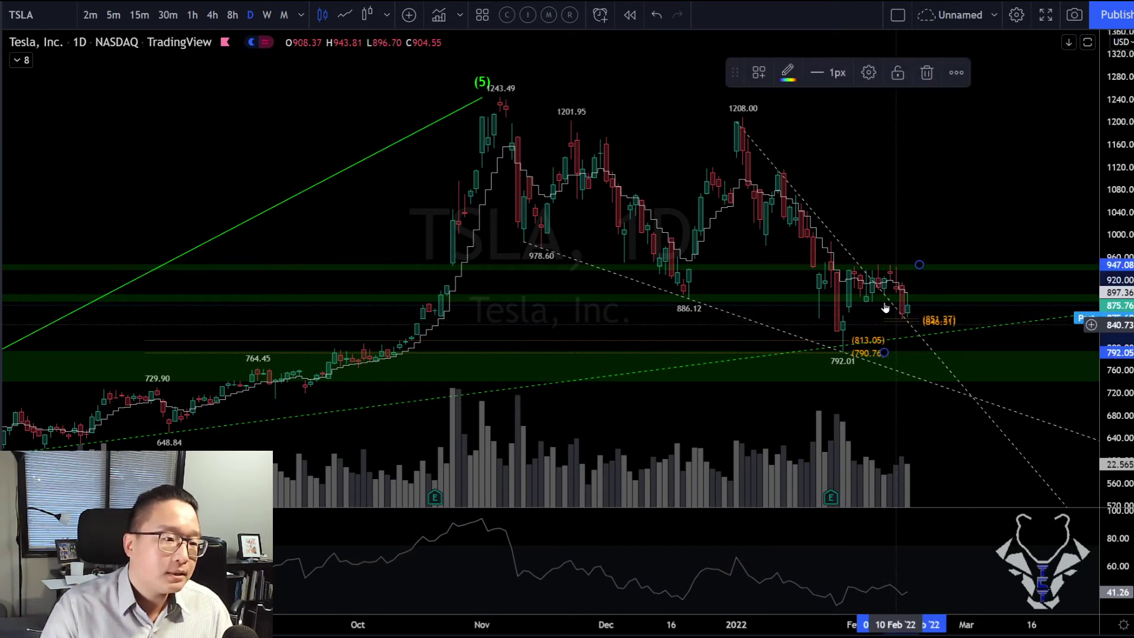
click(759, 74)
click(783, 188)
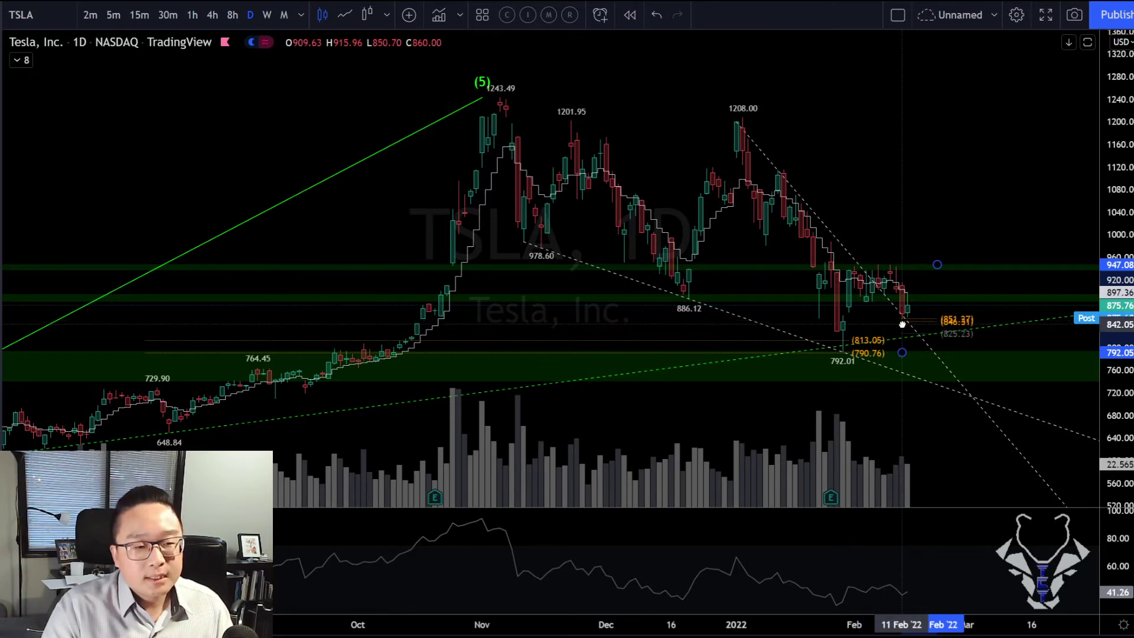
Step: Draw a red zigzag arrow from the latest daily candle down to about 820, up to about 890 and down to about 790
scroll(894, 194, right, 2)
scroll(884, 254, up, 3)
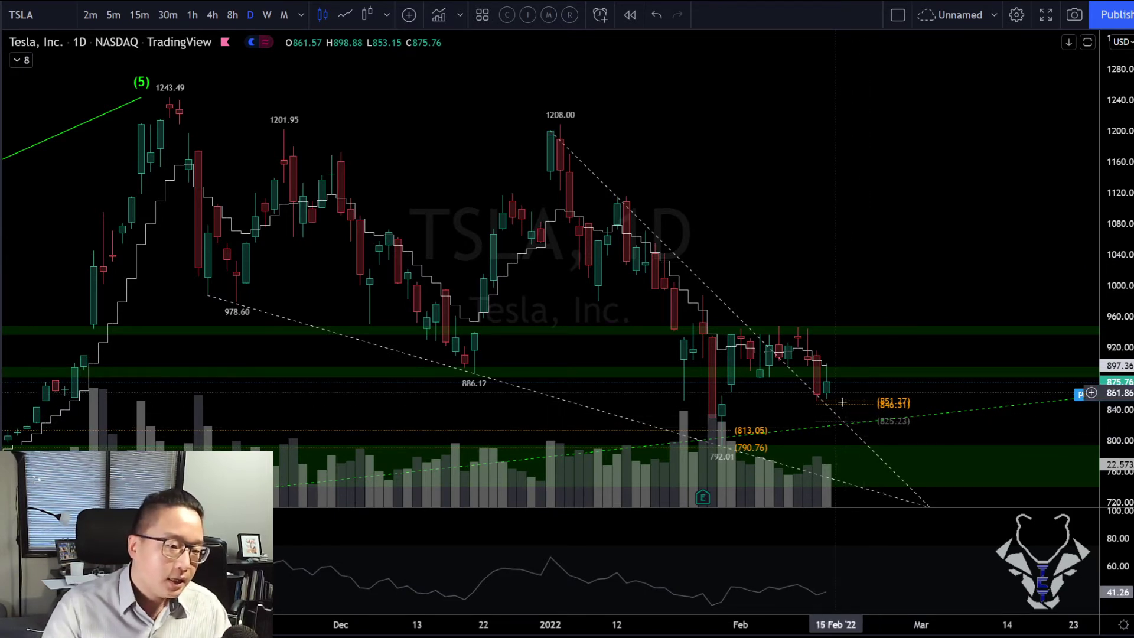
drag(826, 383, 849, 406)
click(873, 369)
double_click(921, 447)
click(911, 248)
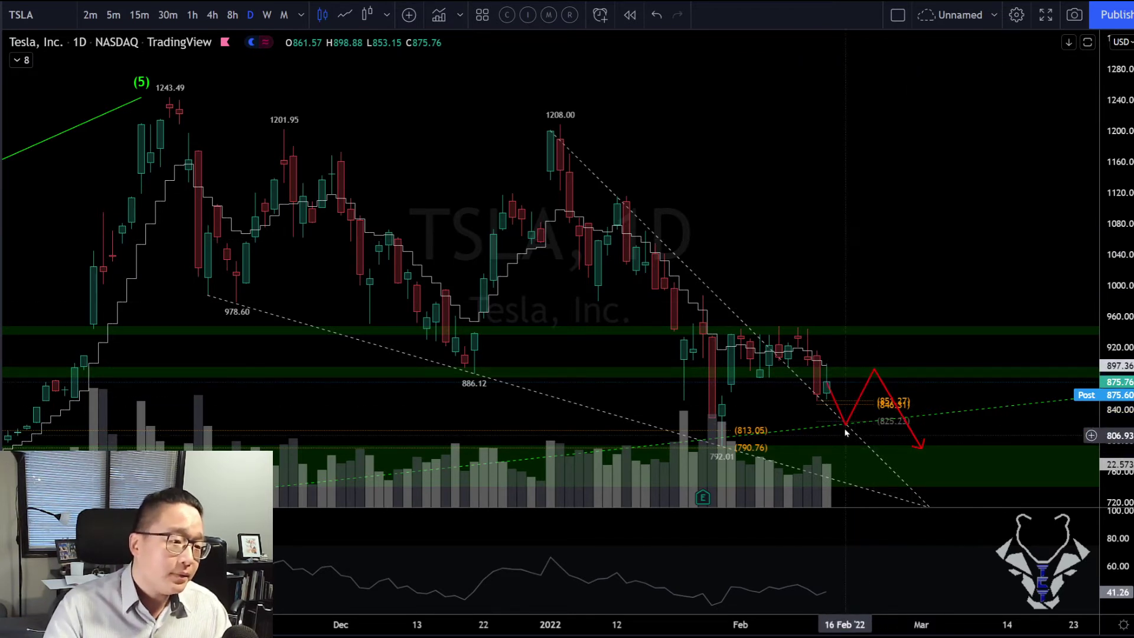
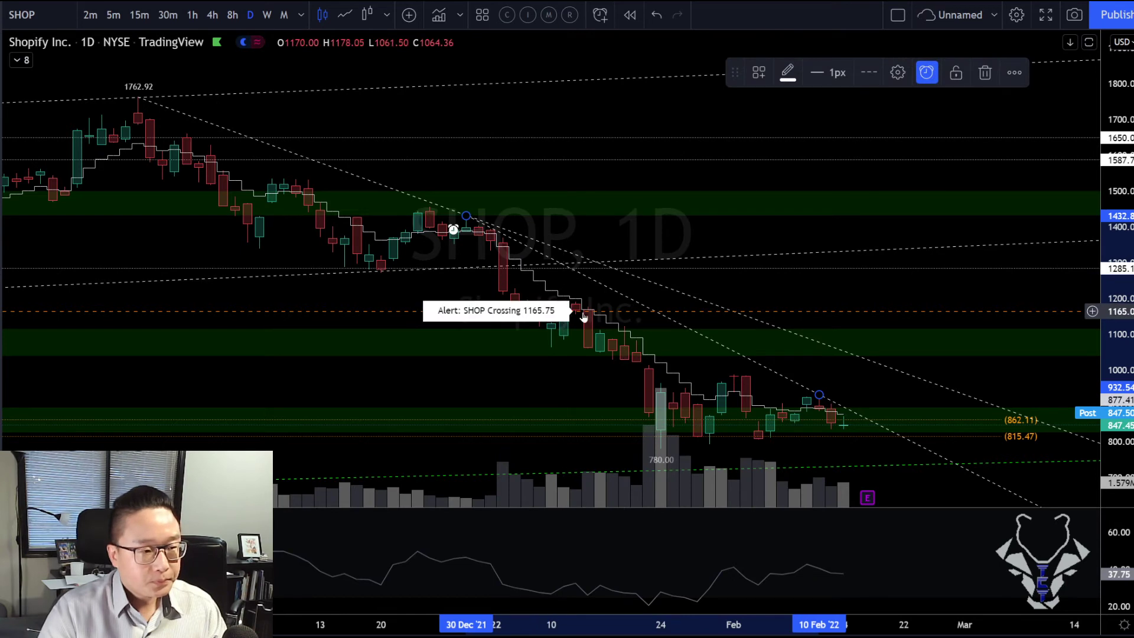
Step: On the daily SHOP chart, draw a rising dashed trend line from the 24 January 2022 low at 780.00 through the 4 February low at 810.87
scroll(584, 317, up, 1)
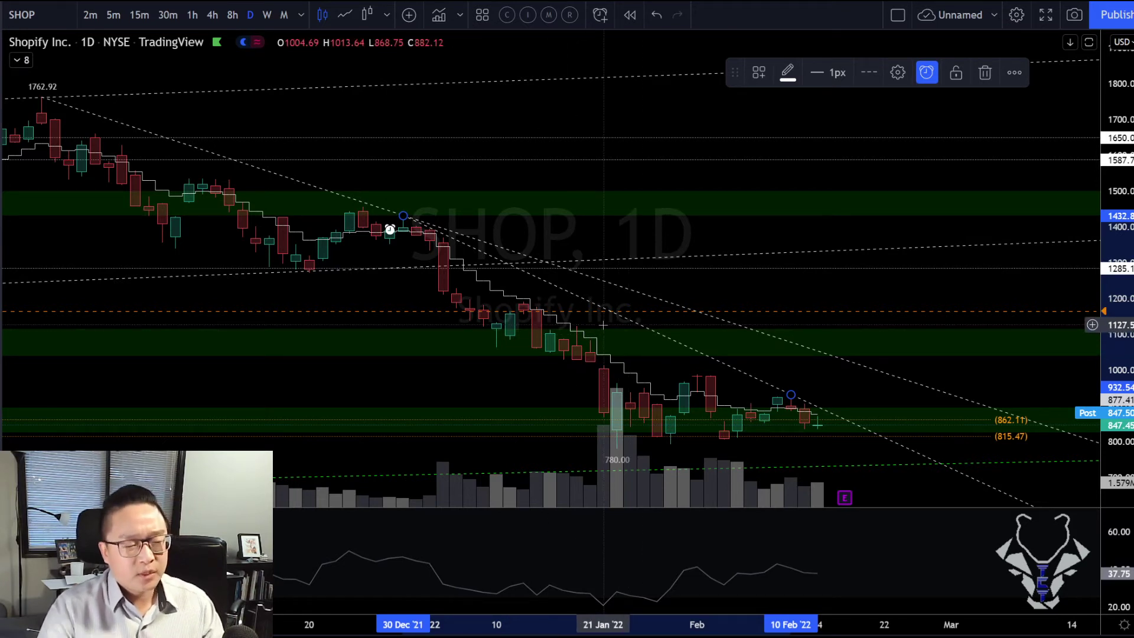
scroll(602, 324, up, 3)
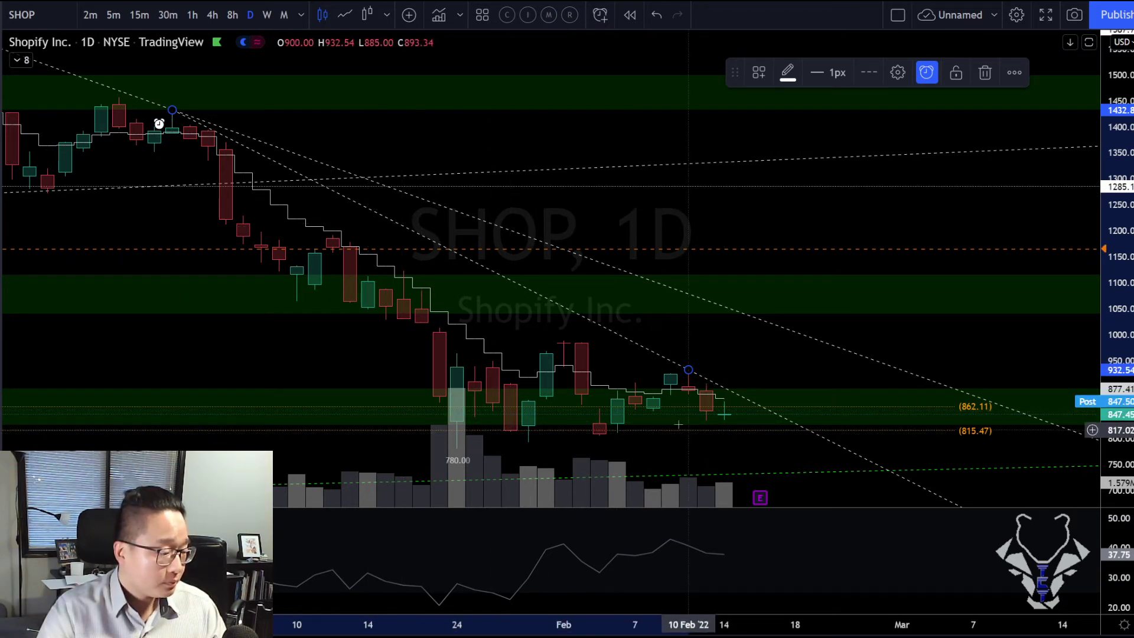
click(420, 467)
click(457, 449)
click(617, 433)
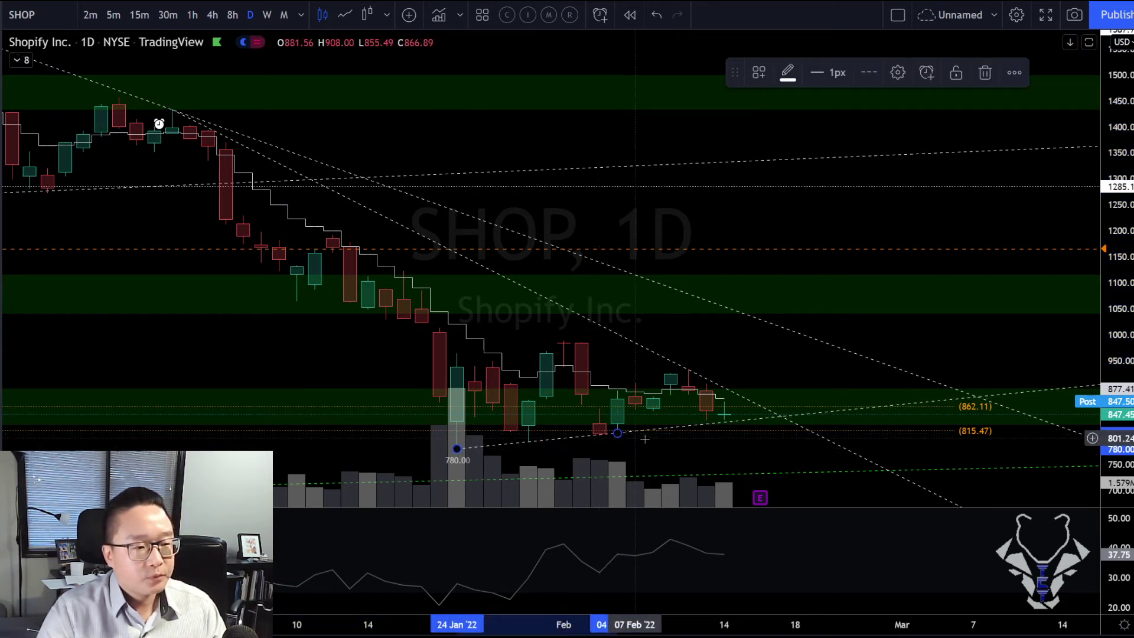
click(759, 72)
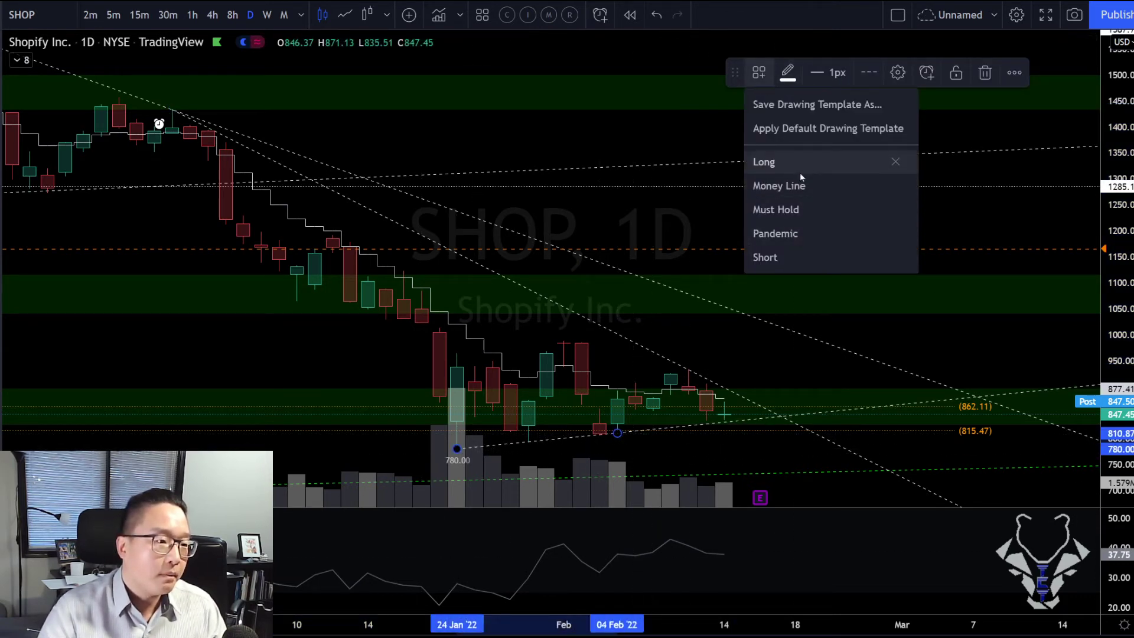
click(928, 331)
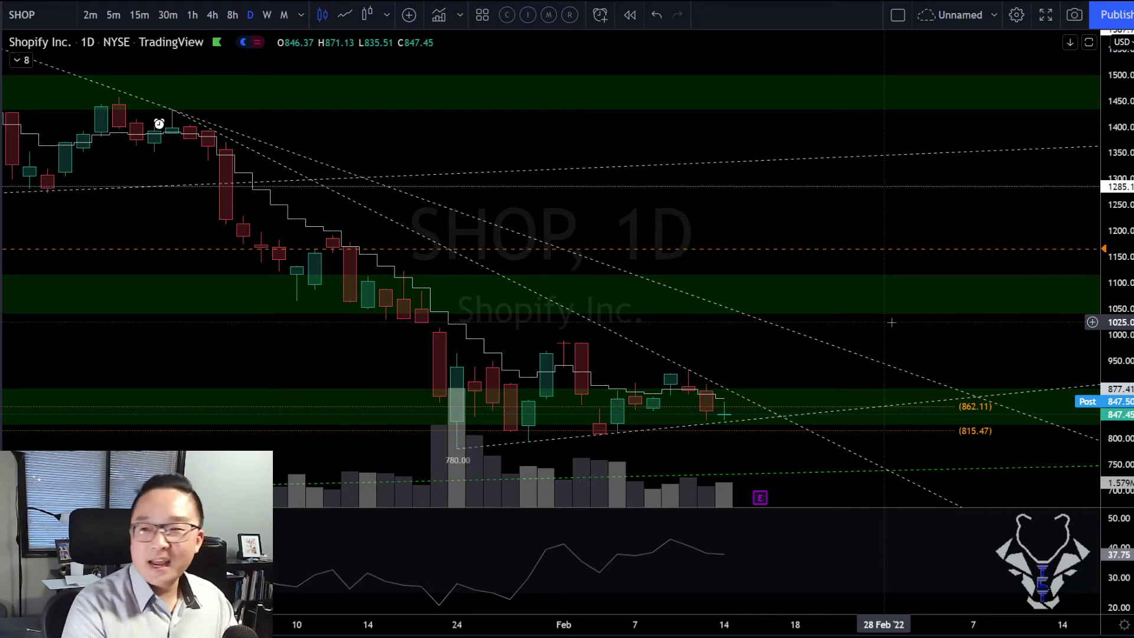
Step: Load the NVDA daily chart and show the price action since mid-December 2021
text(nvda)
key(Return)
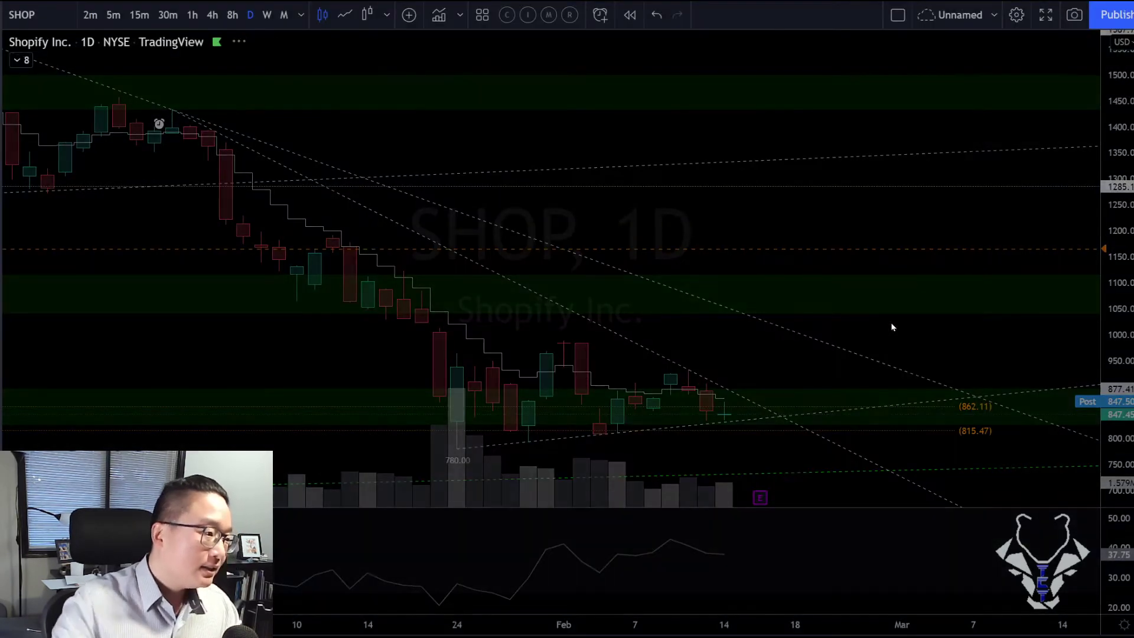
scroll(738, 289, down, 5)
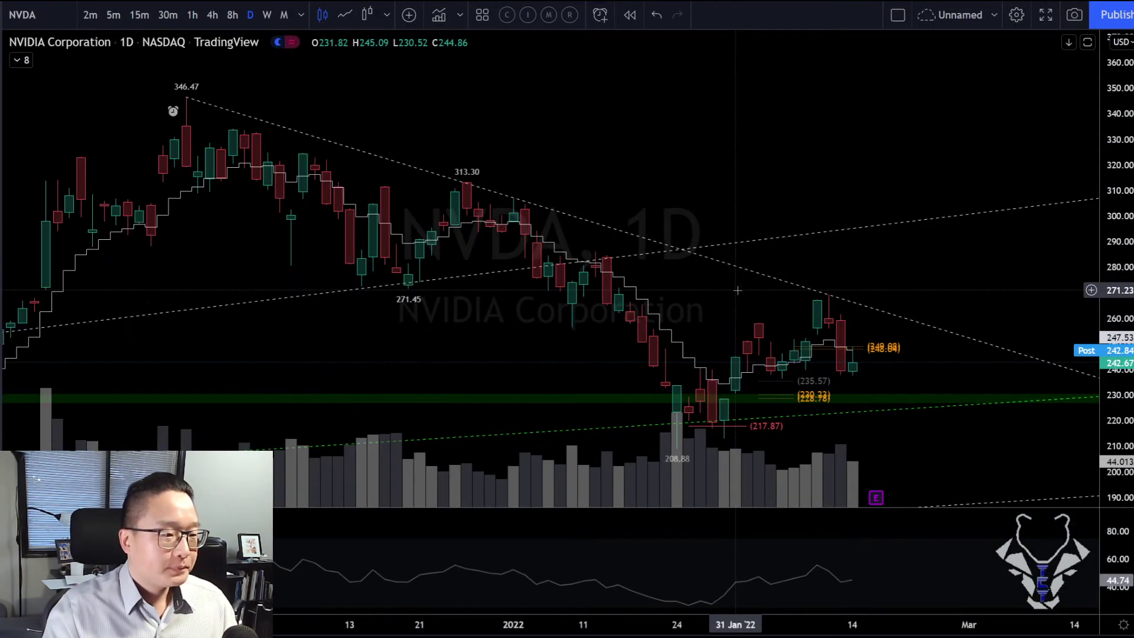
scroll(738, 289, up, 4)
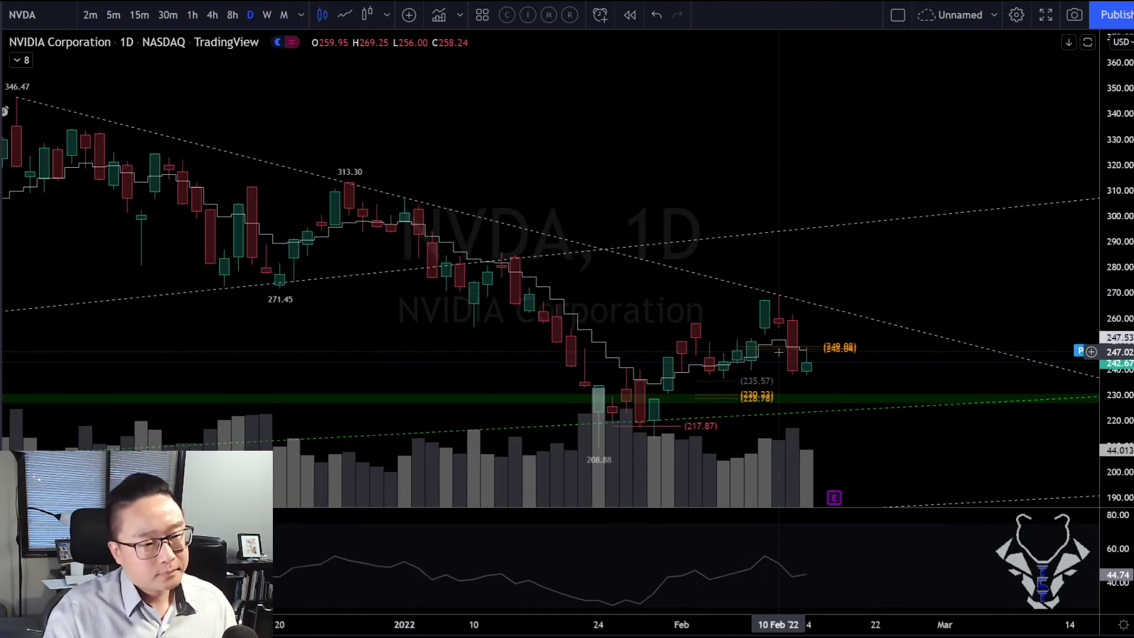
Step: Delete the older Fibonacci retracements around the early-February NVDA candles, those with levels near 248.04 and 235.57
click(778, 349)
key(Delete)
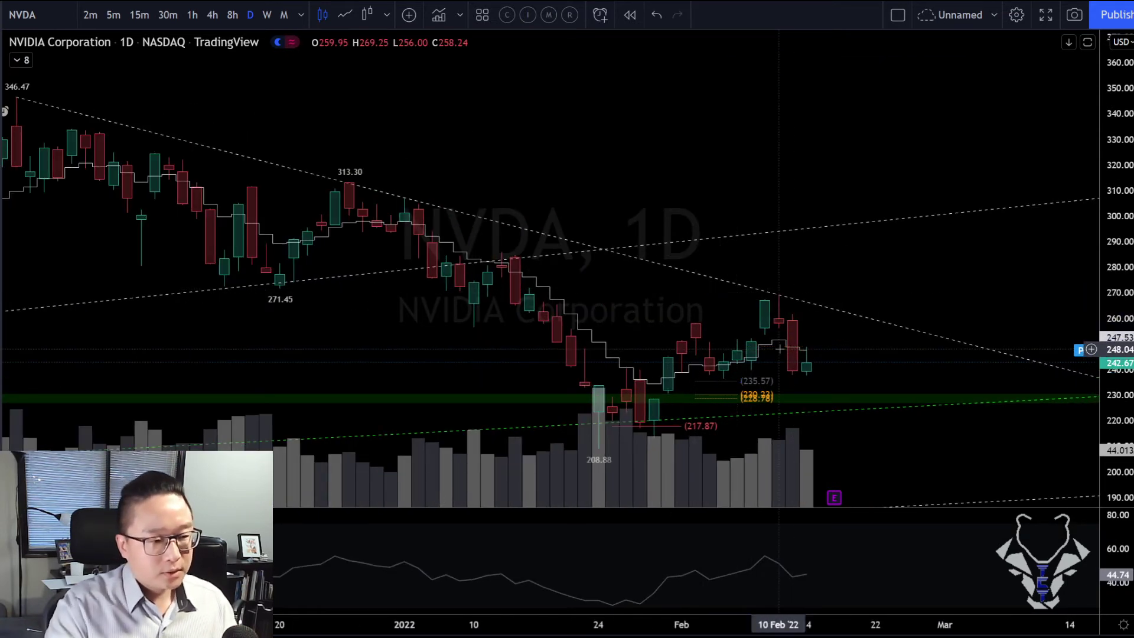
click(712, 387)
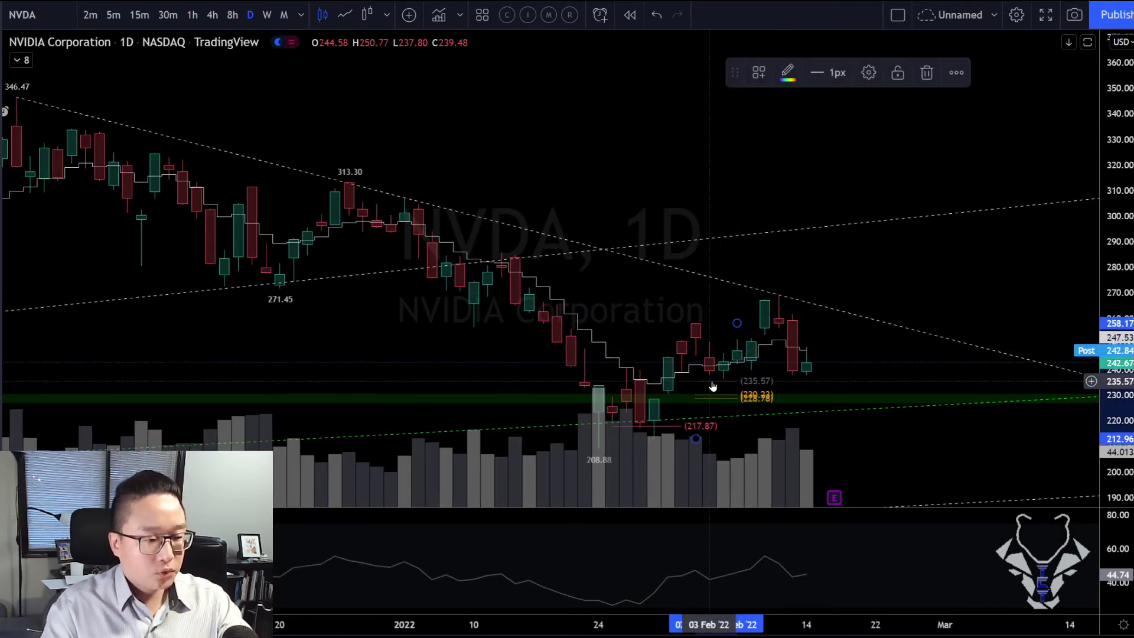
key(Escape)
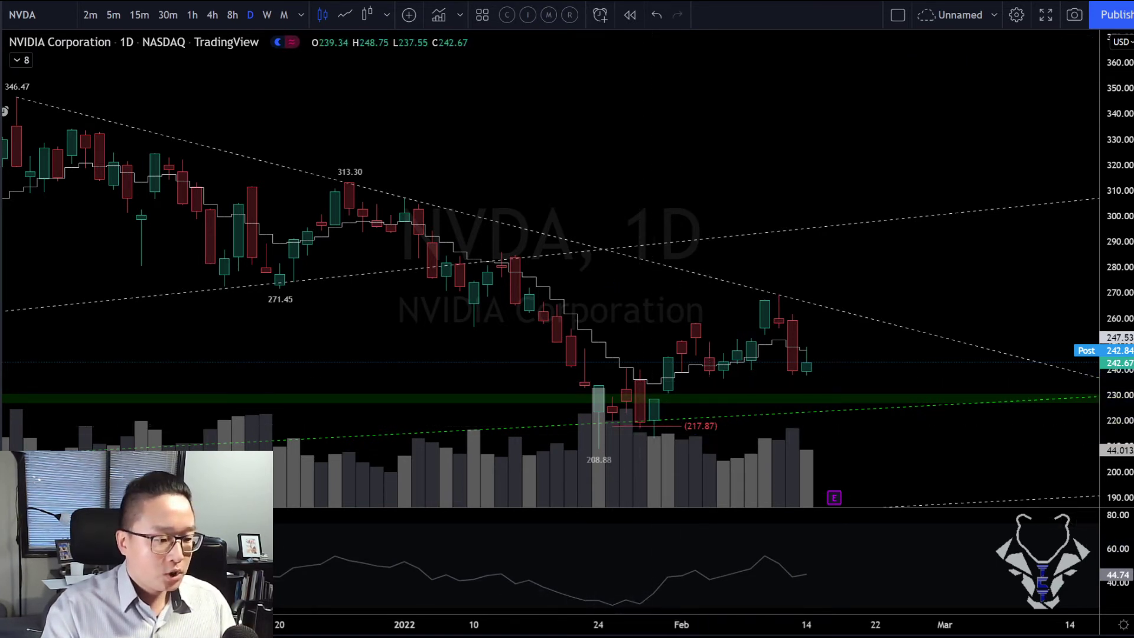
Step: Draw a Fibonacci retracement on NVDA between the 24 January 2022 low at 208.88 and the 10 February high at 269.25
click(608, 384)
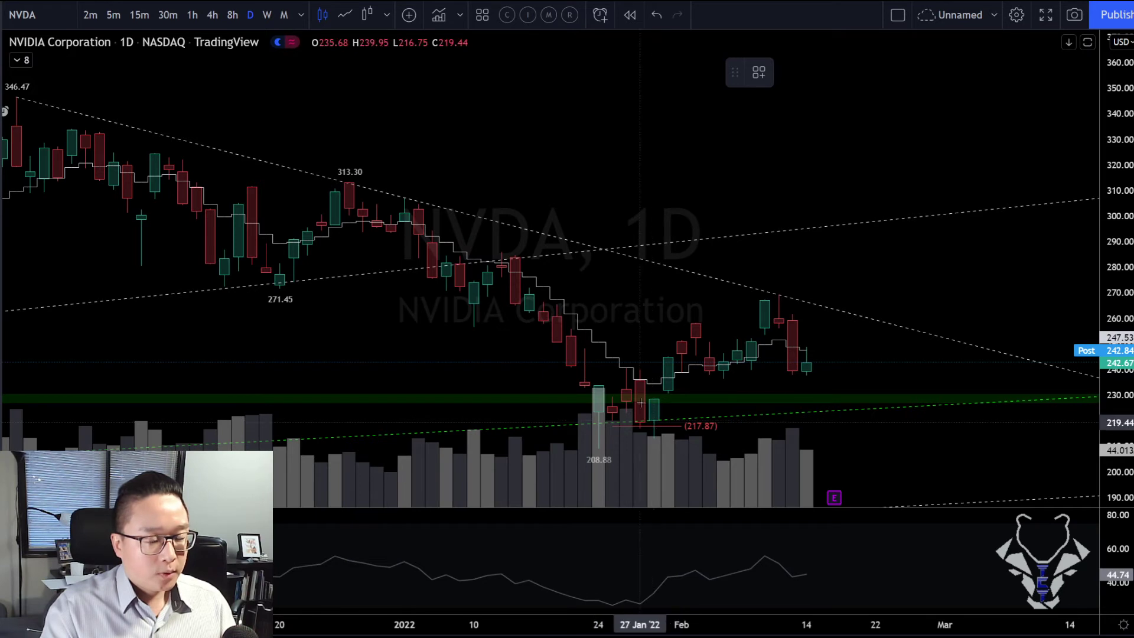
click(610, 453)
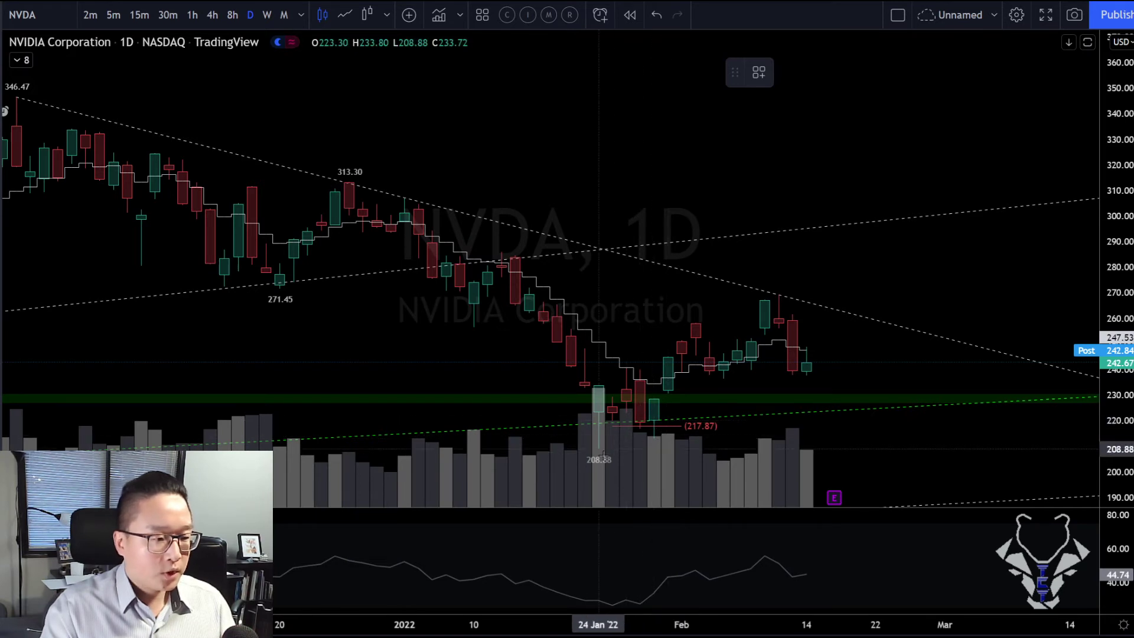
click(779, 294)
double_click(674, 413)
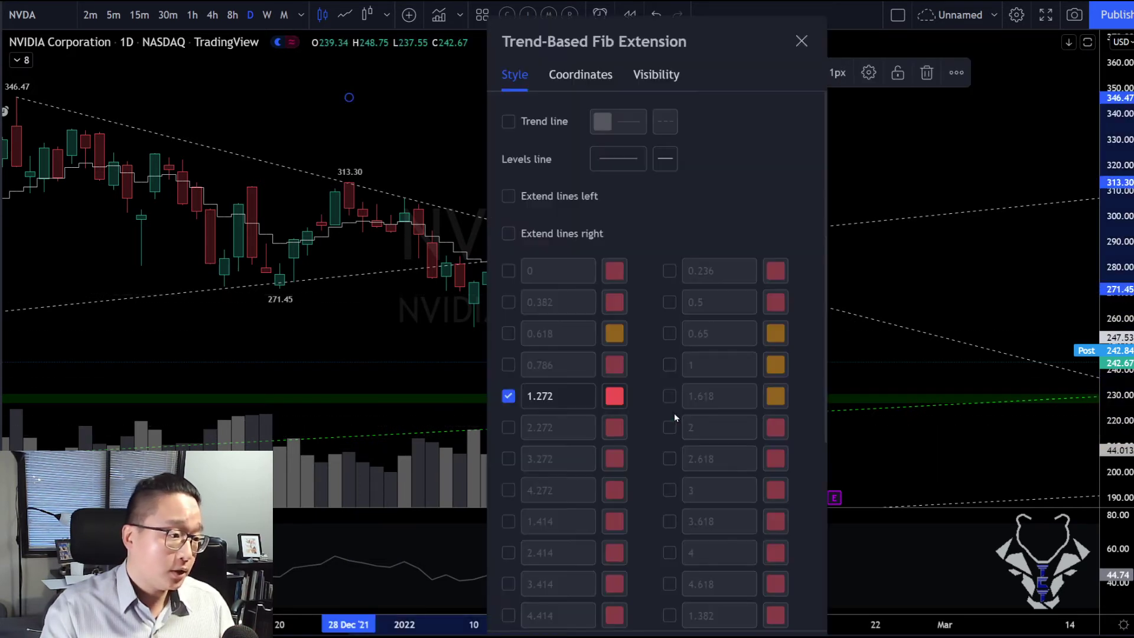
key(Return)
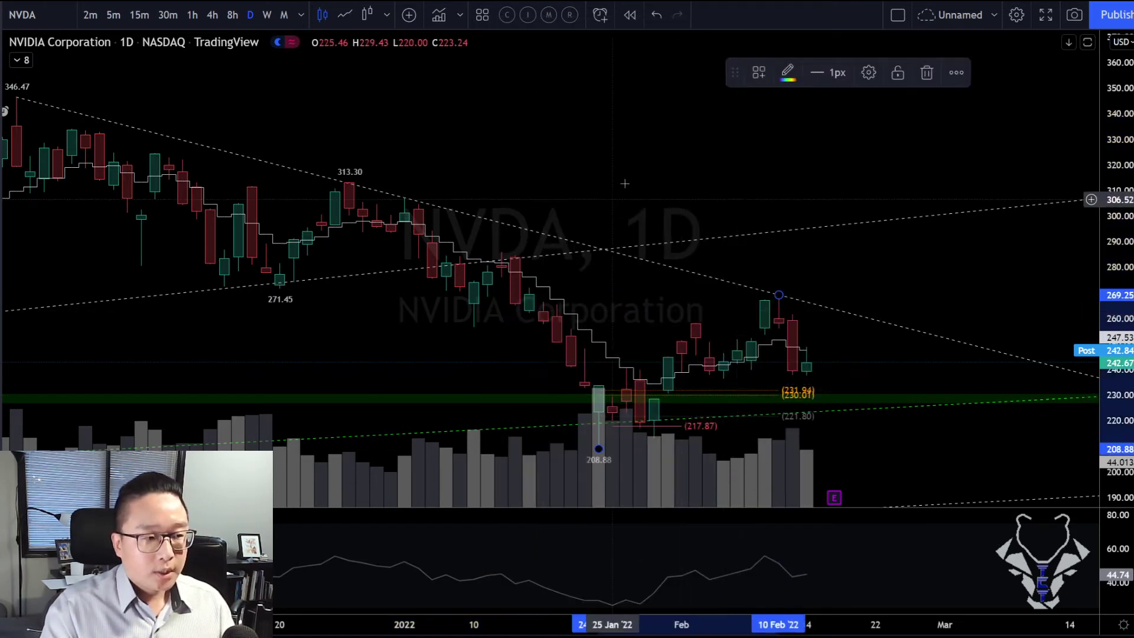
Step: Apply the drawing template showing the 239.06 level to the 208.88 to 269.25 retracement and shift it four bars later
click(759, 72)
click(783, 180)
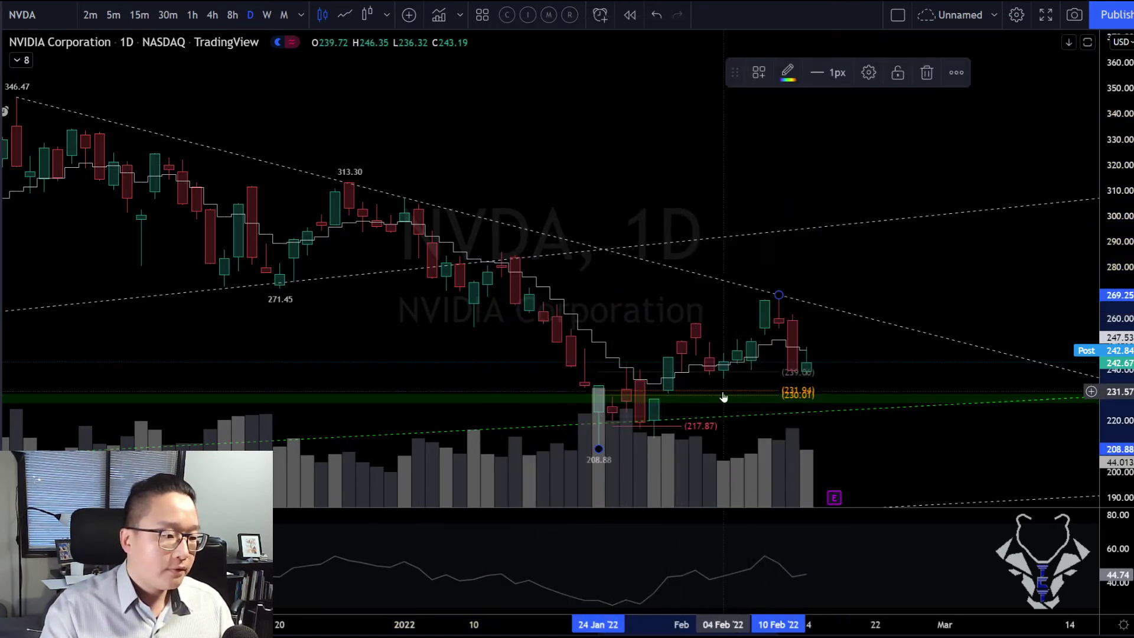
drag(727, 394, 781, 388)
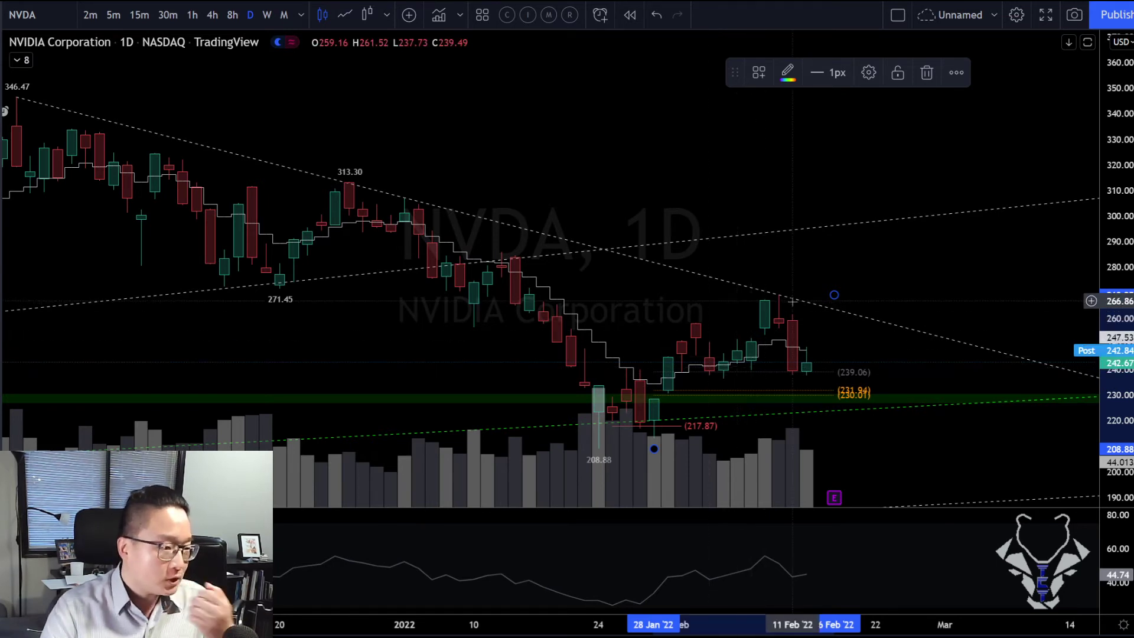
scroll(774, 313, down, 2)
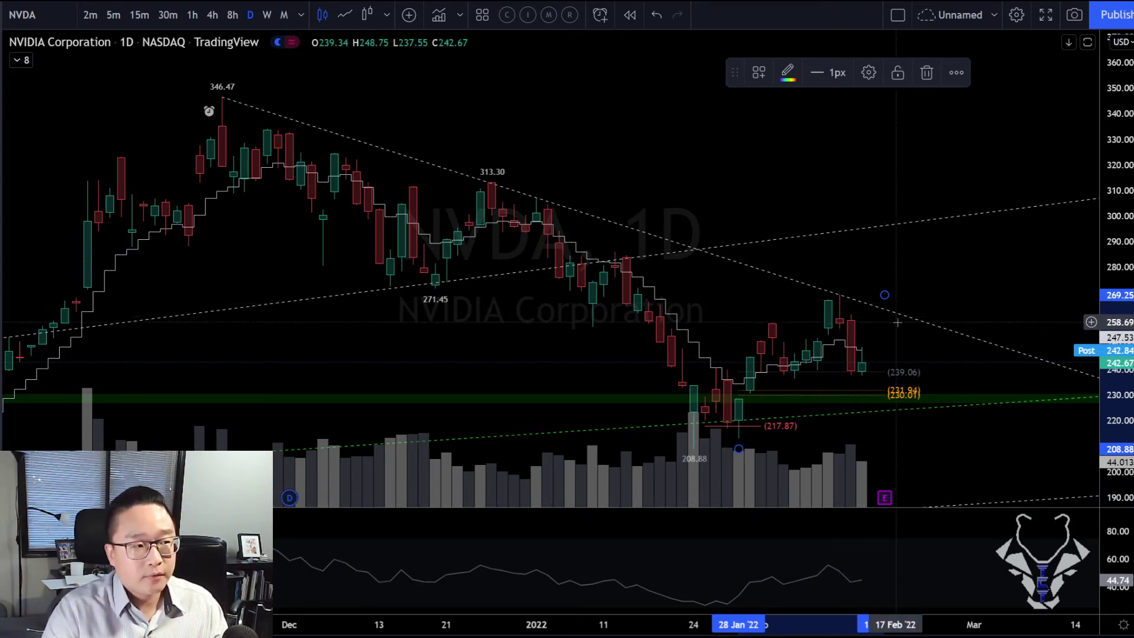
drag(899, 270, 831, 269)
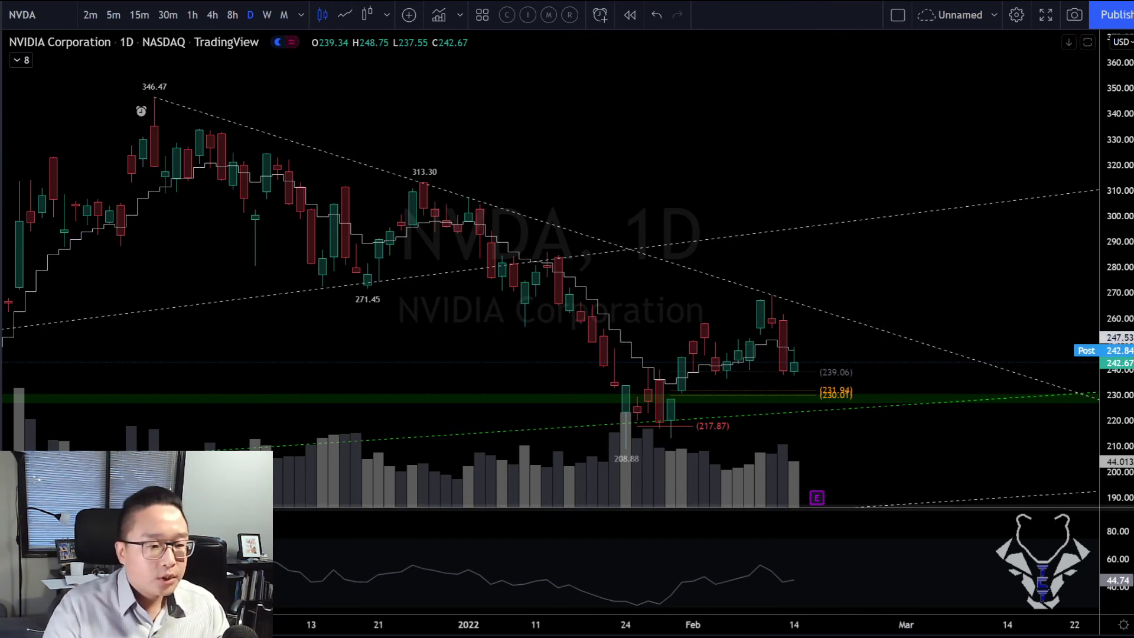
mouse_move(823, 500)
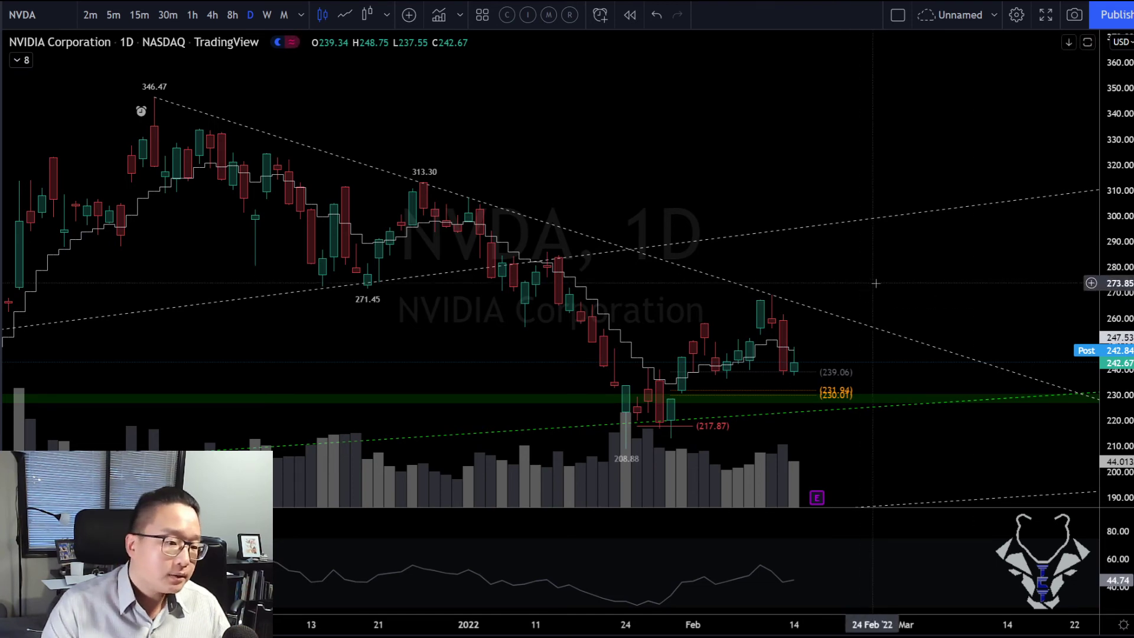
Step: Load the UPST daily chart and review its price action from early 2021 through the January 2022 low
text(UPST)
key(Return)
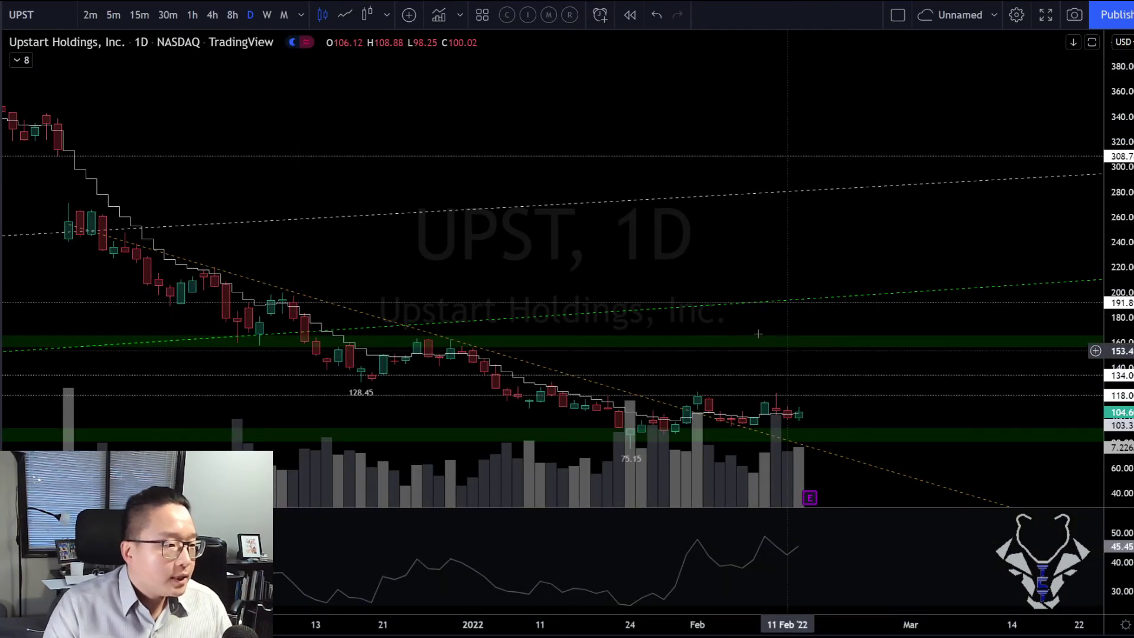
scroll(730, 313, down, 5)
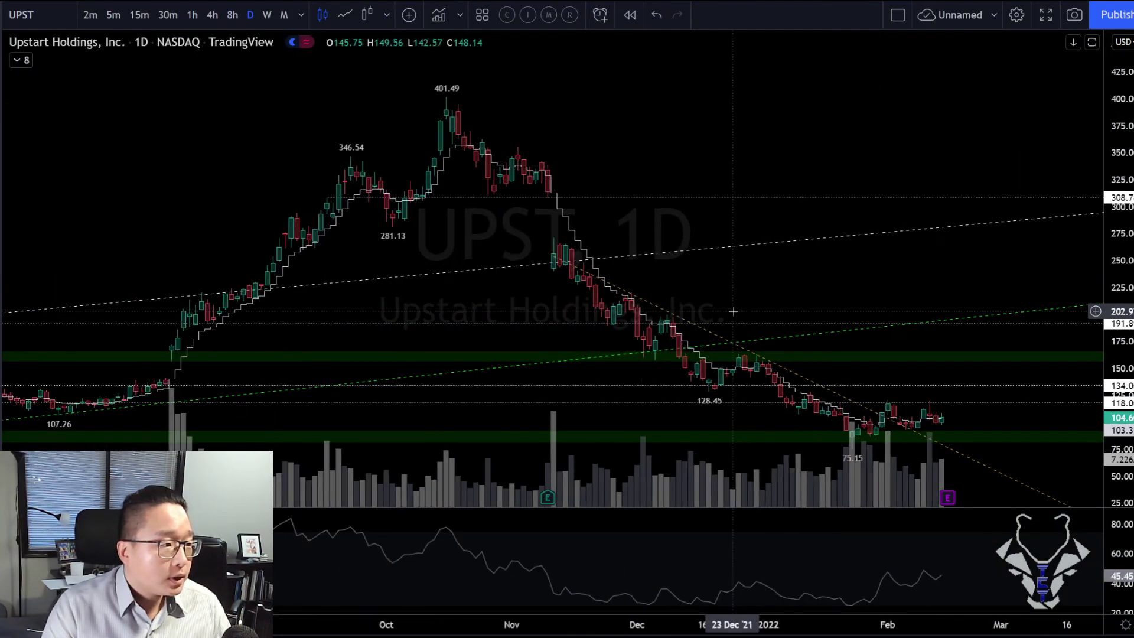
scroll(732, 311, down, 3)
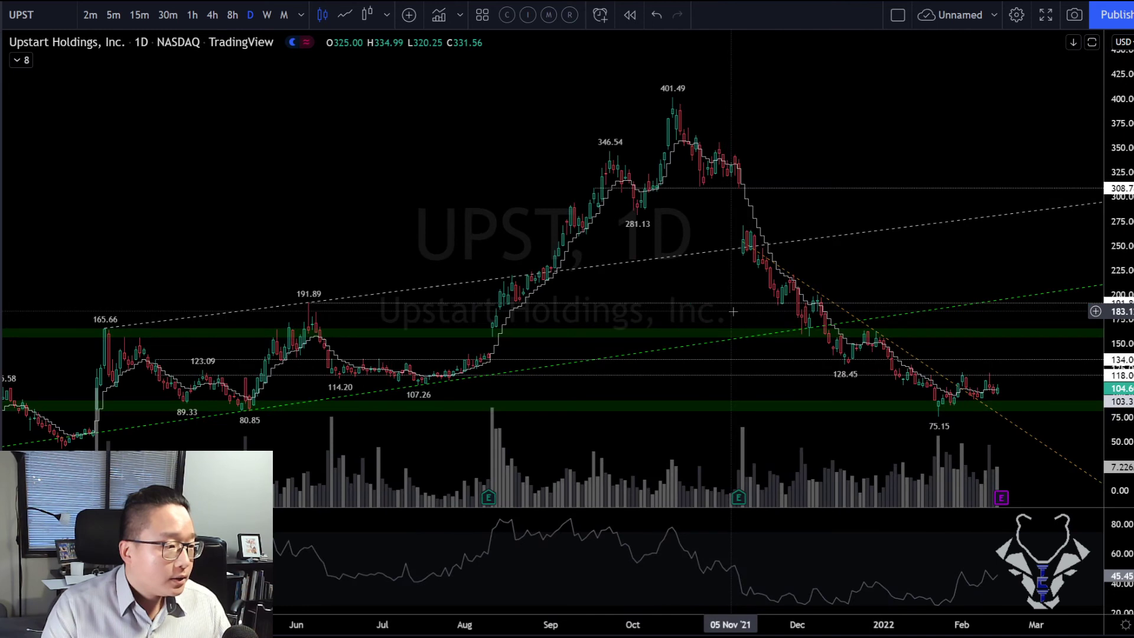
scroll(732, 311, down, 3)
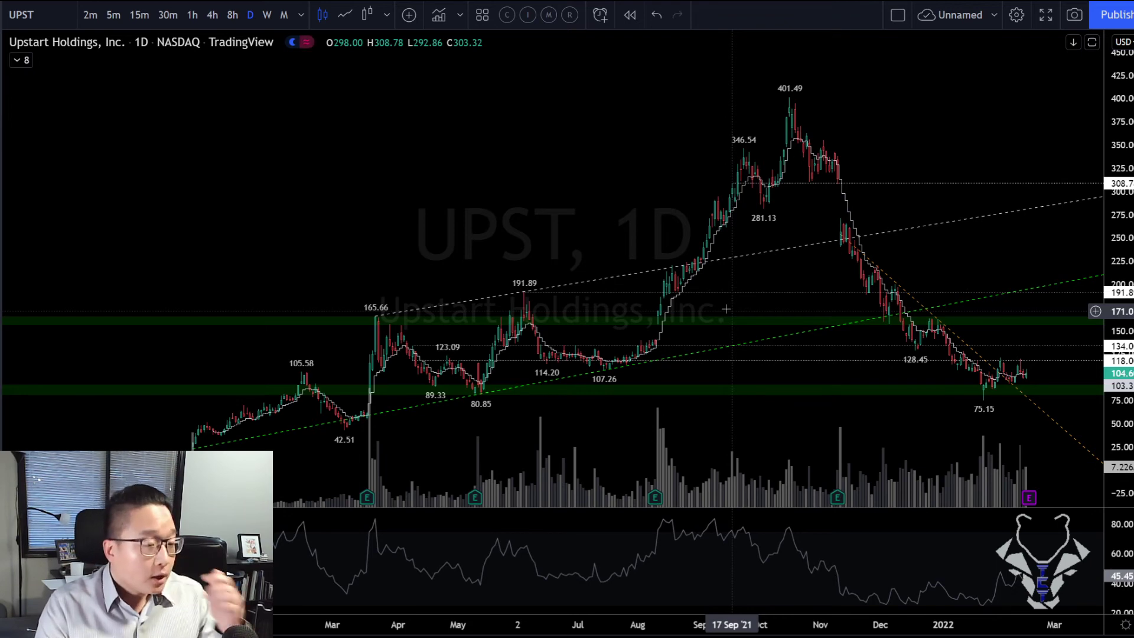
scroll(726, 308, up, 2)
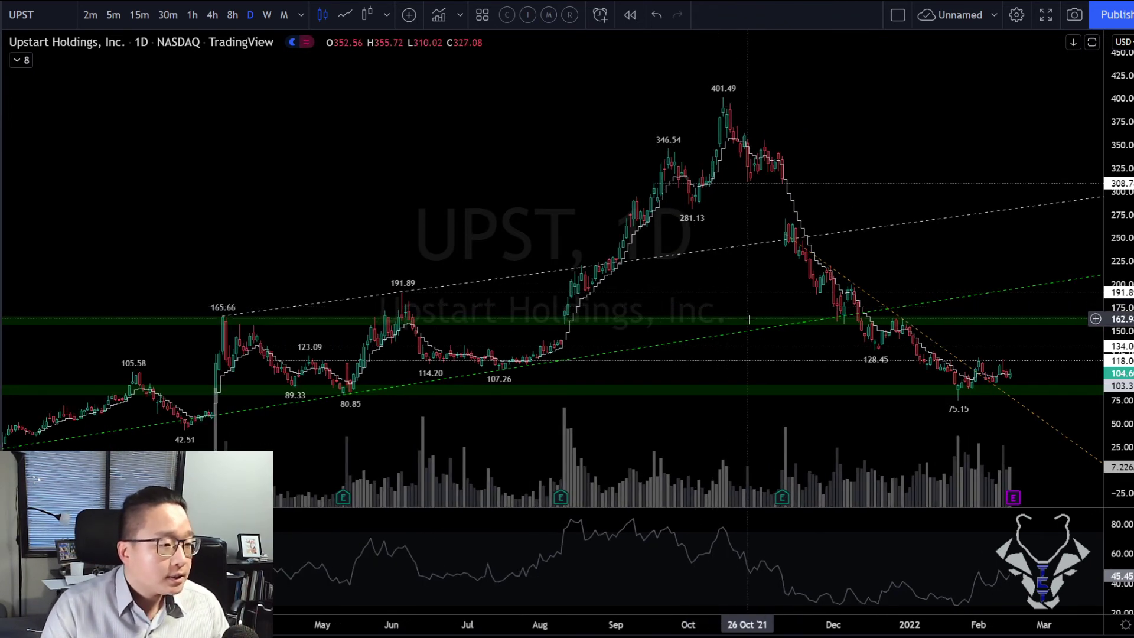
scroll(749, 319, up, 2)
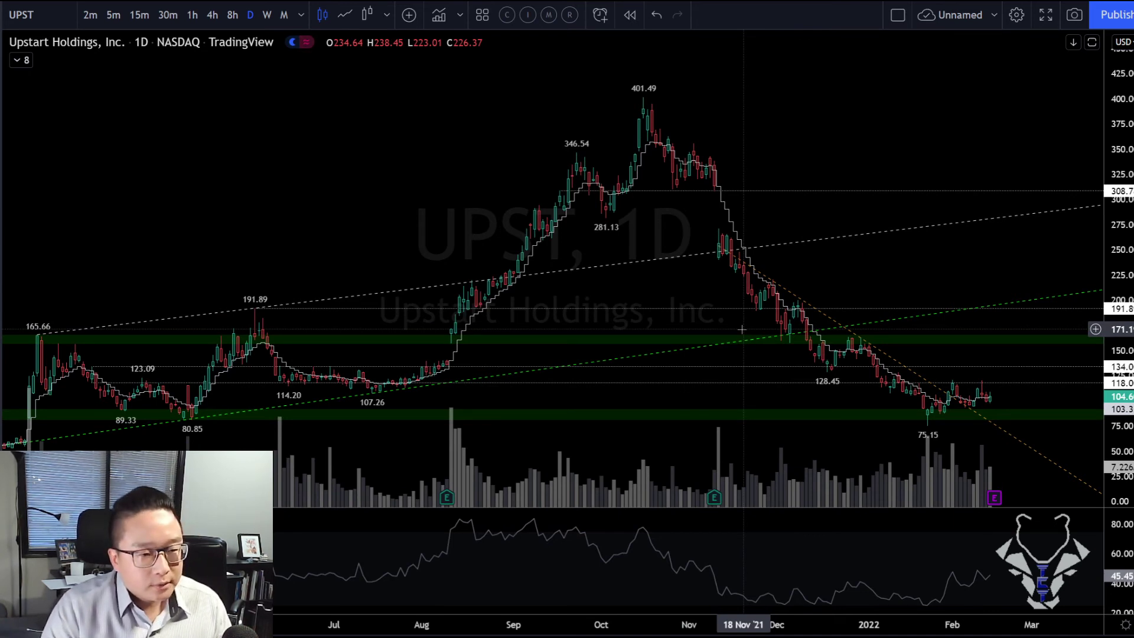
scroll(742, 329, up, 2)
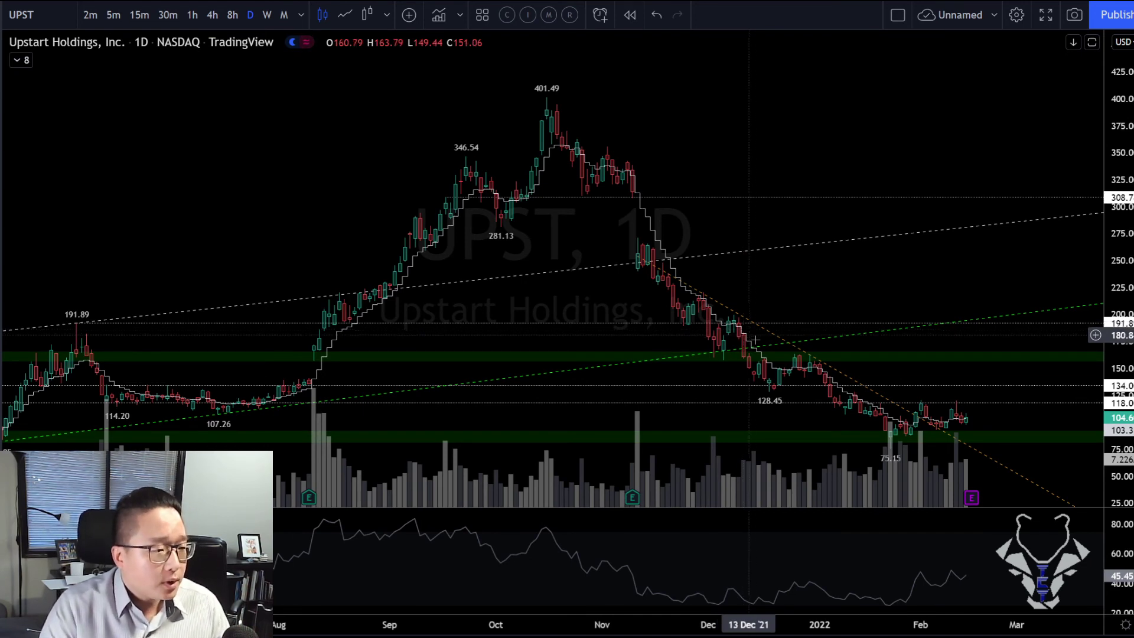
scroll(758, 341, up, 3)
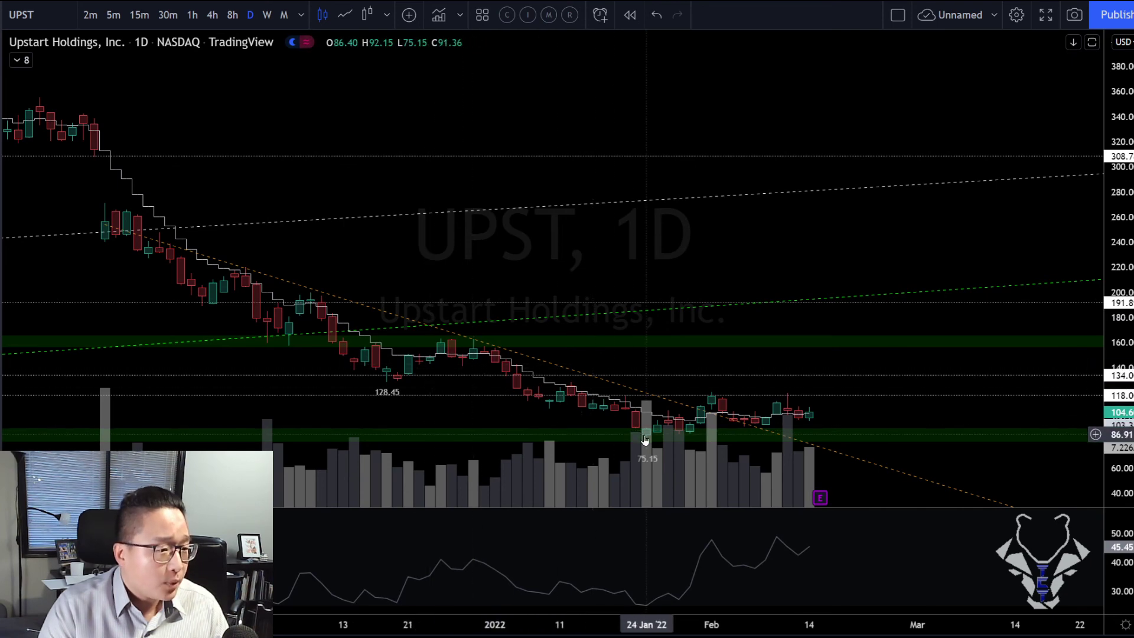
Step: Delete the white dashed trend line running through the UPST highs at 165.66 and 191.89
scroll(645, 440, down, 10)
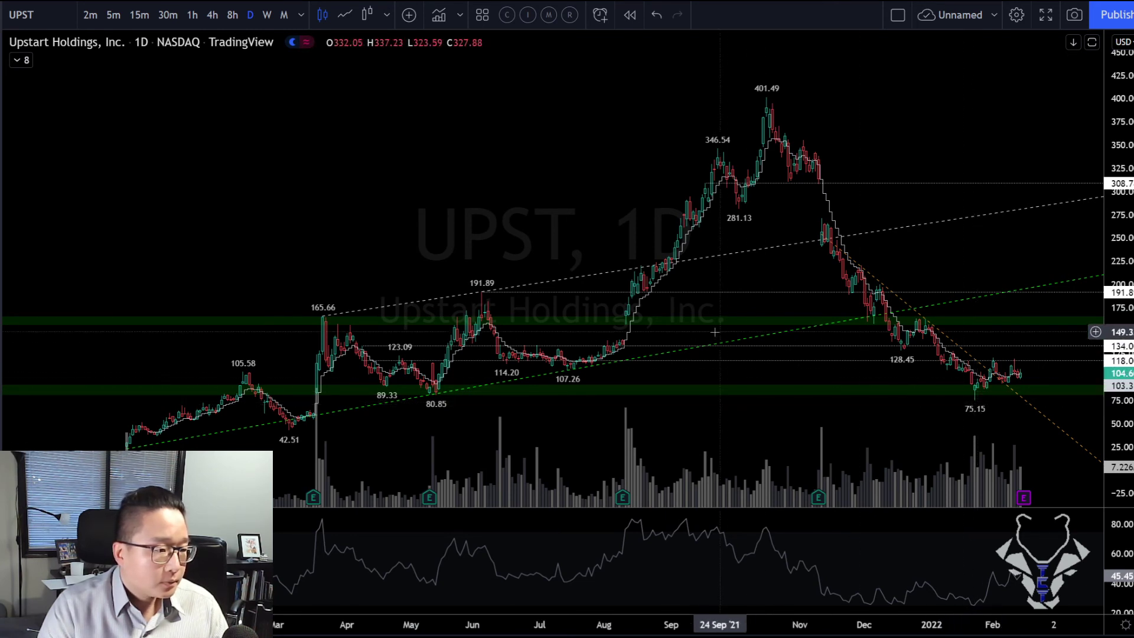
click(730, 253)
key(Delete)
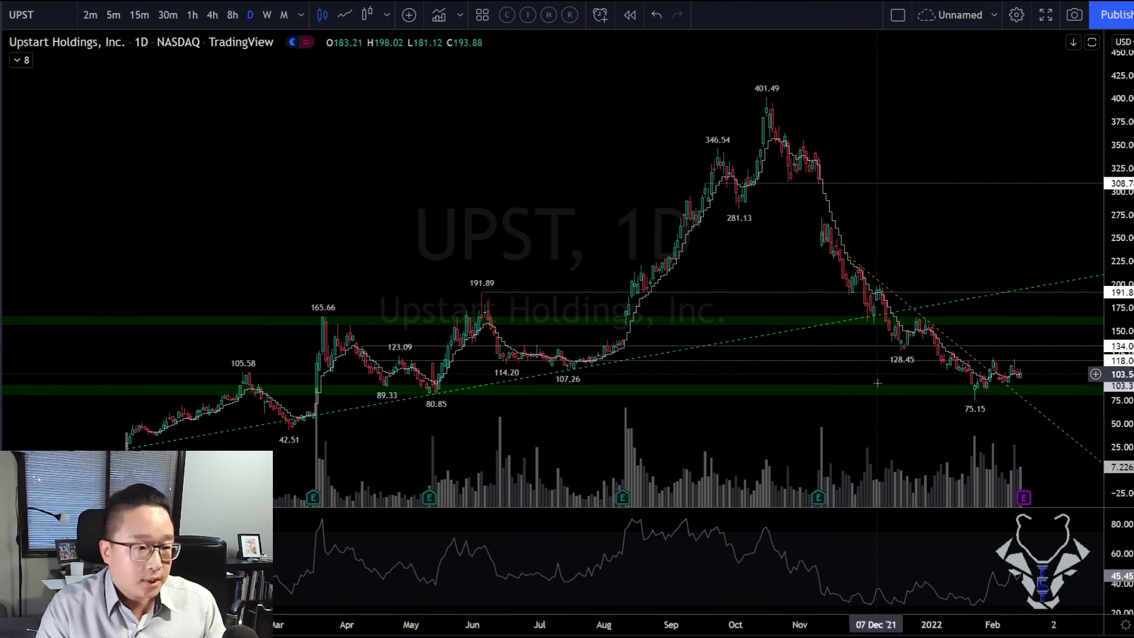
Step: Add a price alert on UPST at about 121.1, at the February swing highs
scroll(847, 392, up, 5)
scroll(848, 391, up, 1)
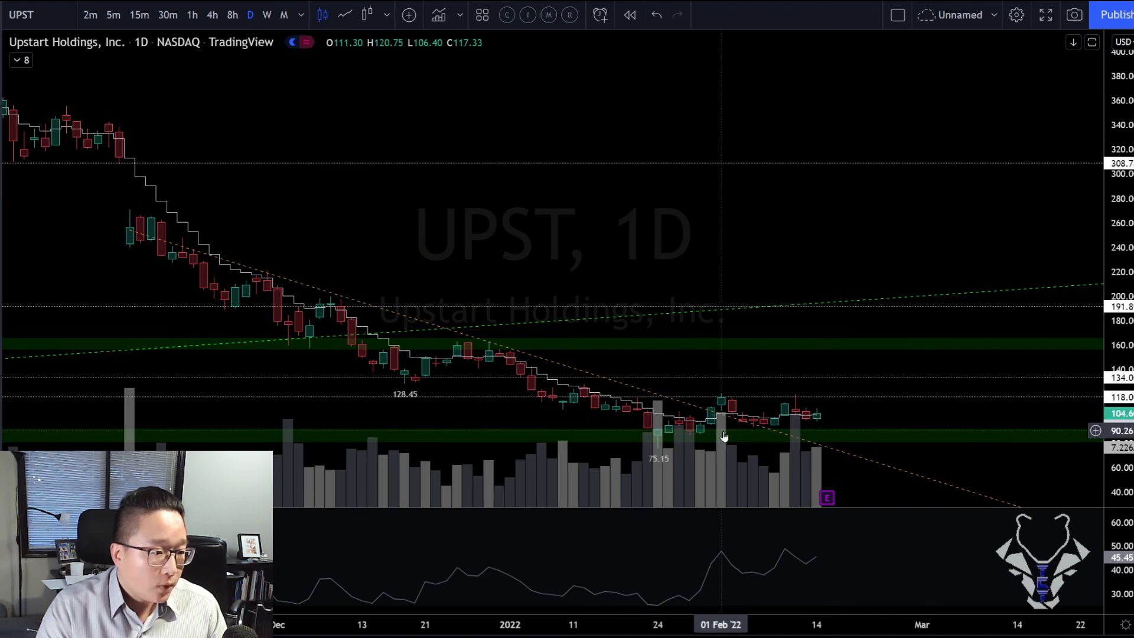
scroll(718, 428, up, 2)
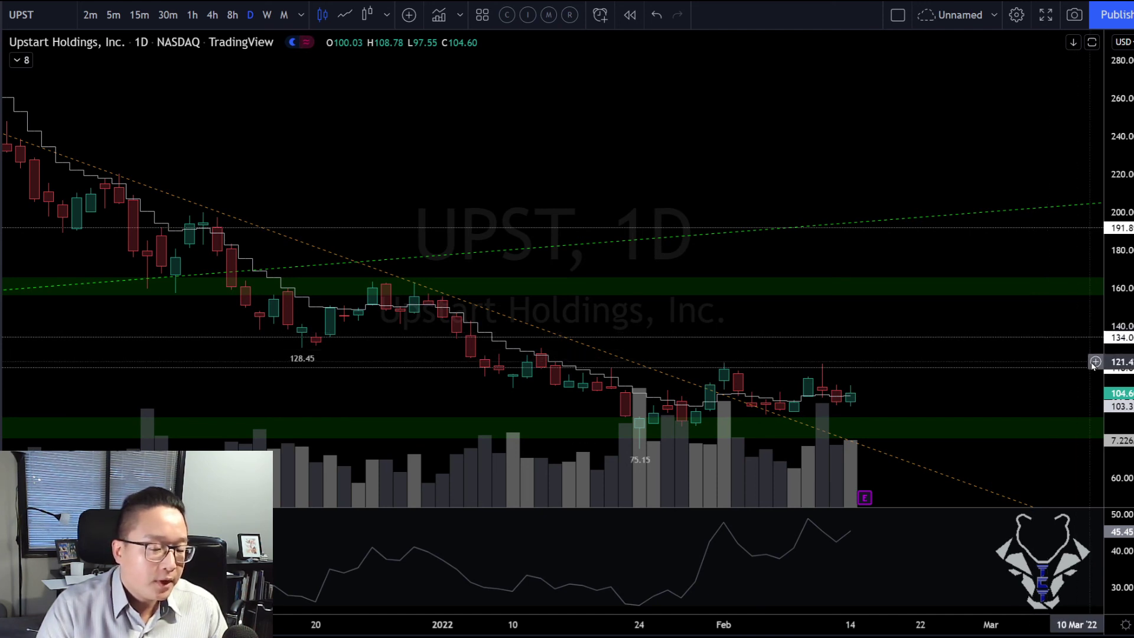
scroll(1027, 367, down, 3)
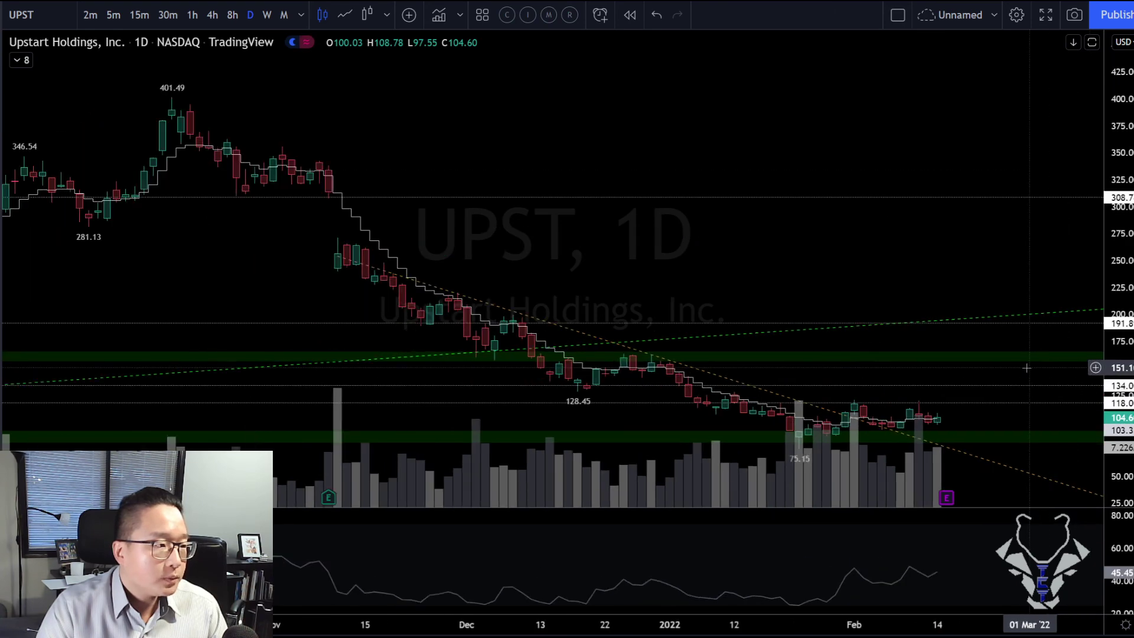
scroll(1027, 367, down, 3)
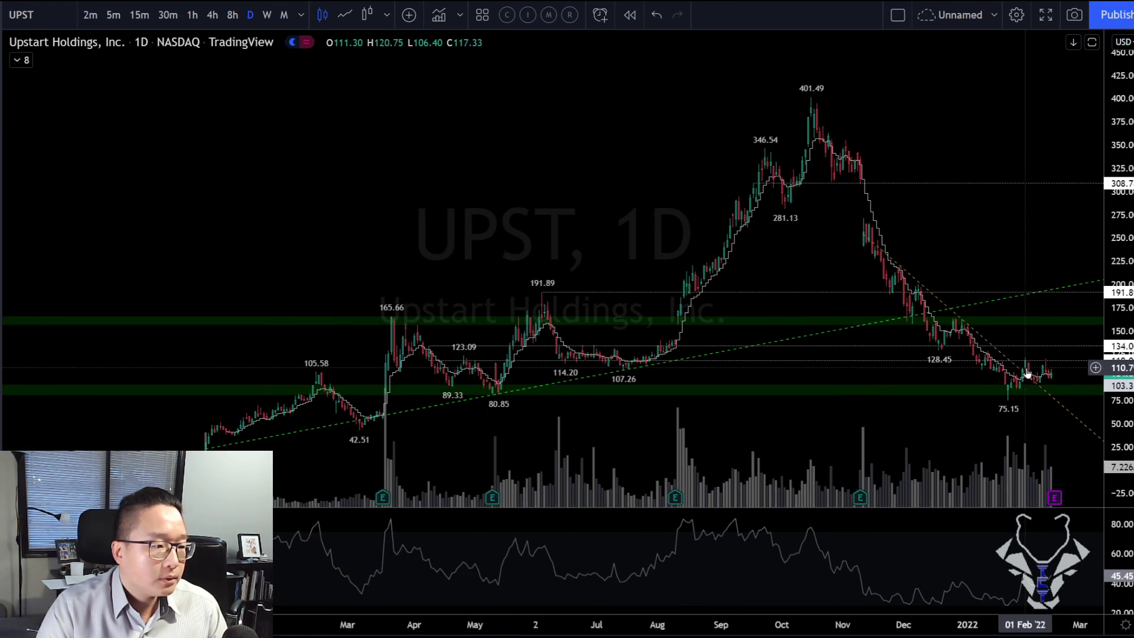
scroll(1027, 367, up, 8)
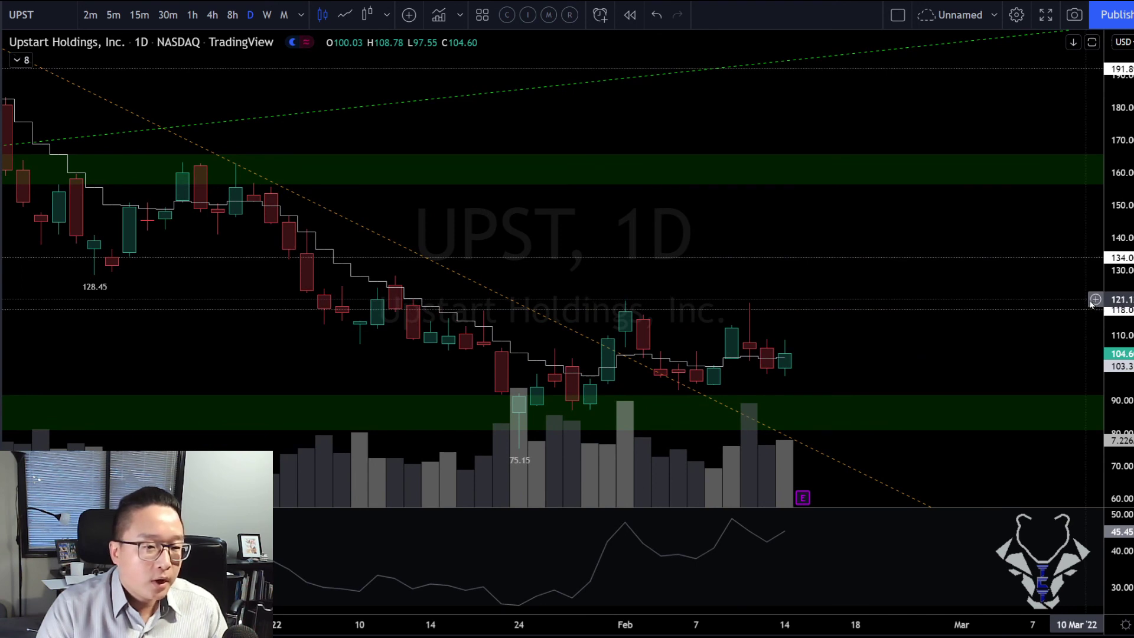
click(1094, 302)
click(891, 316)
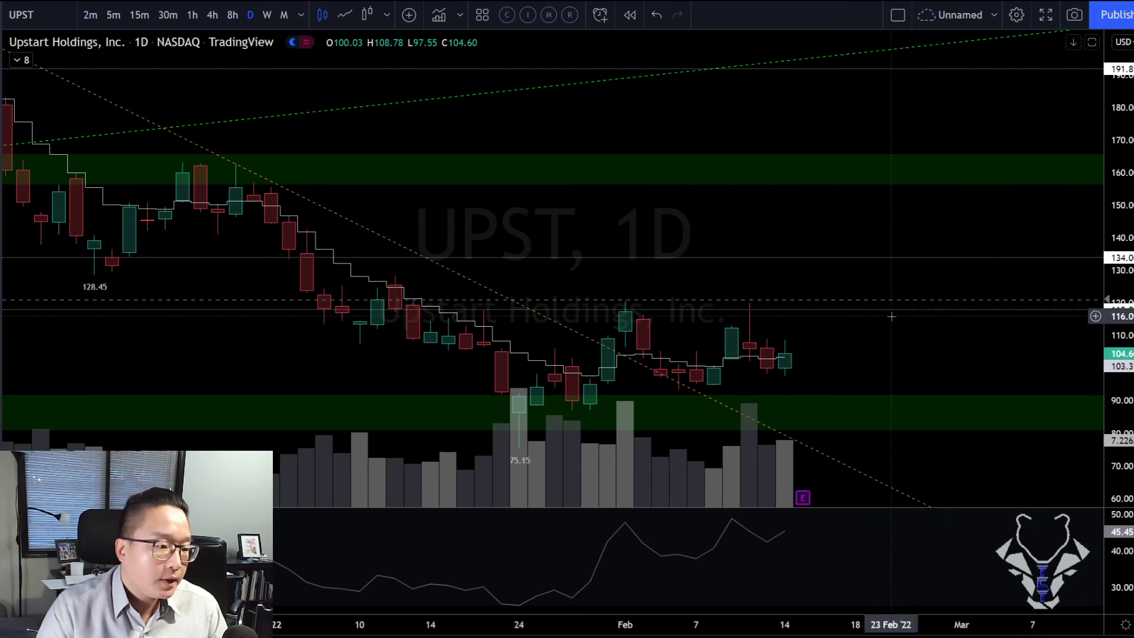
Step: Check the upcoming UPST earnings and revenue estimates dated 15 February 2022
scroll(884, 343, down, 3)
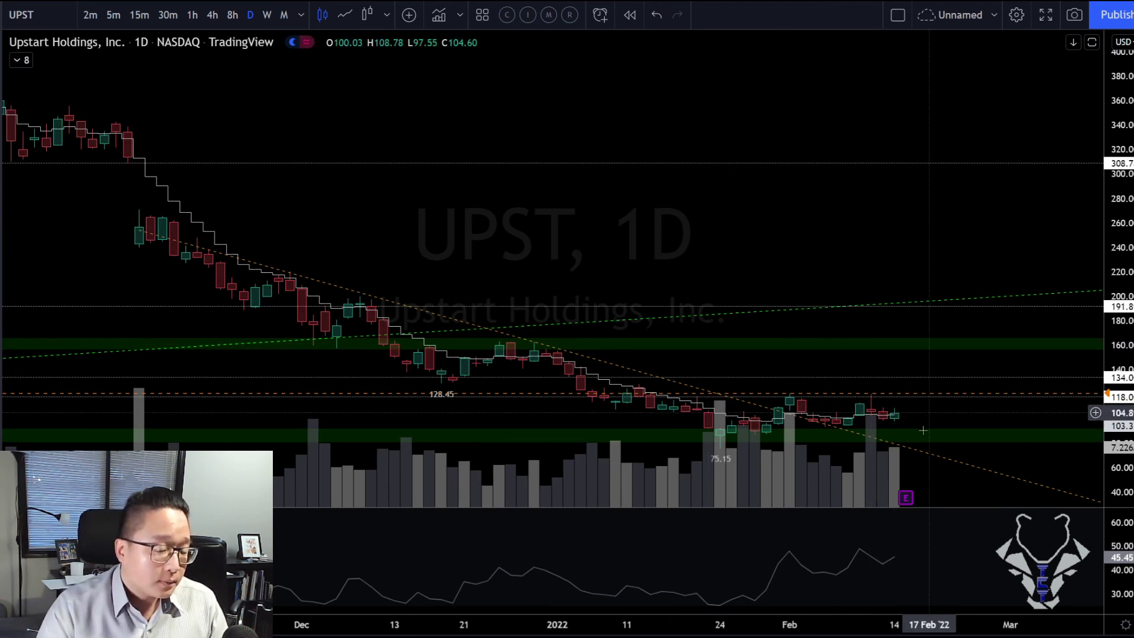
click(905, 501)
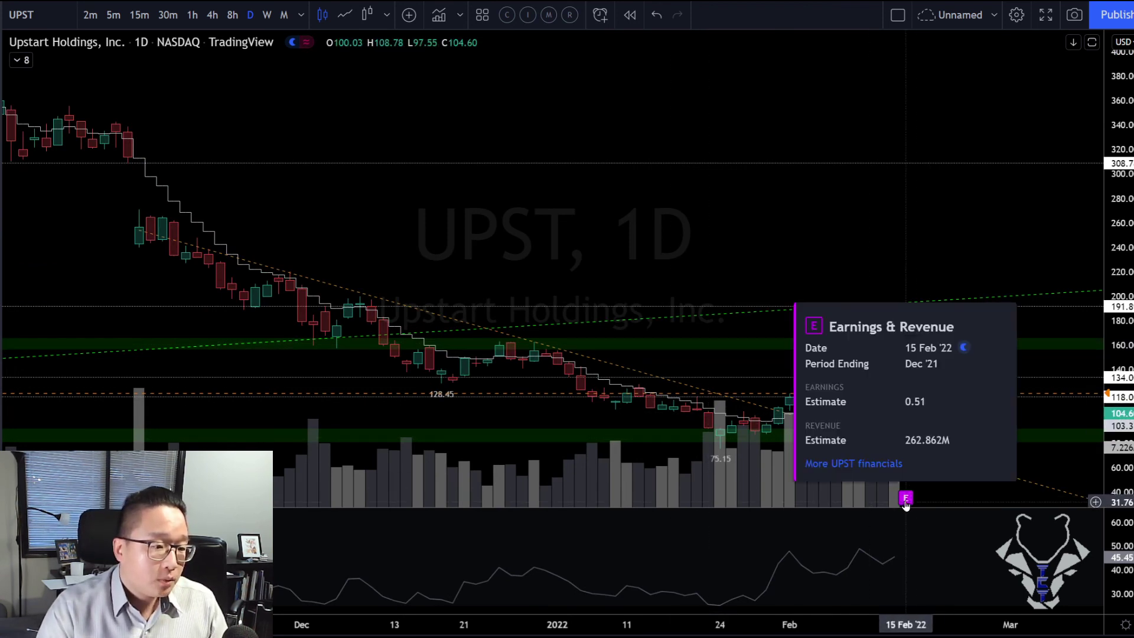
click(706, 261)
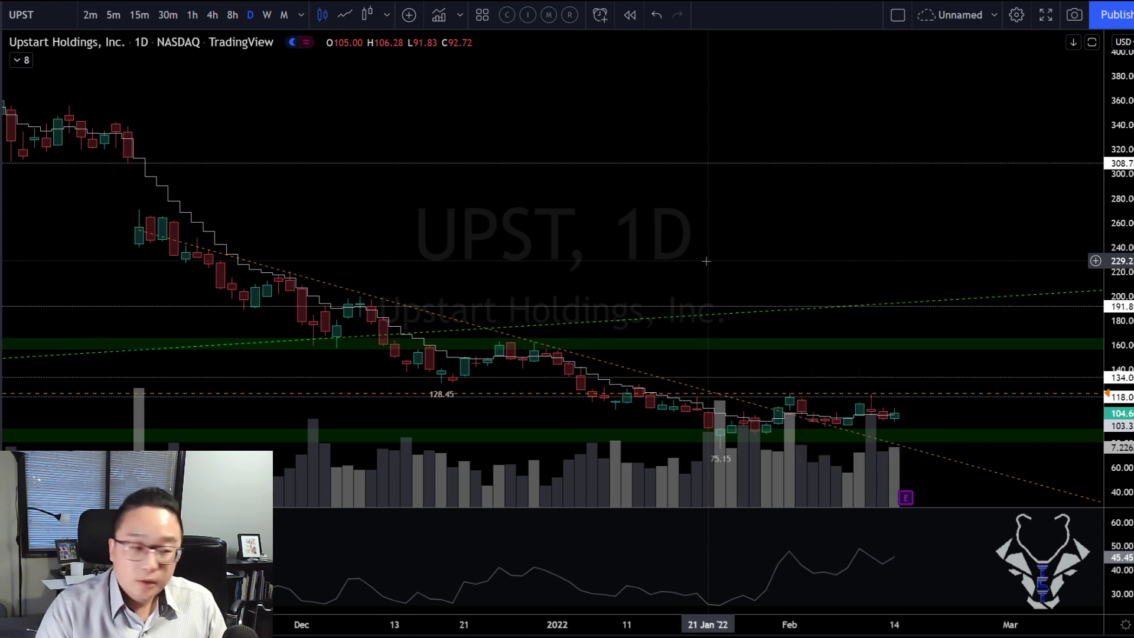
Step: Draw a green triangle joining the 24 January low at 75.15, the mid-January high at about 128 and about 109.8 on 25 February
scroll(878, 410, up, 2)
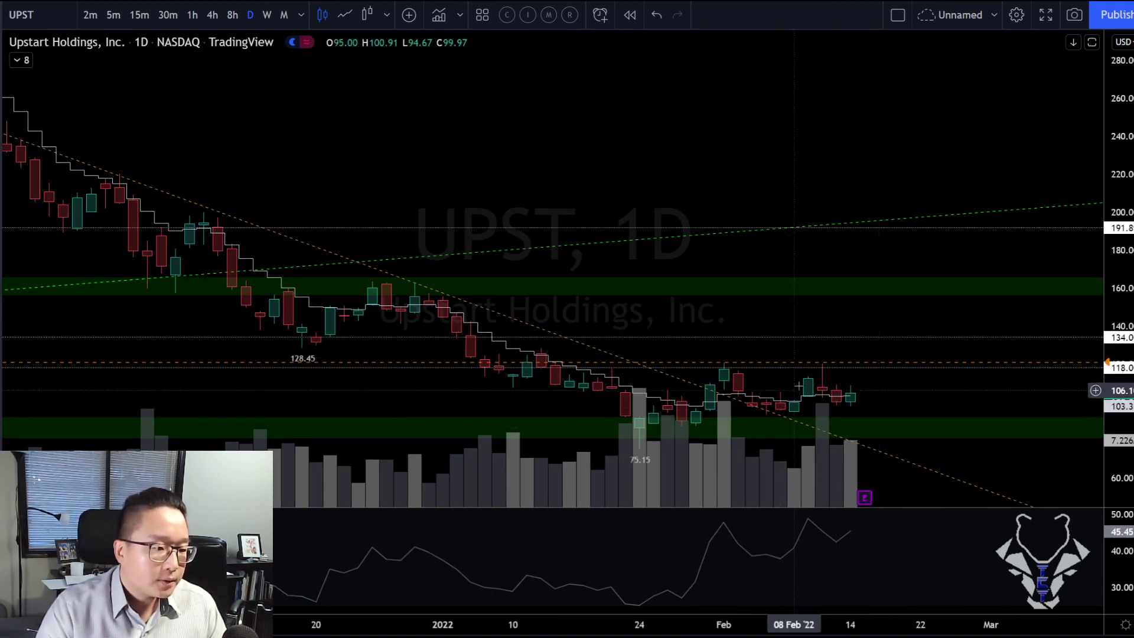
scroll(650, 433, up, 3)
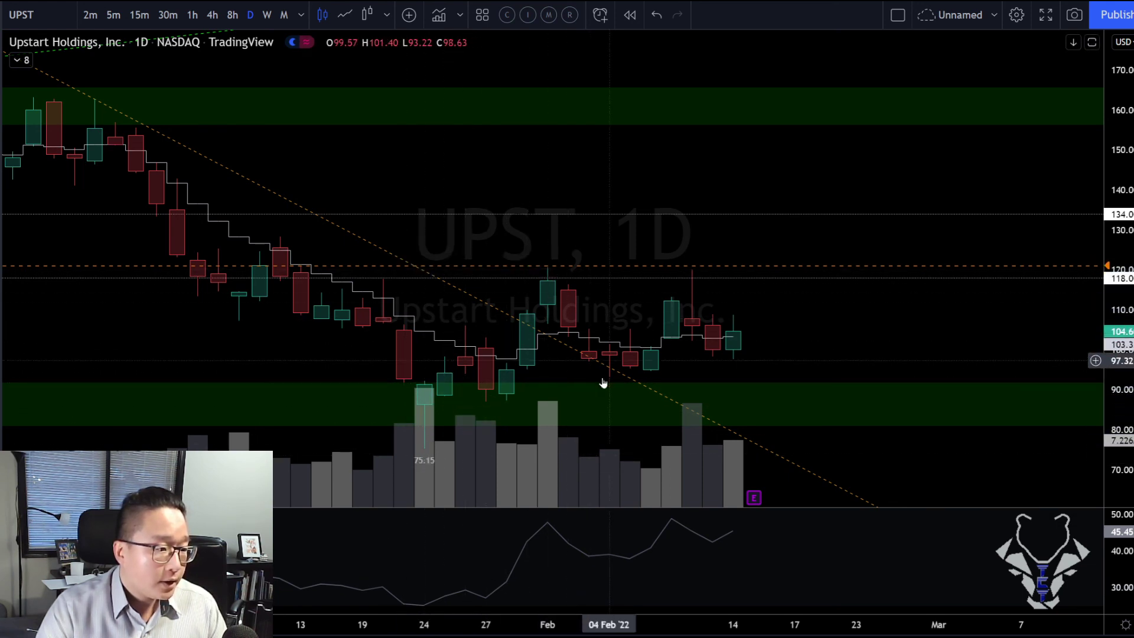
drag(812, 326, 760, 337)
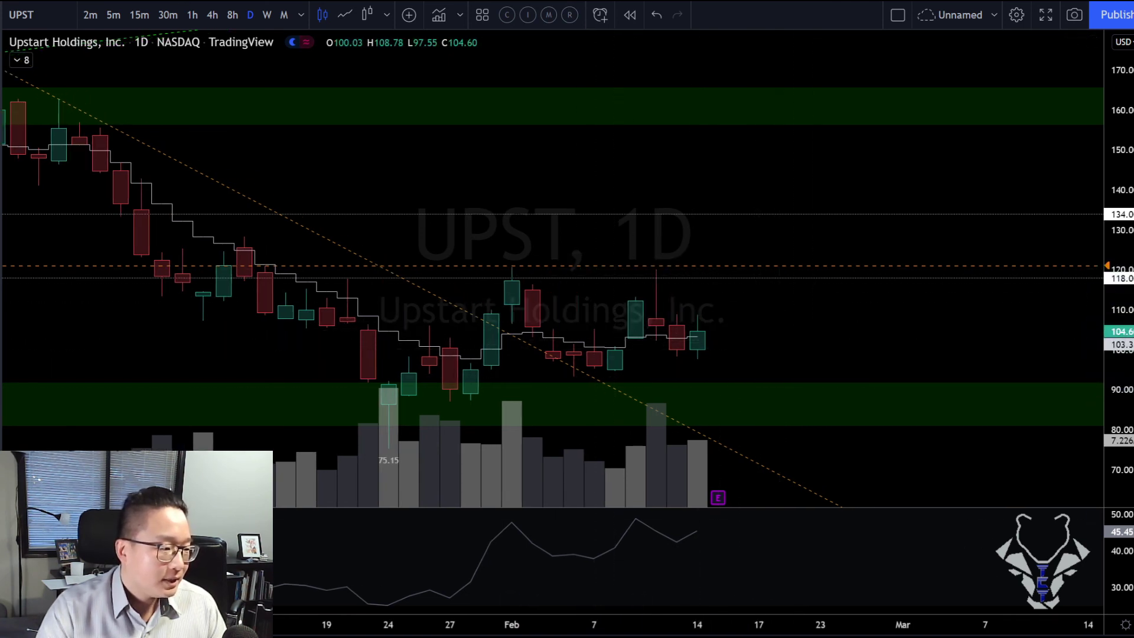
click(388, 450)
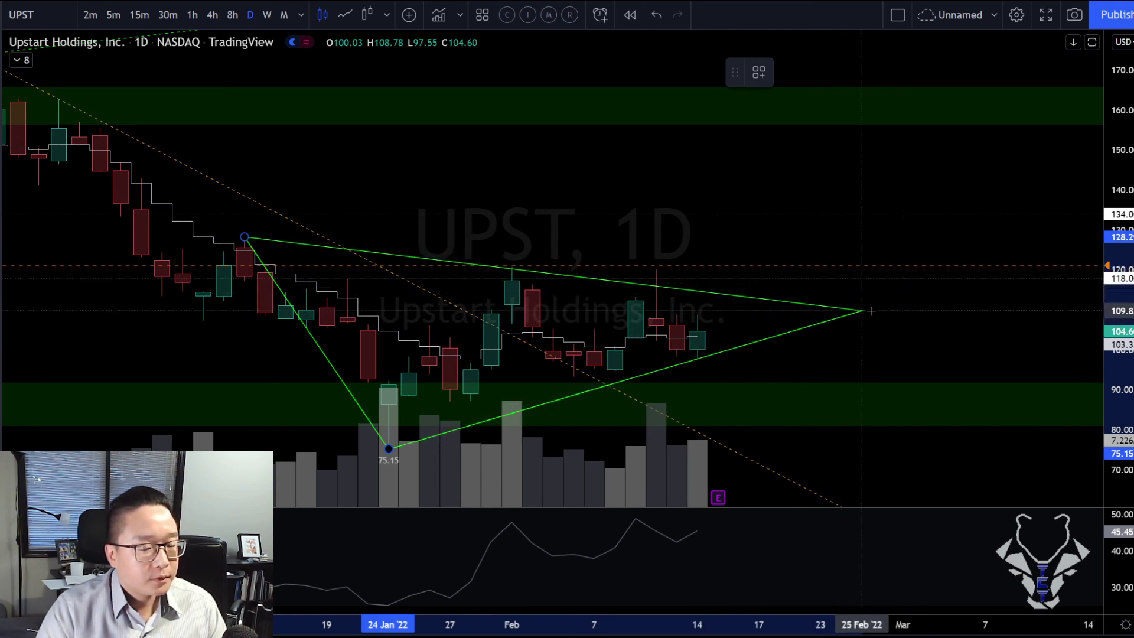
click(864, 310)
click(929, 322)
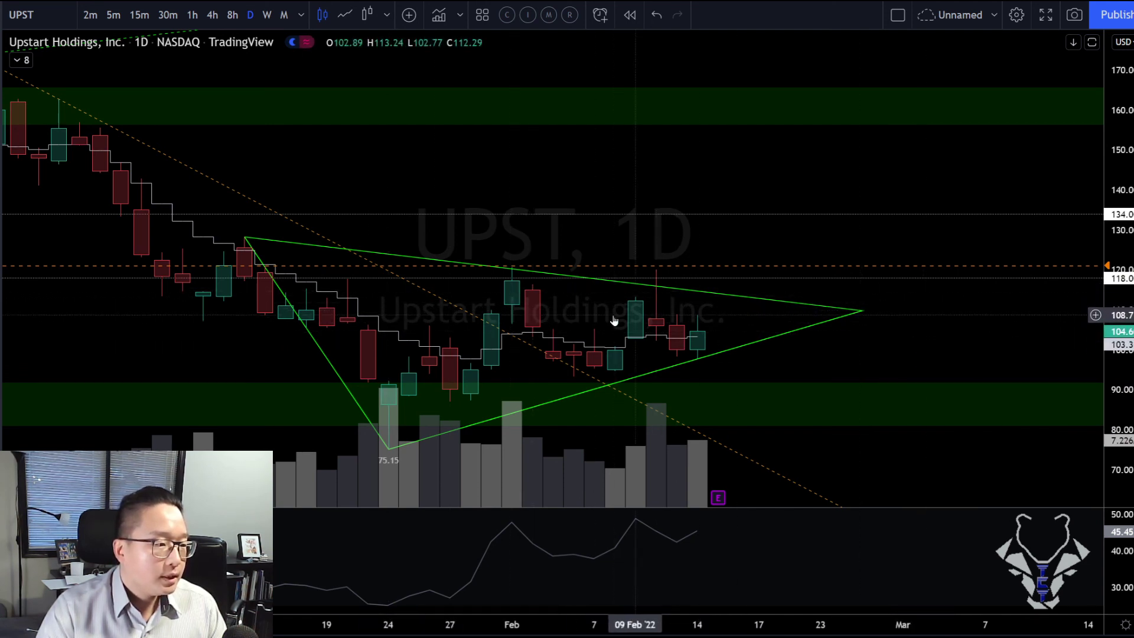
click(851, 309)
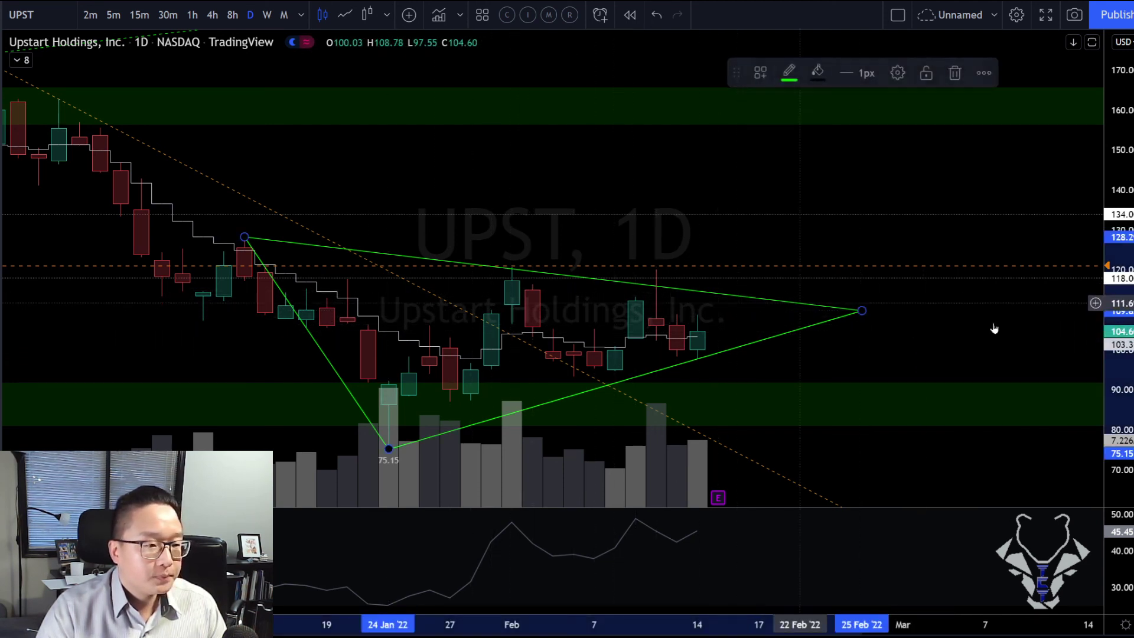